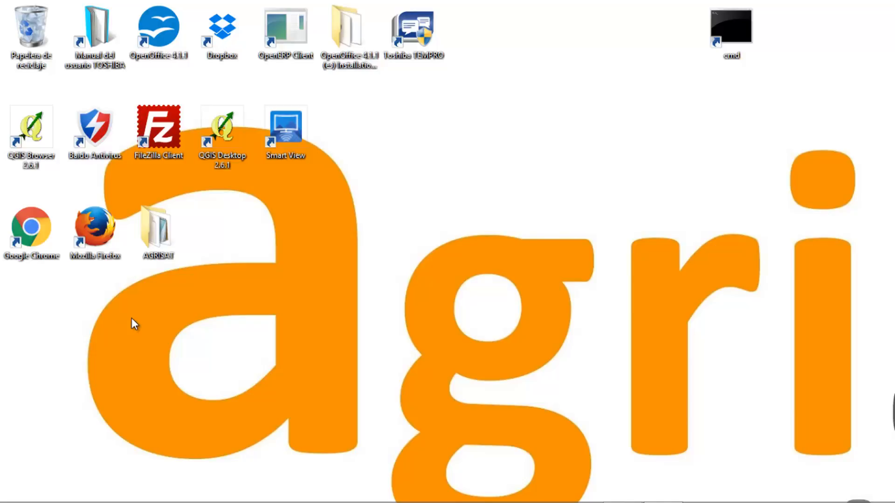
Open Google Chrome and go to the agrisat.es website.
{"action": "double_click", "coordinate": [32, 229]}
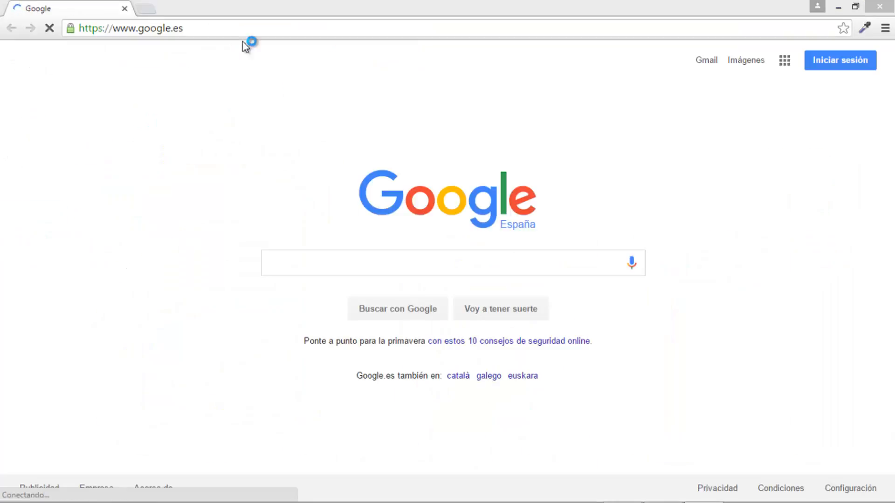
{"action": "left_click", "coordinate": [233, 31]}
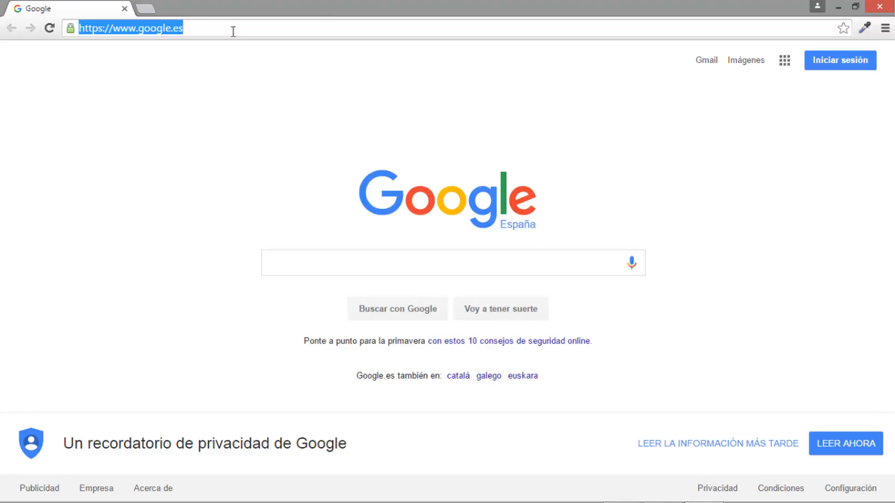
{"action": "type", "text": "agrisat"}
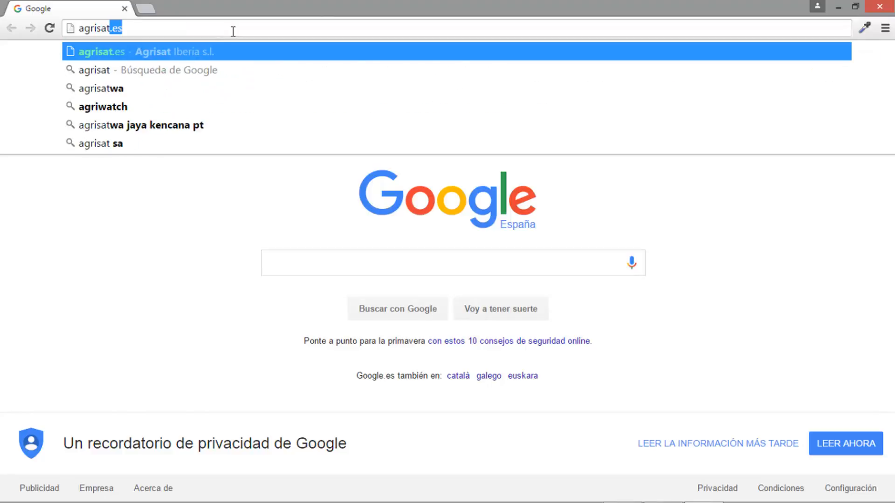
{"action": "key", "text": "Return"}
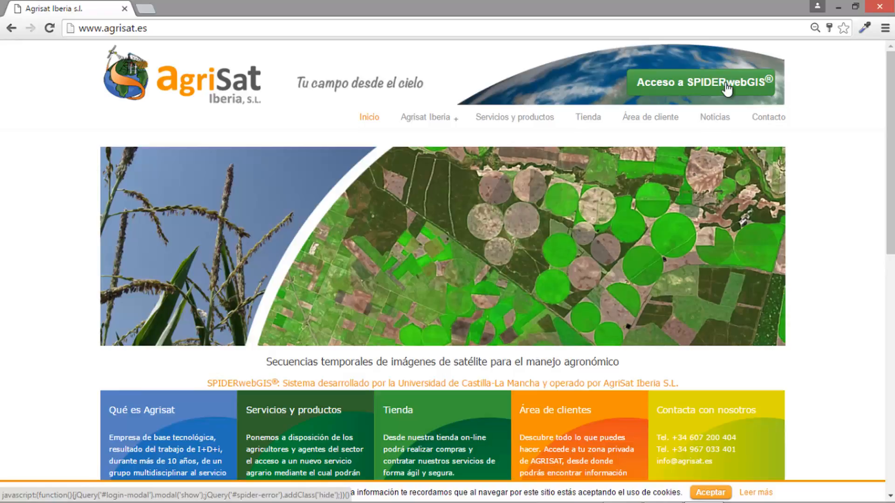
Open the SPIDERwebGIS access form and log in with the account's user name and password.
{"action": "left_click", "coordinate": [726, 87]}
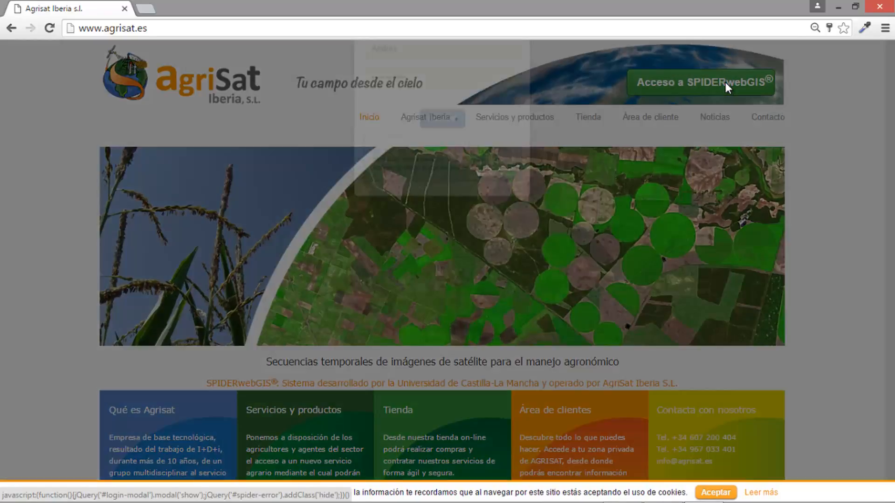
{"action": "double_click", "coordinate": [429, 94]}
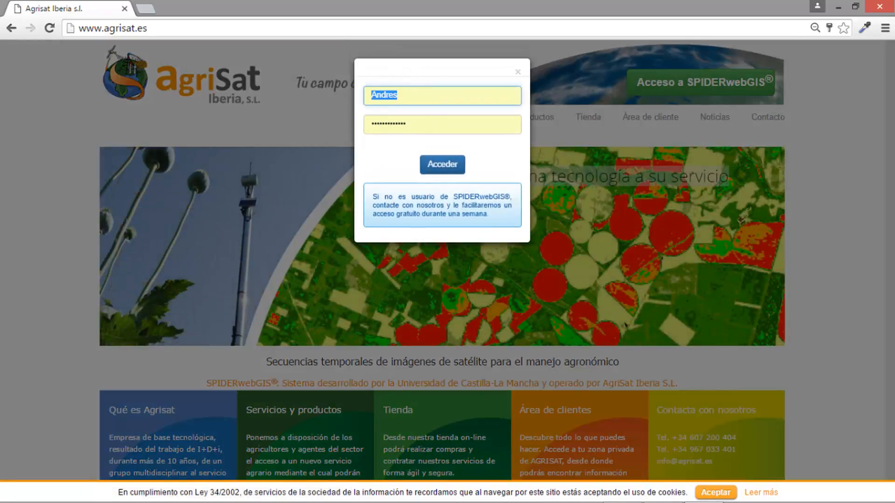
{"action": "type", "text": "ssppto"}
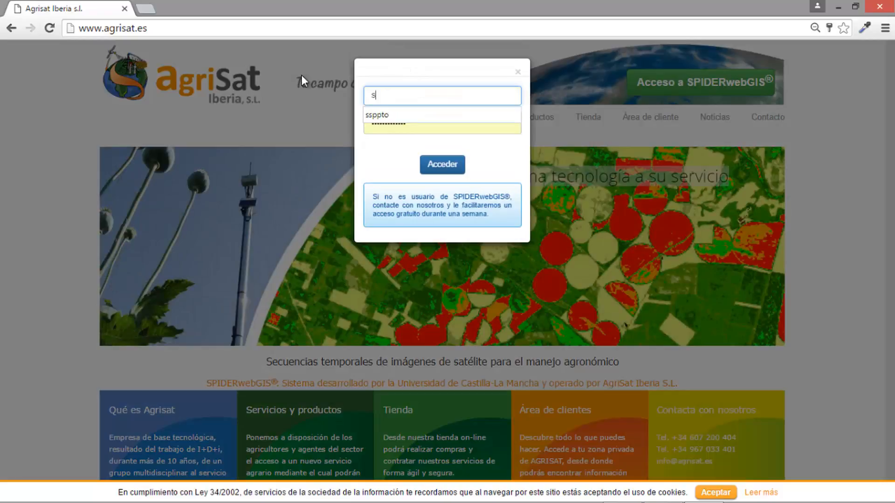
{"action": "left_click", "coordinate": [475, 116]}
{"action": "key", "text": "Tab"}
{"action": "type", "text": "******"}
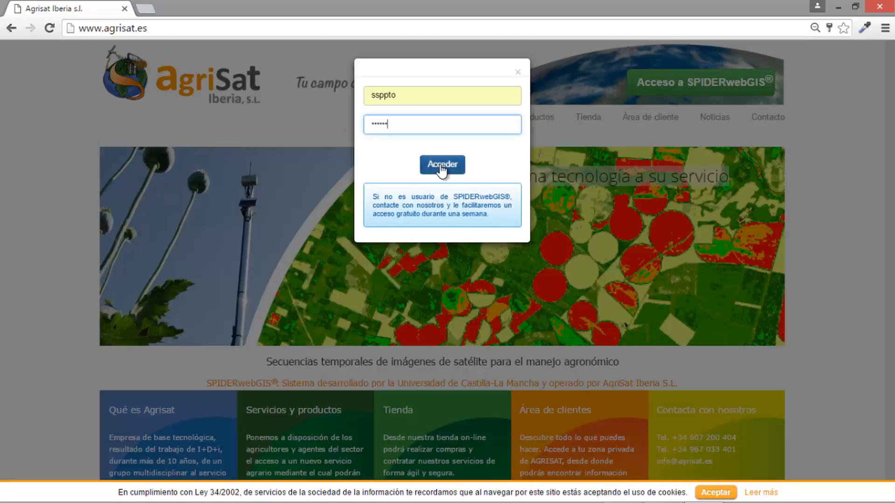
{"action": "left_click", "coordinate": [440, 167]}
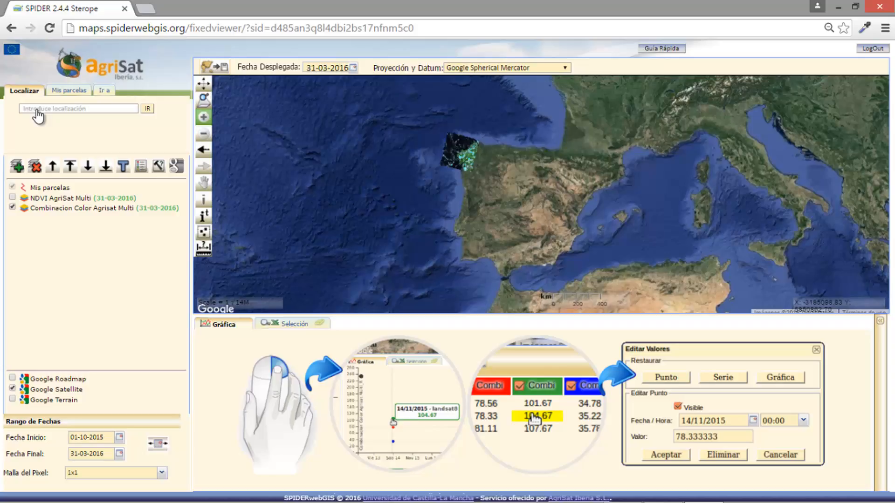
Examine the parcel search fields and the go-to-coordinates options, including the list of available projections around the WGS 84 / UTM zones.
{"action": "left_click", "coordinate": [70, 93]}
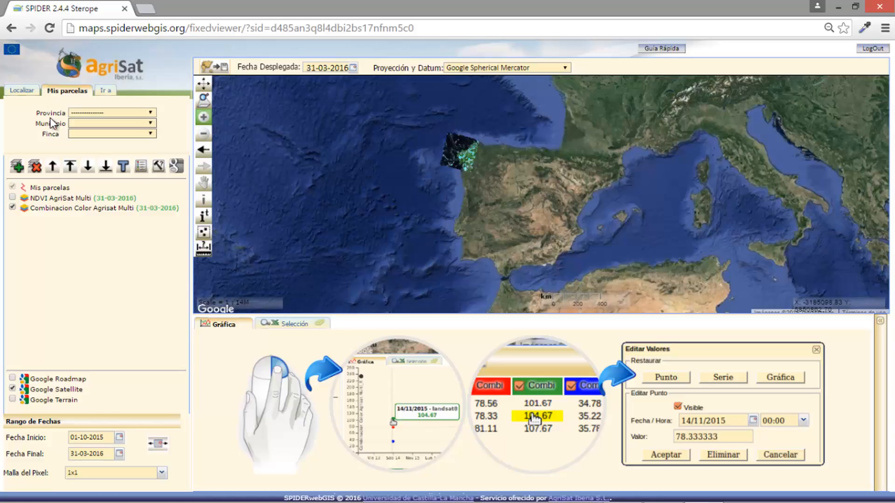
{"action": "left_click", "coordinate": [105, 92]}
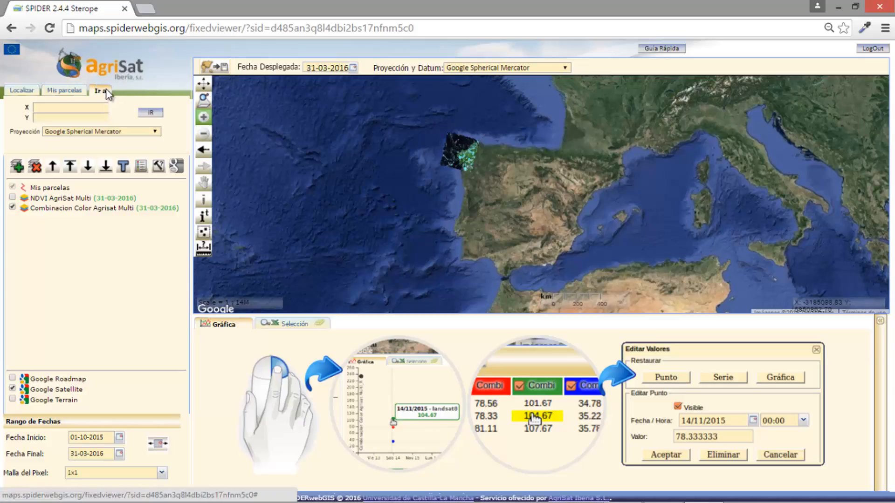
{"action": "left_click", "coordinate": [155, 136]}
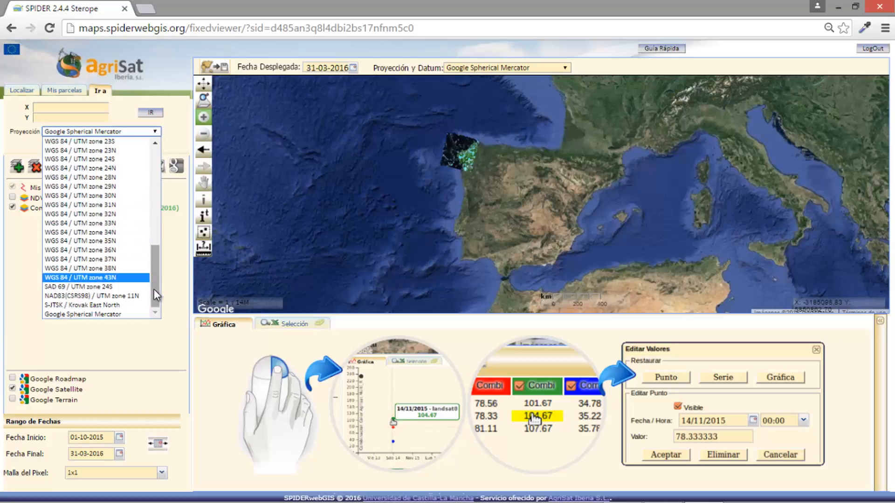
{"action": "left_click_drag", "start_coordinate": [154, 289], "coordinate": [158, 269]}
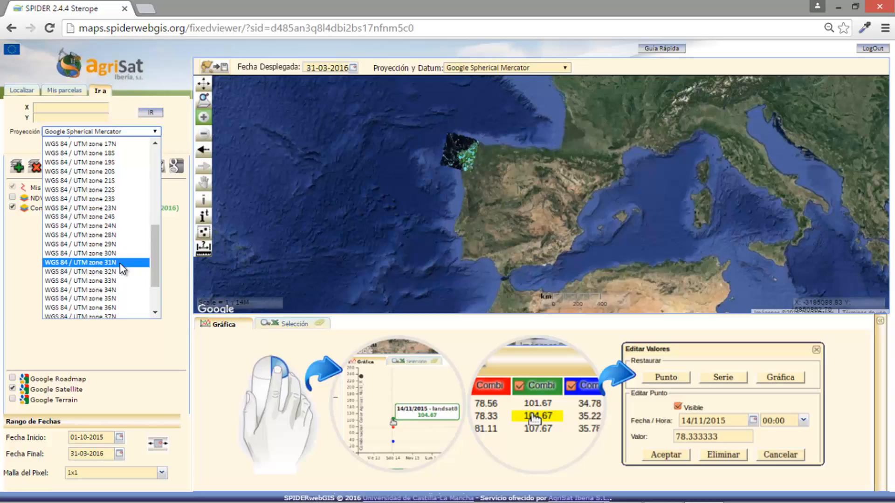
{"action": "left_click", "coordinate": [175, 118]}
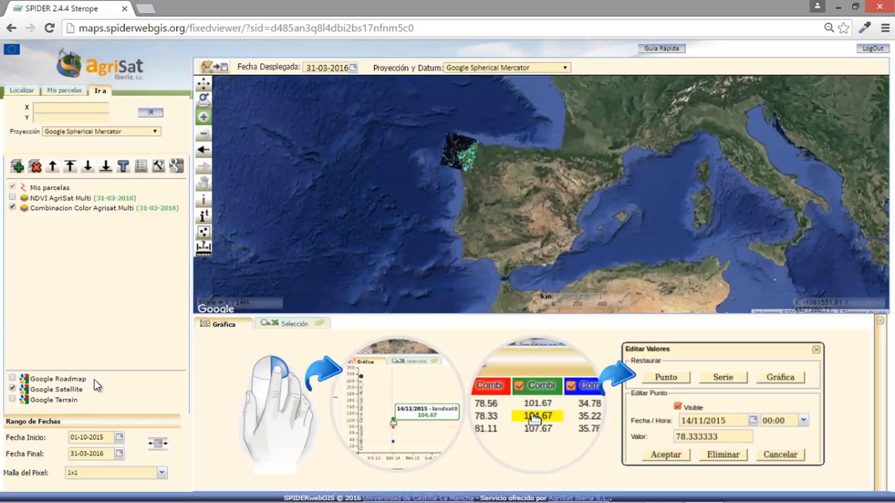
Try the Google Roadmap and Google Terrain base maps, returning to Google Satellite after each.
{"action": "left_click", "coordinate": [13, 378]}
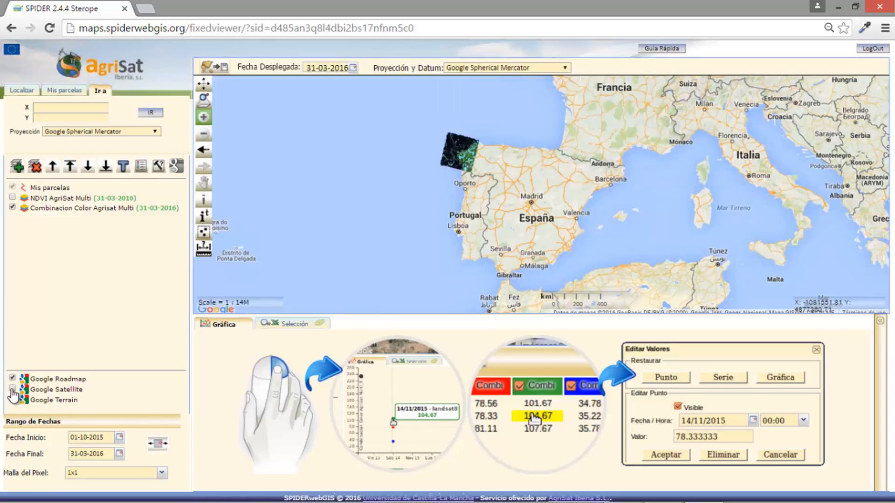
{"action": "left_click", "coordinate": [13, 390]}
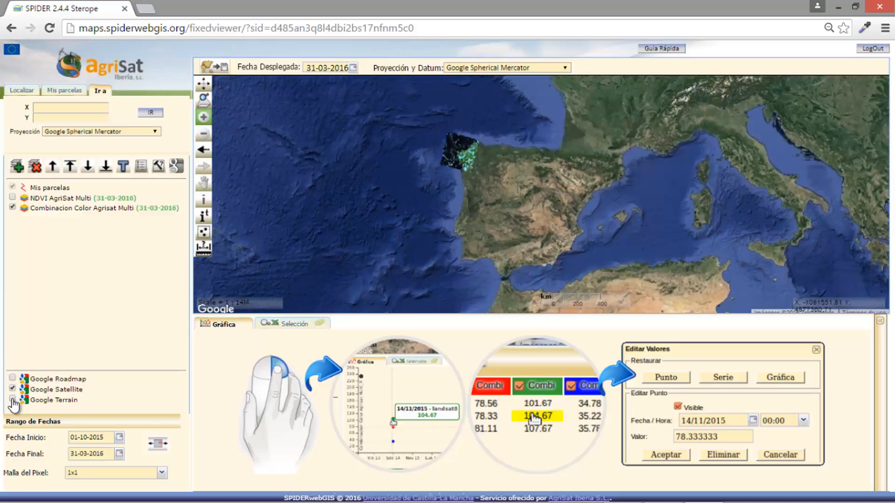
{"action": "left_click", "coordinate": [12, 400]}
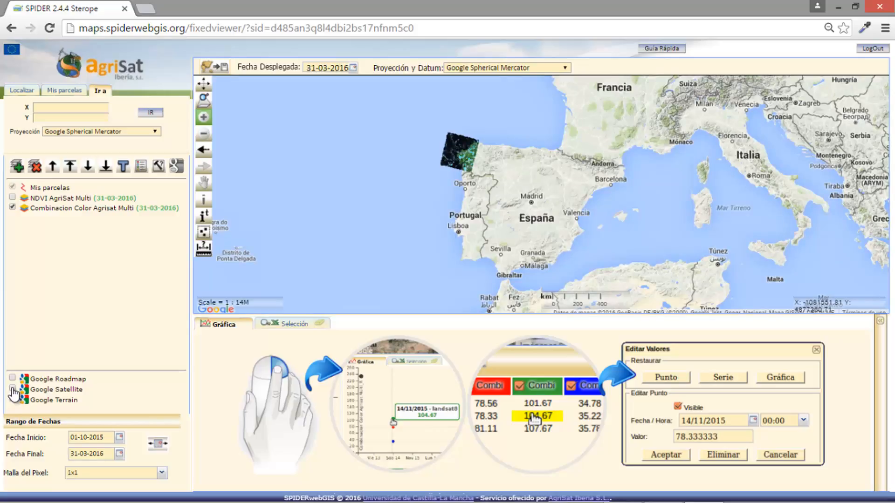
{"action": "left_click", "coordinate": [12, 389]}
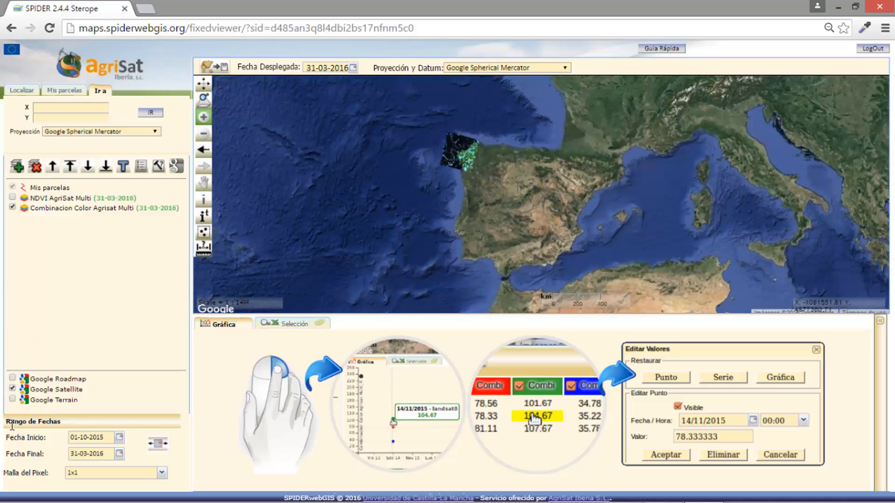
Make NDVI AgriSat Multi the active layer and extend the date range to its full span, 12-04-2013 to 31-03-2016.
{"action": "left_click", "coordinate": [12, 197]}
{"action": "left_click", "coordinate": [12, 198]}
{"action": "left_click", "coordinate": [94, 201]}
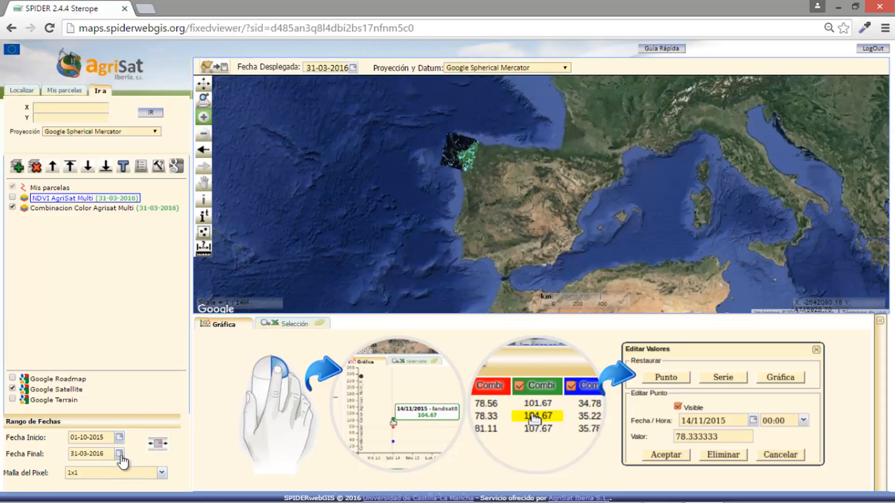
{"action": "left_click", "coordinate": [158, 445]}
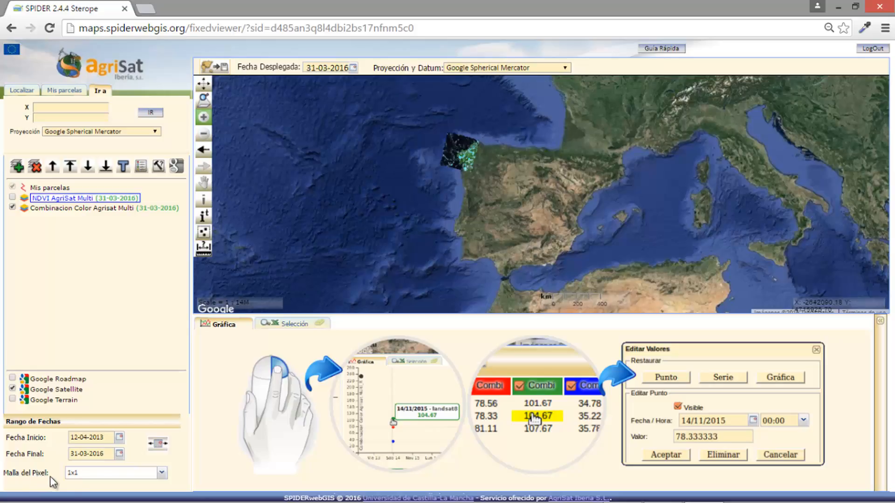
Try the 3x3 pixel grid and set it back to 1x1.
{"action": "left_click", "coordinate": [160, 475]}
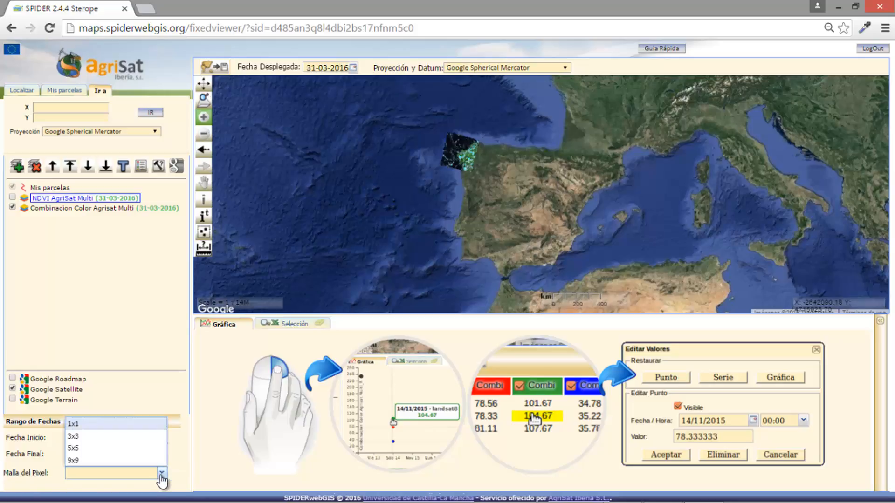
{"action": "left_click", "coordinate": [178, 462]}
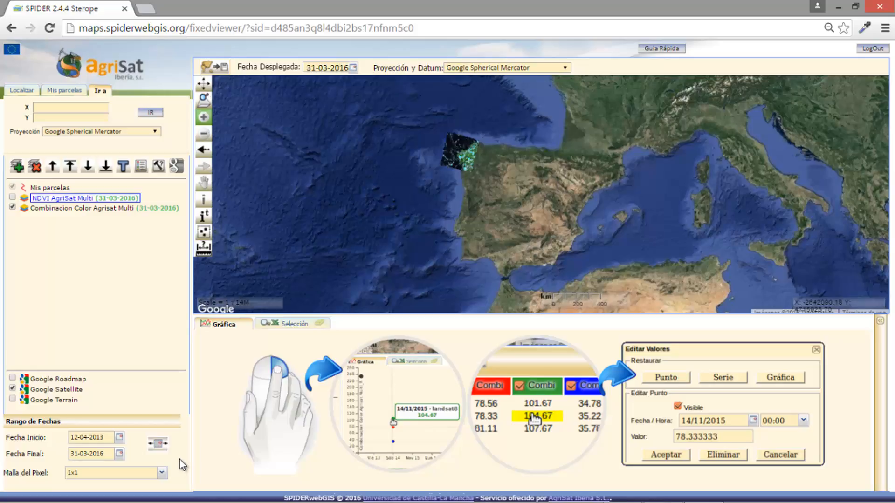
{"action": "left_click", "coordinate": [161, 473]}
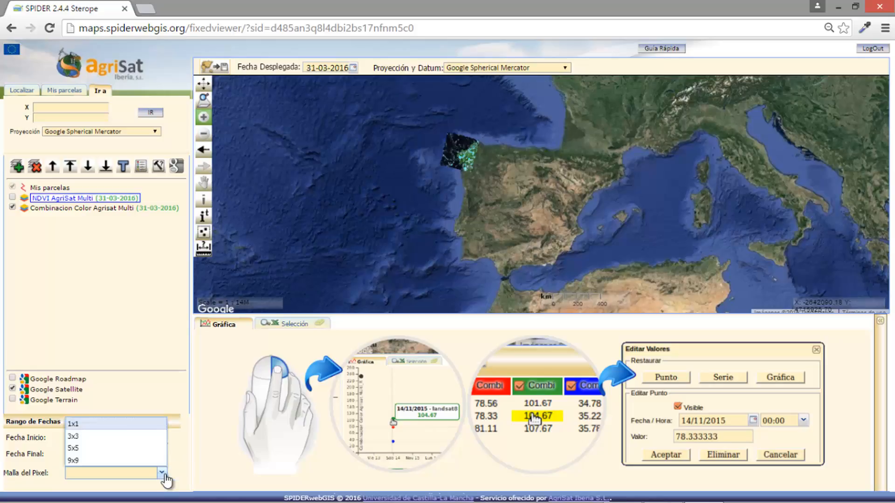
{"action": "left_click", "coordinate": [141, 437]}
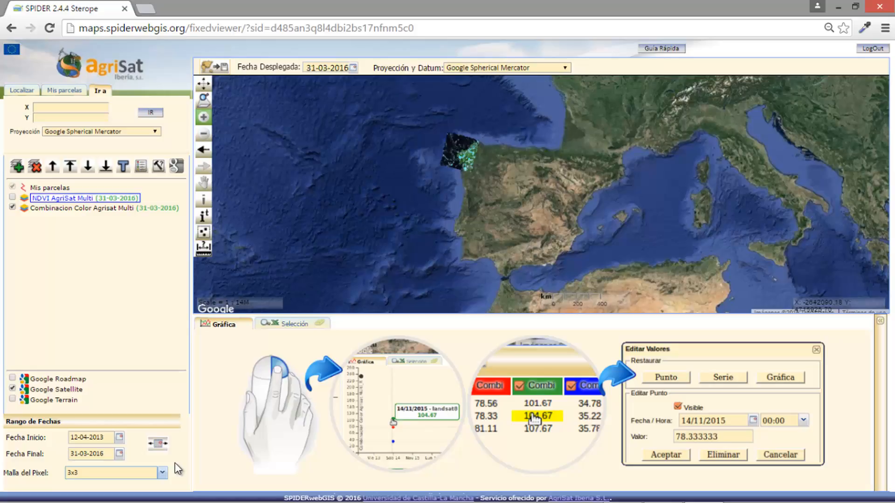
{"action": "left_click", "coordinate": [162, 473]}
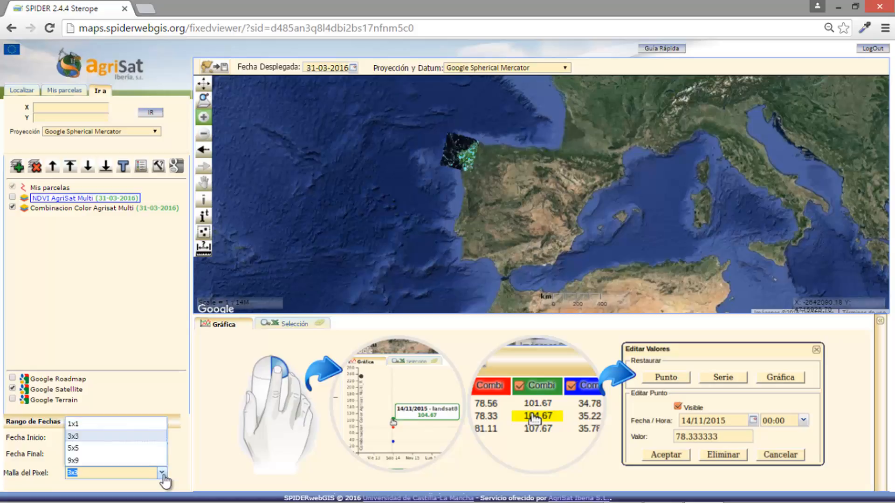
{"action": "left_click", "coordinate": [133, 425]}
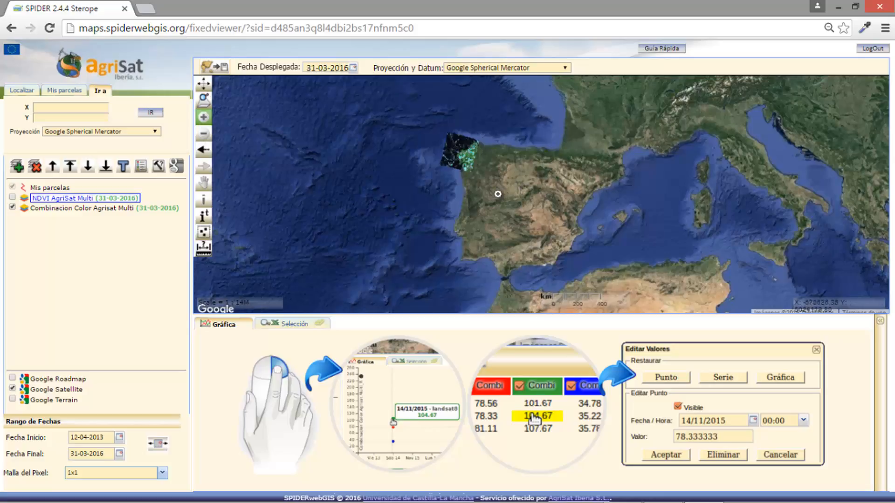
Zoom in on the satellite image tile over northwestern Spain and step back and forward between the two map views.
{"action": "left_click_drag", "start_coordinate": [434, 132], "coordinate": [505, 187]}
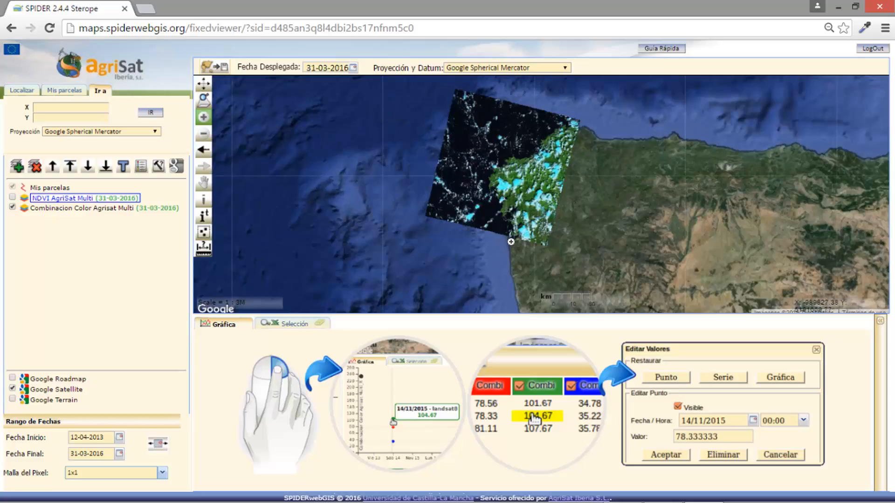
{"action": "left_click", "coordinate": [204, 154]}
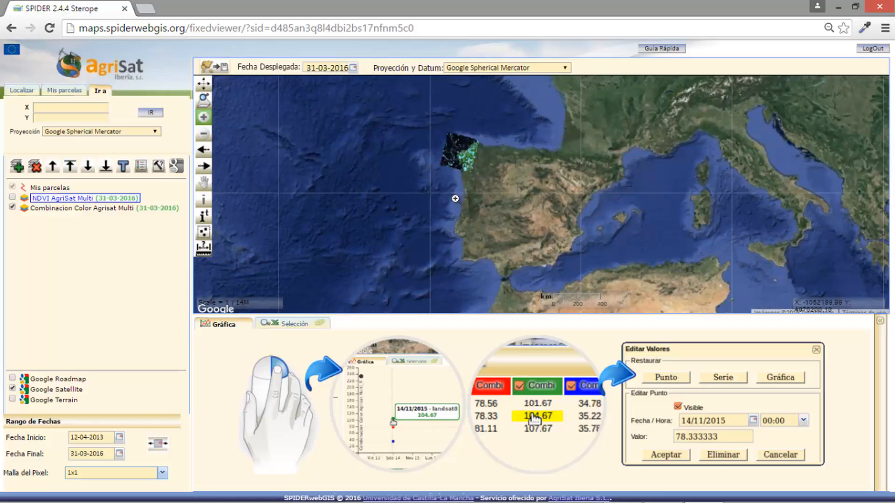
{"action": "left_click", "coordinate": [205, 169]}
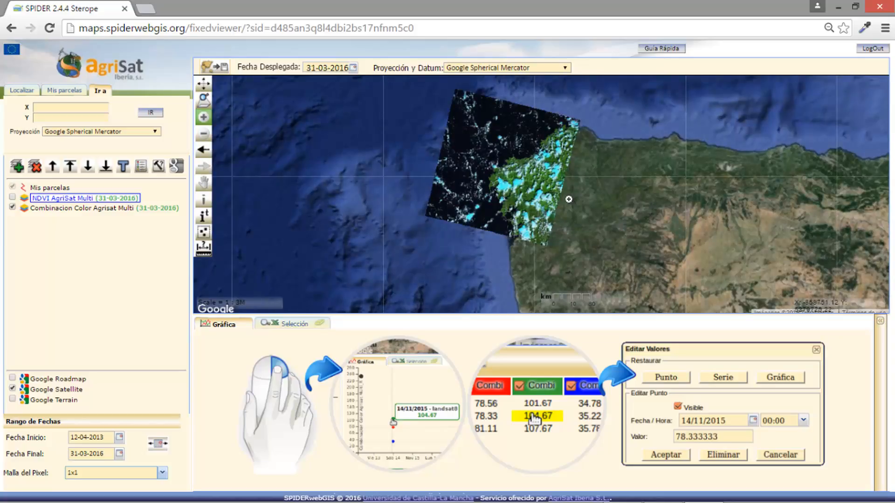
Pan the map around the satellite image tile to view the coast and inland area south of it.
{"action": "left_click", "coordinate": [204, 185]}
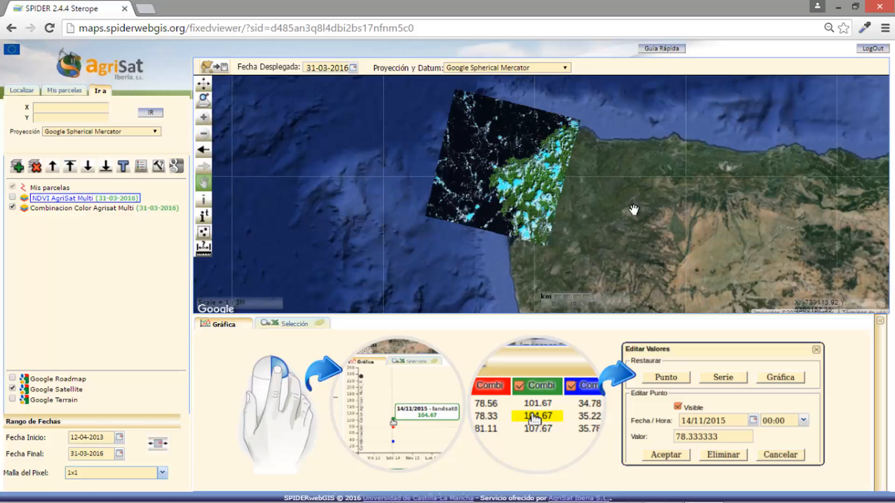
{"action": "left_click_drag", "start_coordinate": [633, 209], "coordinate": [651, 146]}
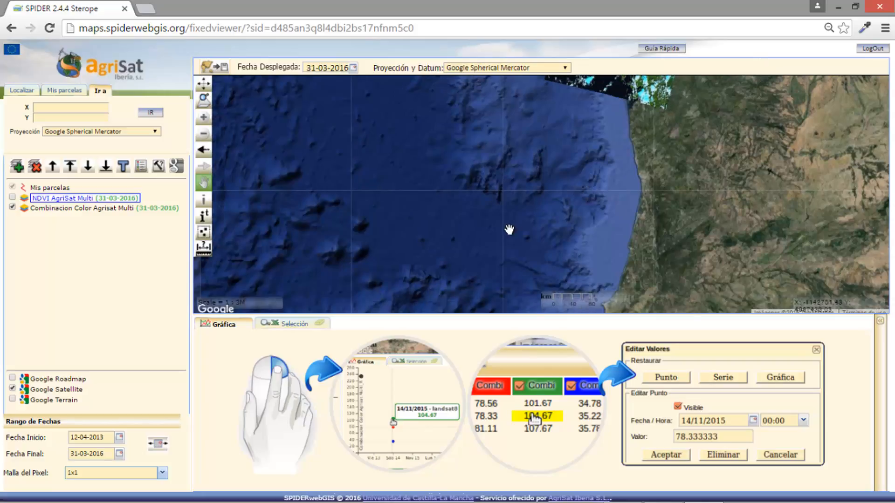
{"action": "left_click_drag", "start_coordinate": [748, 144], "coordinate": [337, 288]}
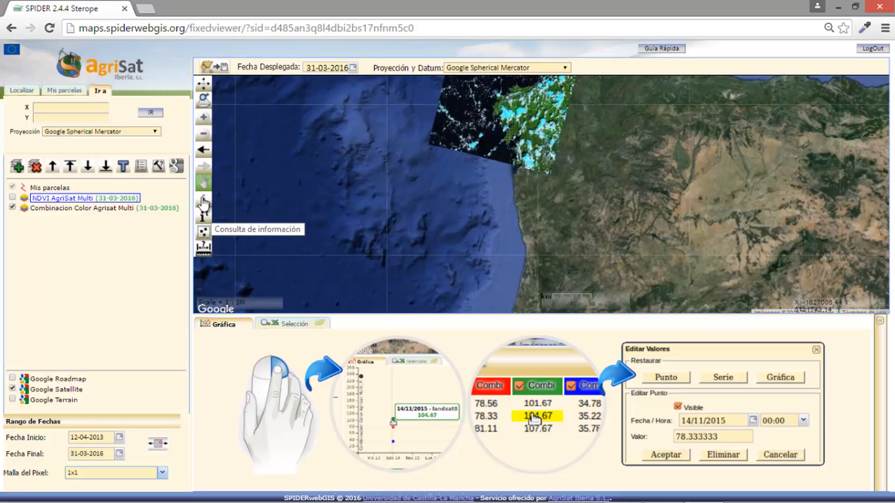
Query the NDVI AgriSat Multi layer at a point on land just southeast of the image tile and dismiss the result.
{"action": "left_click", "coordinate": [203, 204]}
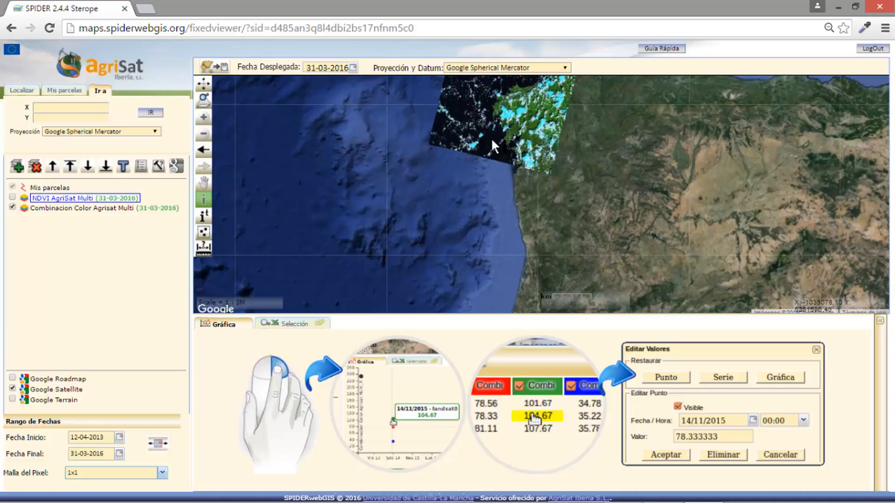
{"action": "left_click", "coordinate": [204, 201]}
{"action": "left_click", "coordinate": [590, 178]}
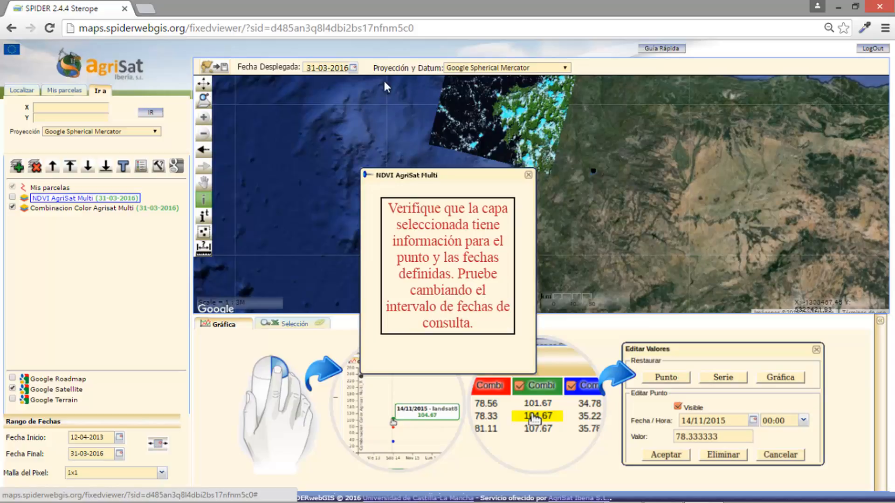
{"action": "left_click", "coordinate": [529, 176]}
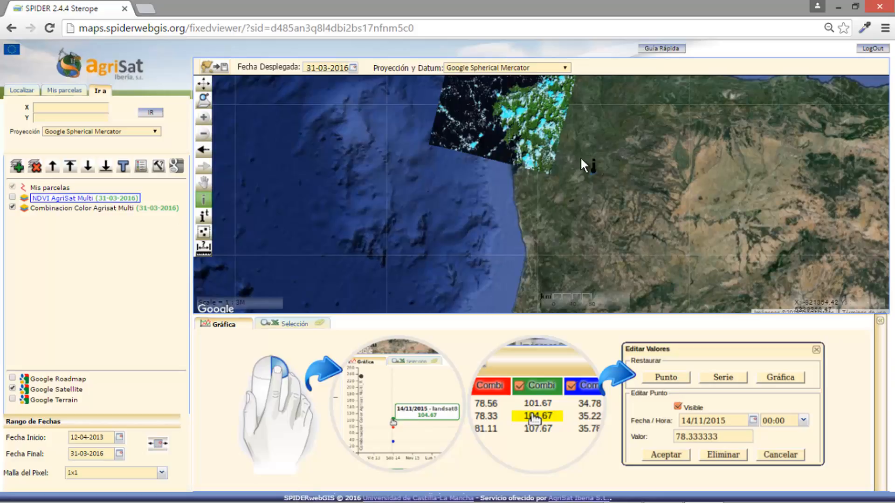
Query the NDVI AgriSat Multi layer at a point inside the satellite image tile, dismiss the result and activate temporal information querying.
{"action": "left_click", "coordinate": [515, 128]}
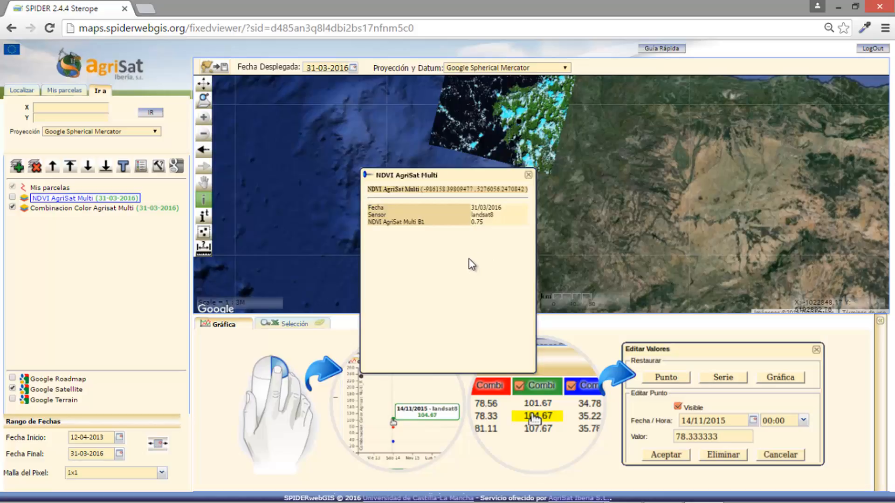
{"action": "left_click", "coordinate": [528, 176]}
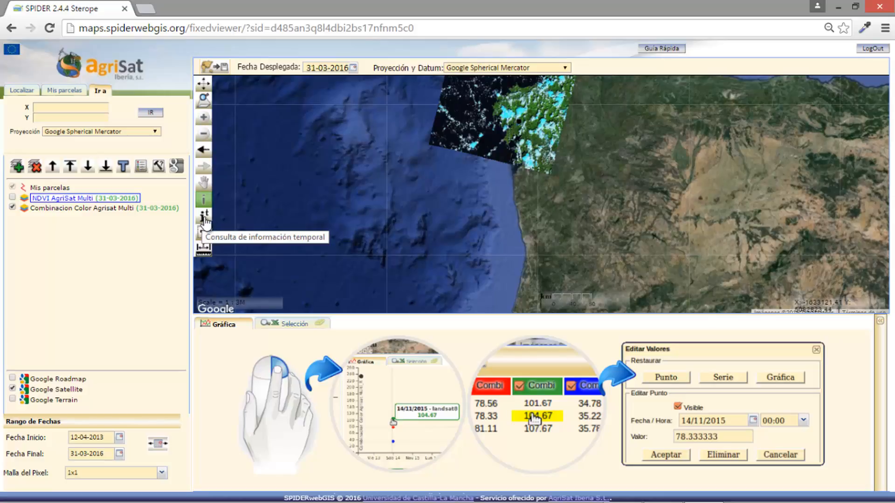
{"action": "left_click", "coordinate": [204, 217]}
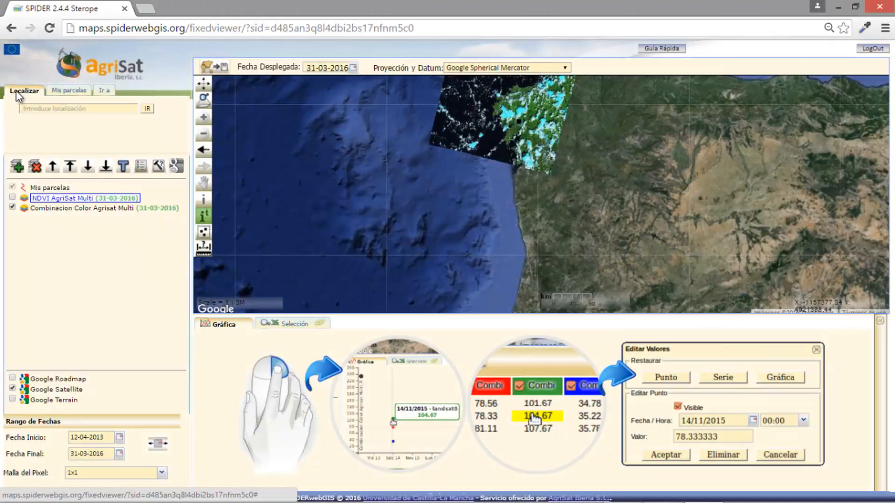
Search for the location albacete and go to Albacete, España on the map.
{"action": "left_click", "coordinate": [37, 111]}
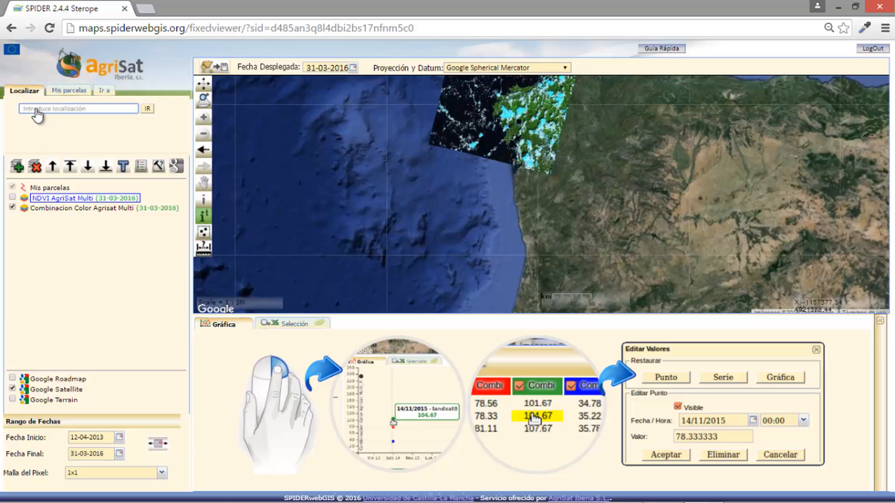
{"action": "type", "text": "albac"}
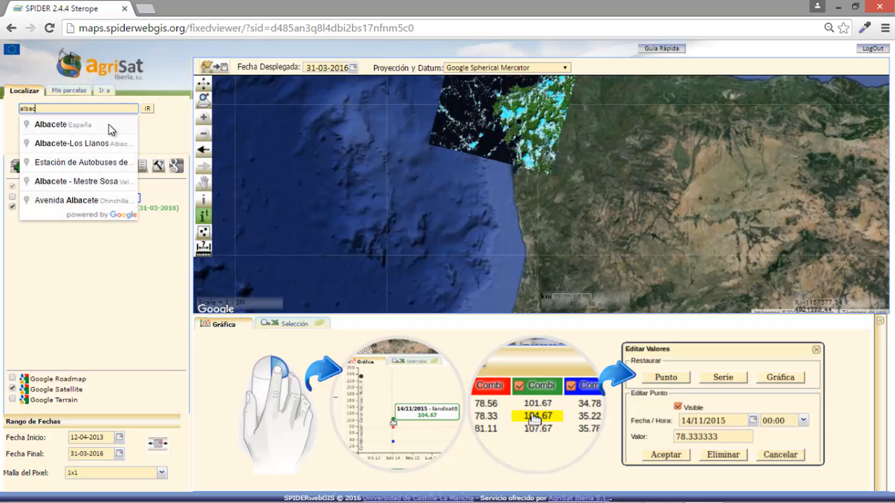
{"action": "type", "text": "ete"}
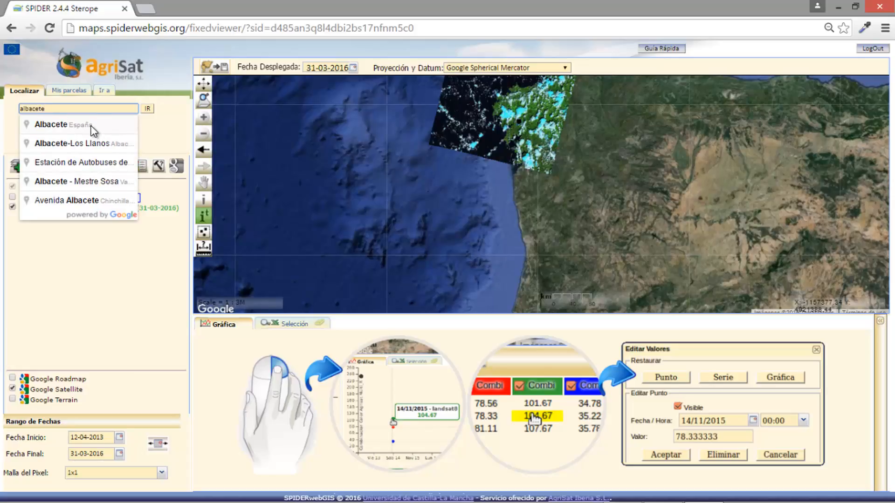
{"action": "left_click", "coordinate": [92, 127]}
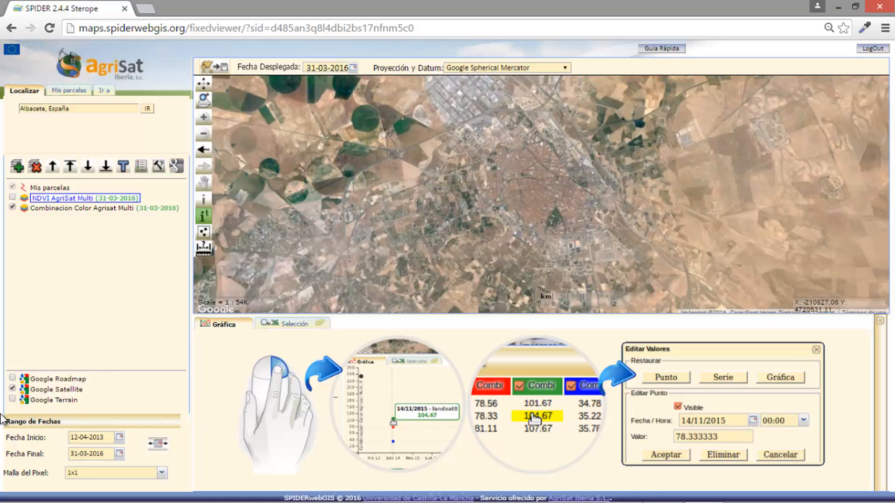
Show the Google Roadmap base map and pan northwest from Albacete past La Gineta to the area around Montalvos.
{"action": "left_click", "coordinate": [12, 379]}
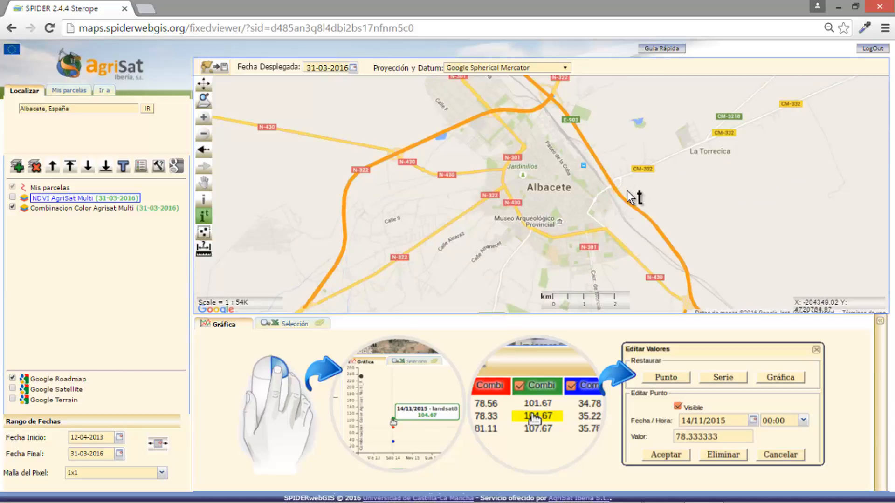
{"action": "left_click", "coordinate": [205, 184]}
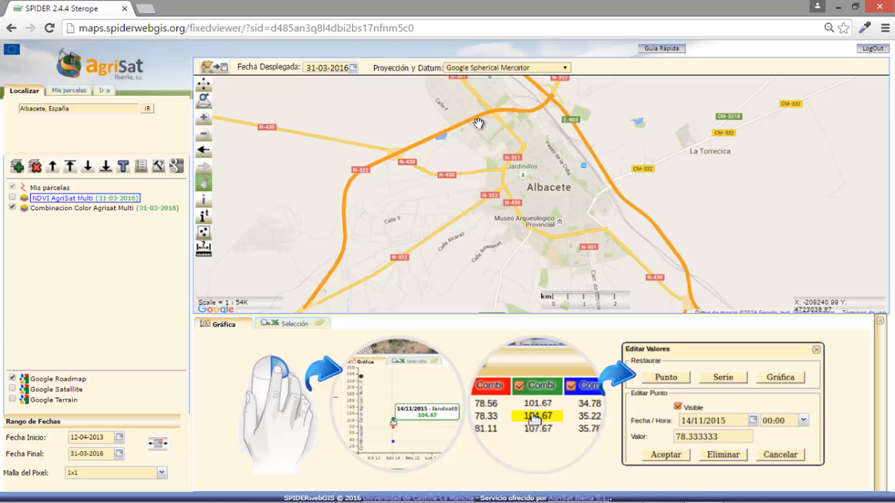
{"action": "left_click_drag", "start_coordinate": [485, 125], "coordinate": [551, 280]}
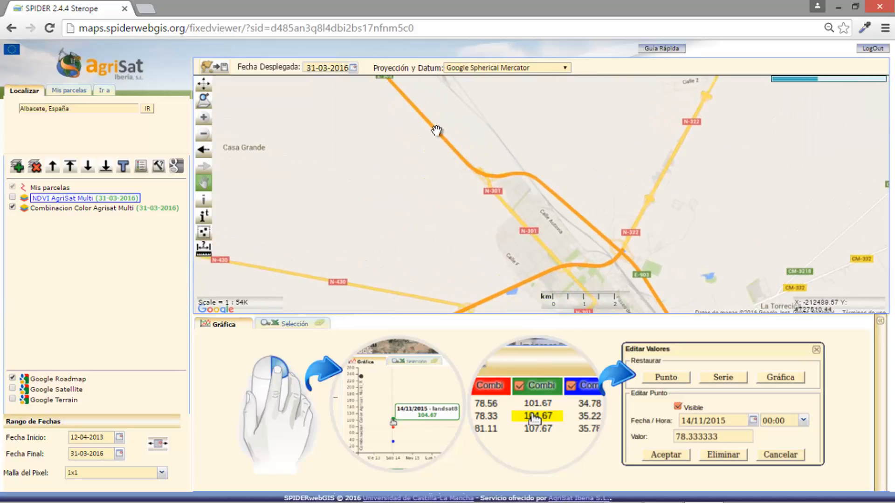
{"action": "left_click_drag", "start_coordinate": [438, 132], "coordinate": [524, 254]}
{"action": "left_click_drag", "start_coordinate": [426, 149], "coordinate": [550, 283]}
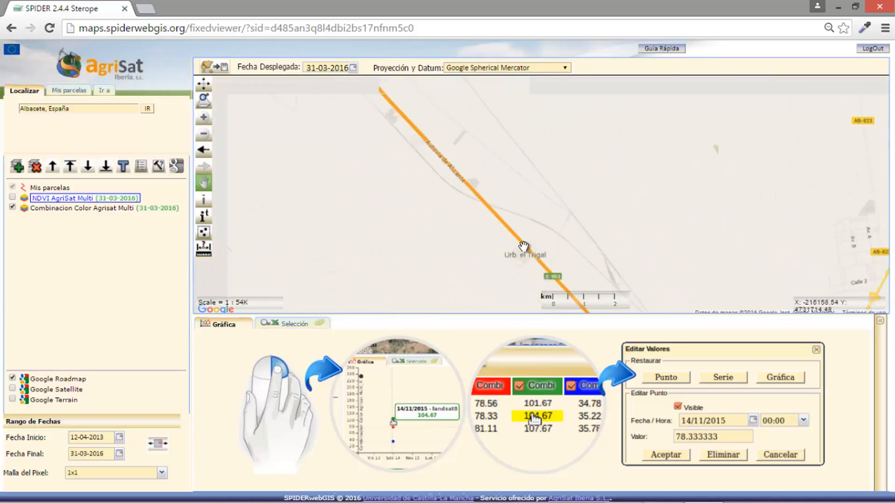
{"action": "left_click_drag", "start_coordinate": [439, 154], "coordinate": [449, 267]}
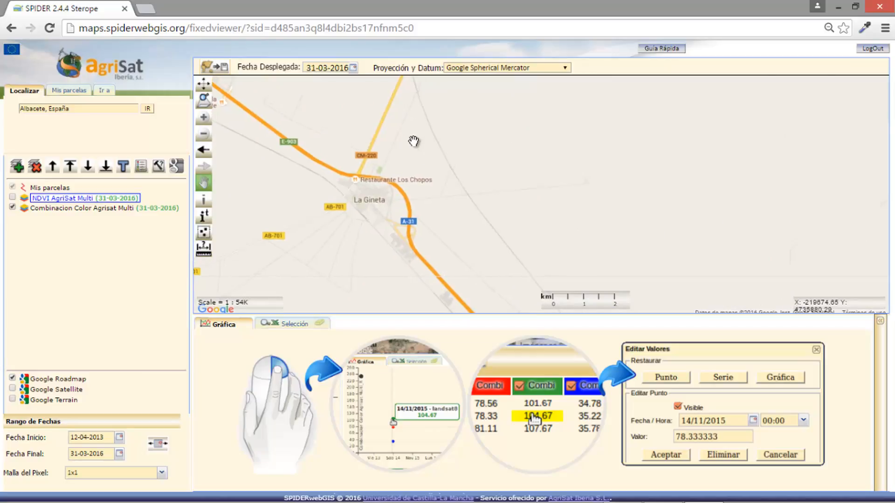
{"action": "left_click_drag", "start_coordinate": [418, 137], "coordinate": [355, 291]}
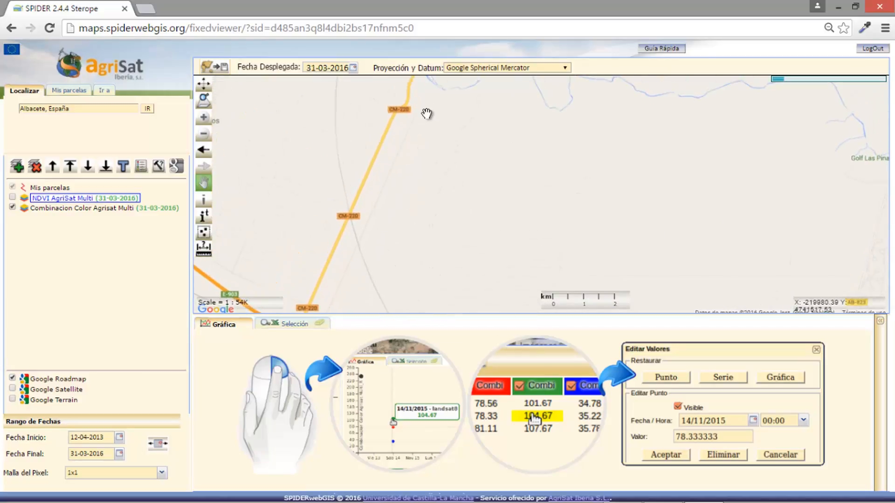
{"action": "left_click_drag", "start_coordinate": [427, 114], "coordinate": [525, 208]}
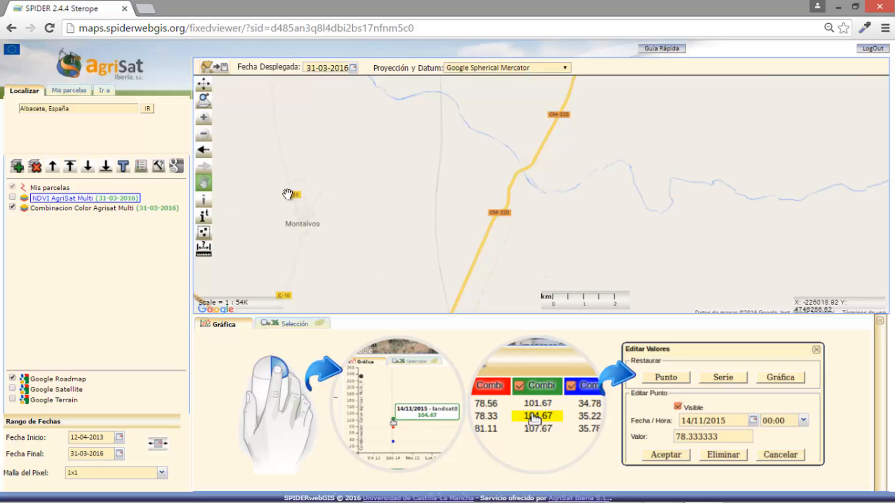
Restore the Google Satellite base map and zoom in on the fields beside the cloud northeast of Montalvos.
{"action": "left_click", "coordinate": [203, 118]}
{"action": "left_click_drag", "start_coordinate": [329, 150], "coordinate": [494, 258]}
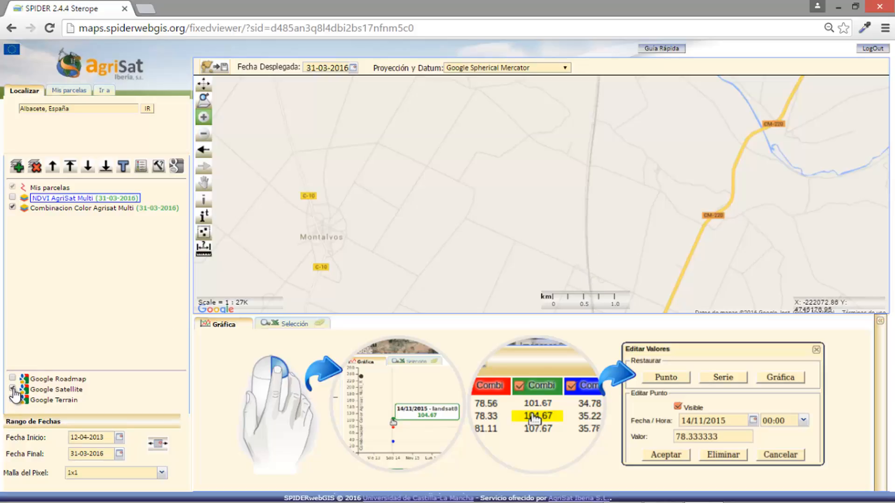
{"action": "left_click", "coordinate": [13, 389]}
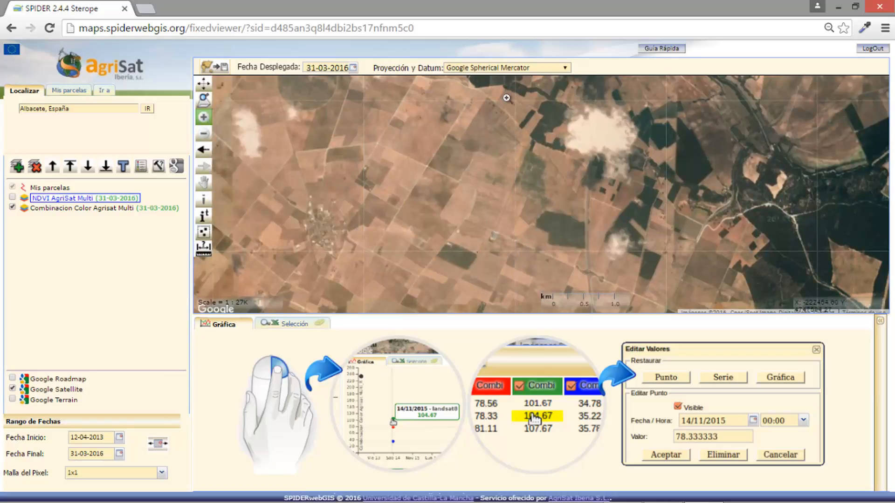
{"action": "left_click_drag", "start_coordinate": [489, 86], "coordinate": [634, 213]}
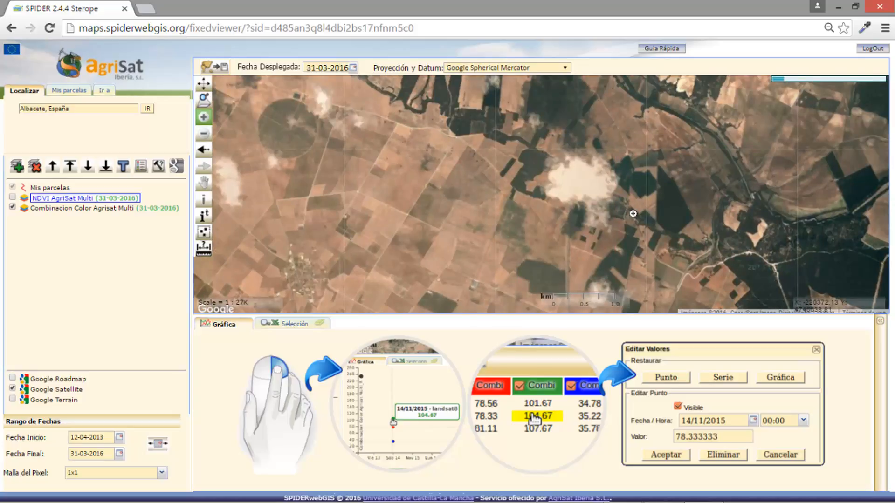
{"action": "left_click", "coordinate": [534, 196]}
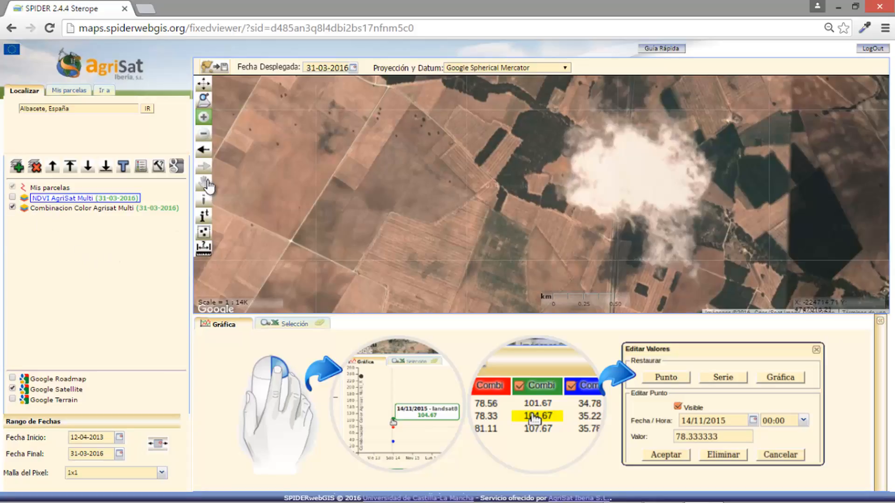
Chart the NDVI time series for a point in the field just west of the cloud and join its points with a line.
{"action": "left_click", "coordinate": [205, 217]}
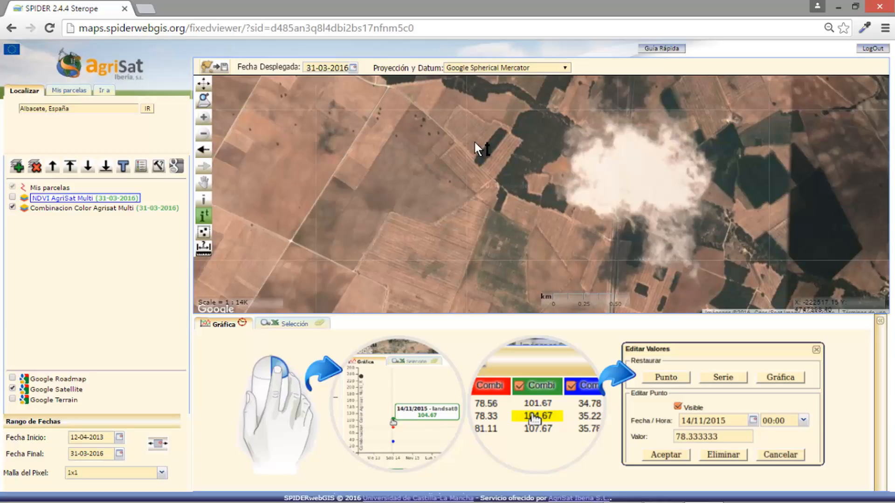
{"action": "left_click", "coordinate": [244, 328]}
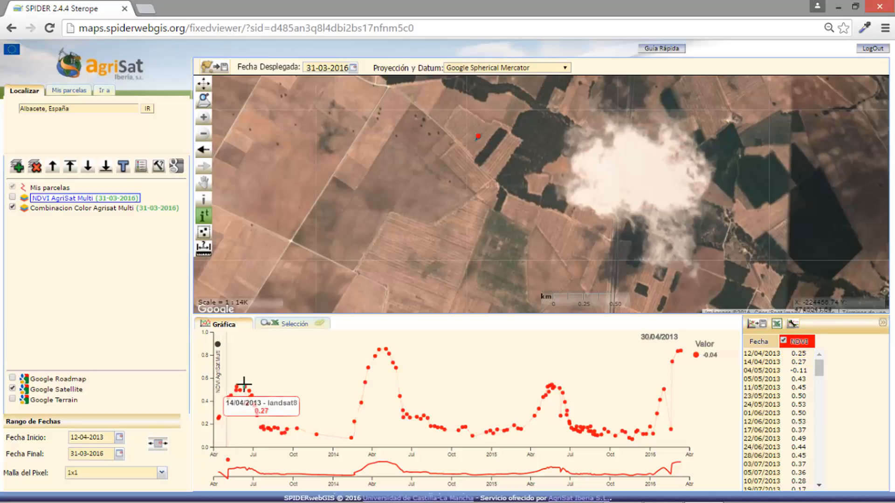
{"action": "mouse_move", "coordinate": [684, 355]}
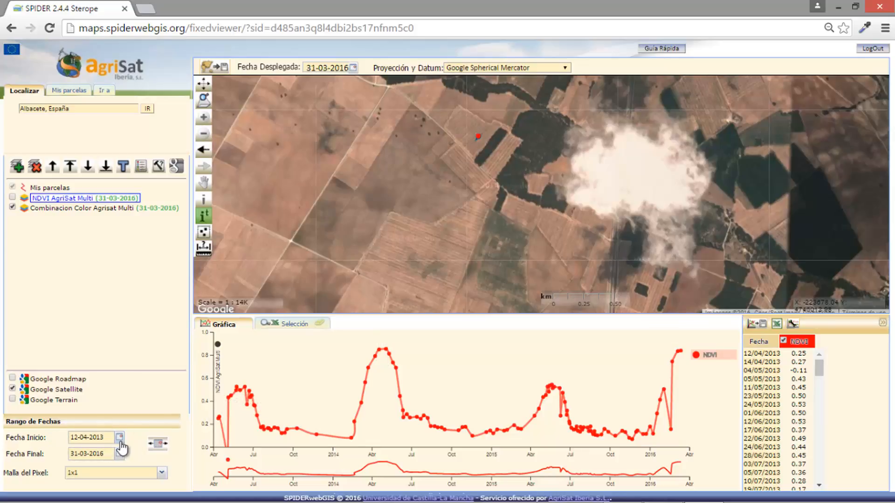
{"action": "left_click", "coordinate": [78, 439]}
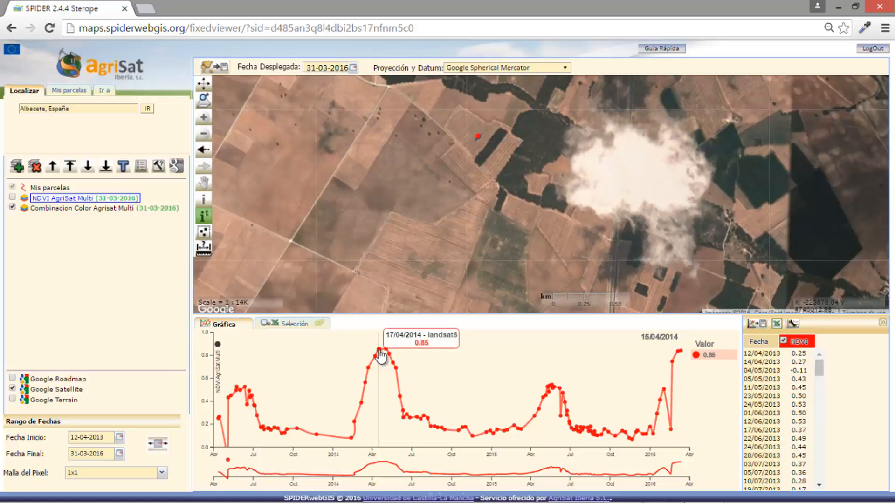
{"action": "left_click", "coordinate": [353, 69]}
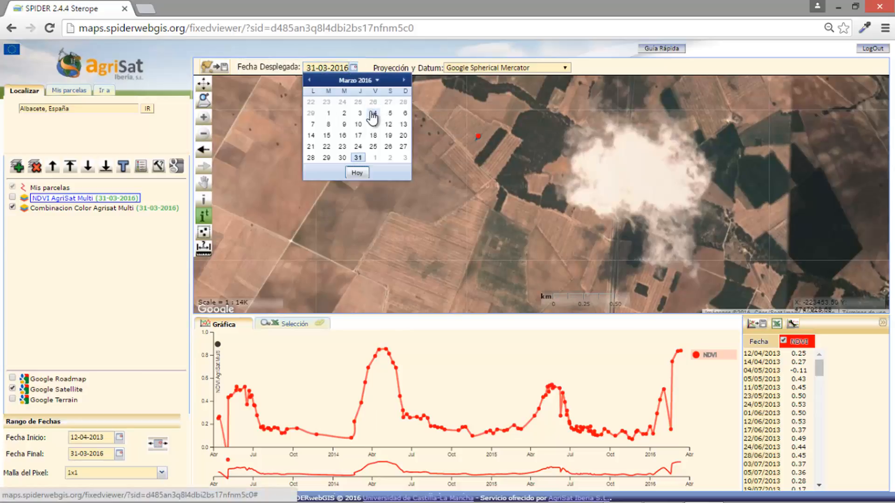
{"action": "left_click", "coordinate": [374, 81]}
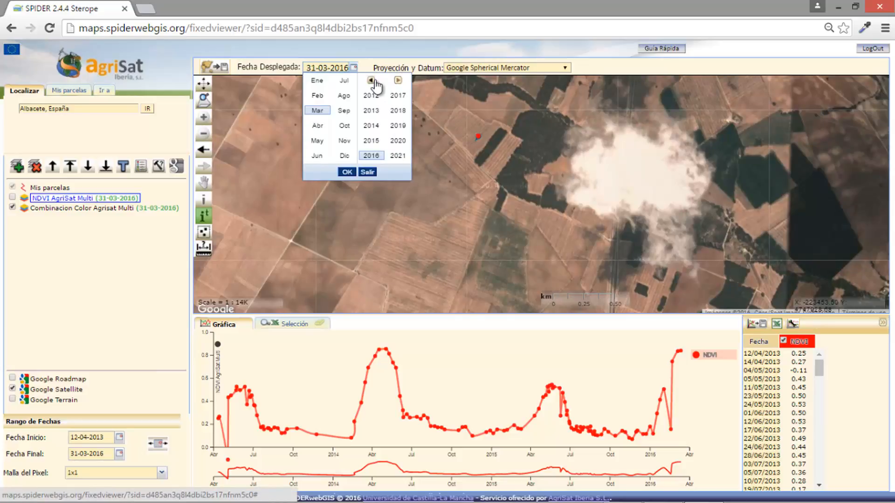
{"action": "left_click", "coordinate": [367, 172]}
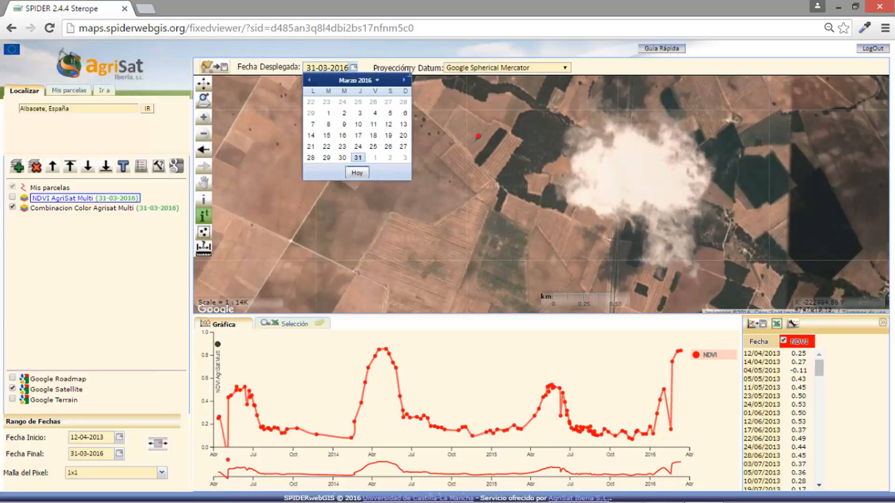
{"action": "left_click", "coordinate": [359, 158]}
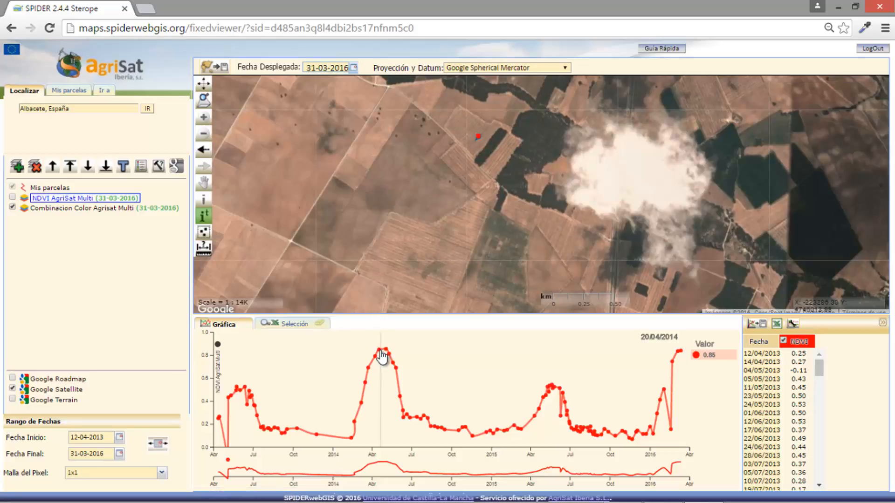
Display the 17-04-2014 image on the map from its point at the spring 2014 peak of the NDVI graph.
{"action": "mouse_move", "coordinate": [382, 356]}
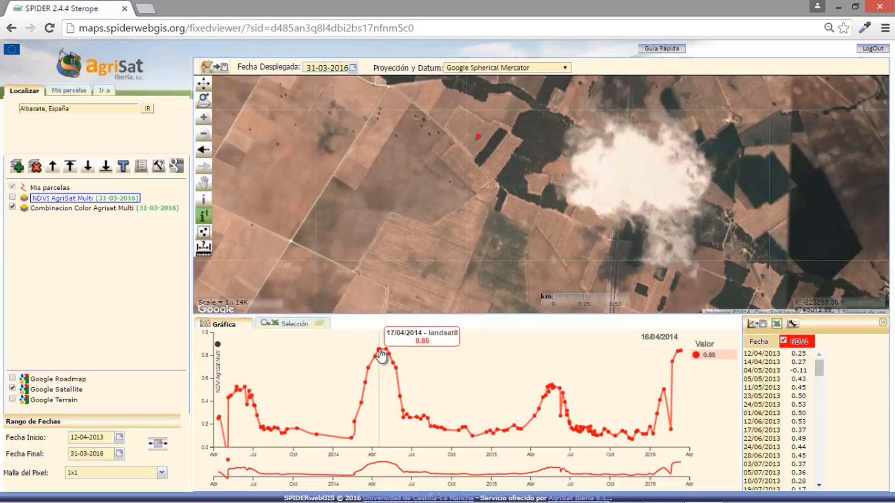
{"action": "left_click", "coordinate": [382, 355]}
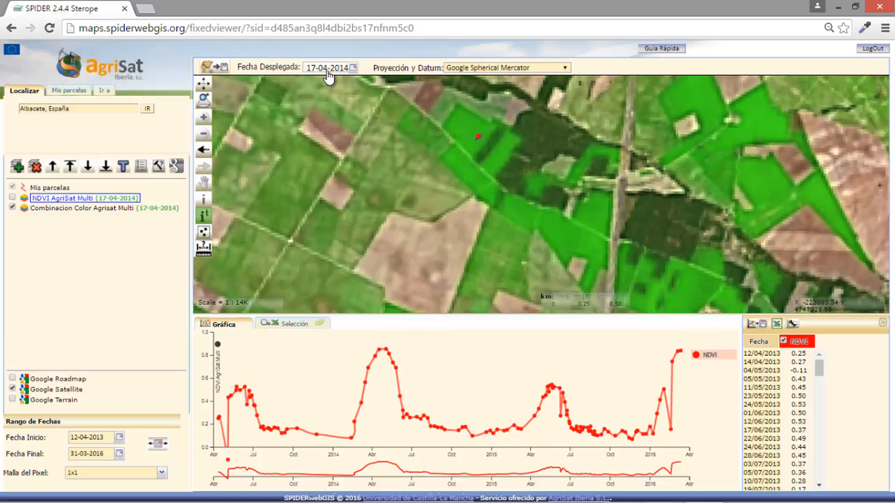
{"action": "mouse_move", "coordinate": [381, 355]}
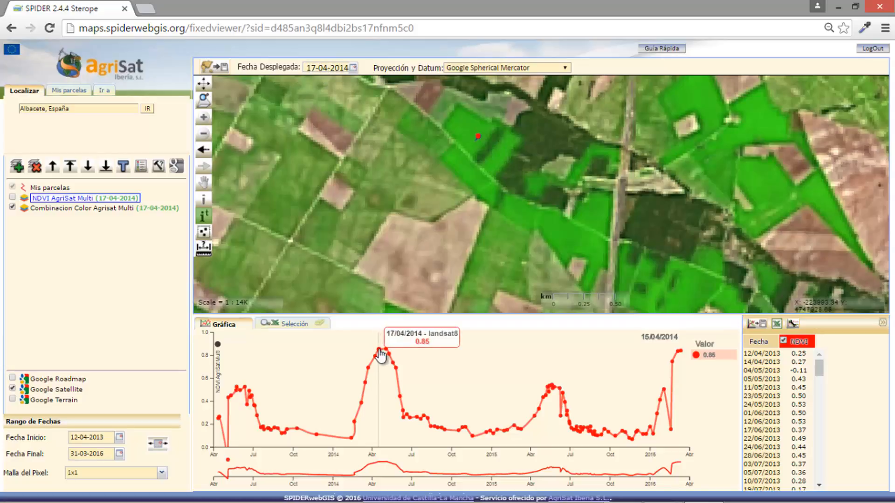
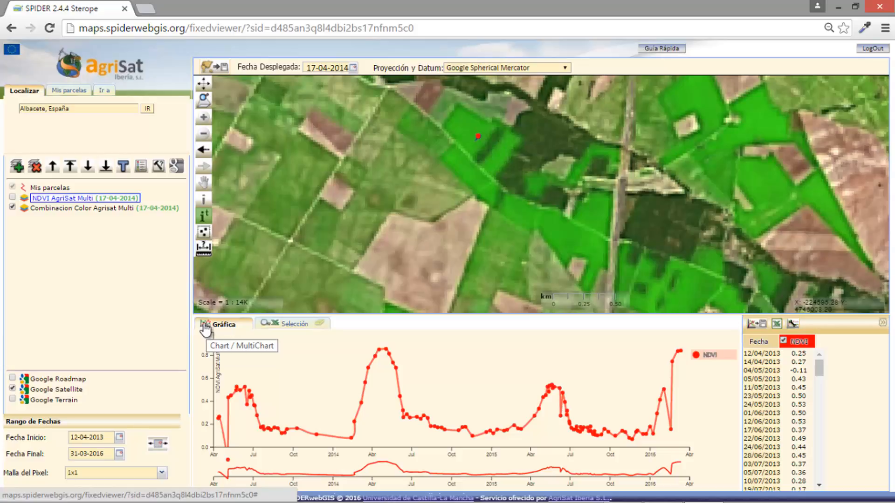
Add a line-joined NDVI series for a second point just northwest of the red marker to the same graph and review the table of values.
{"action": "left_click", "coordinate": [205, 325]}
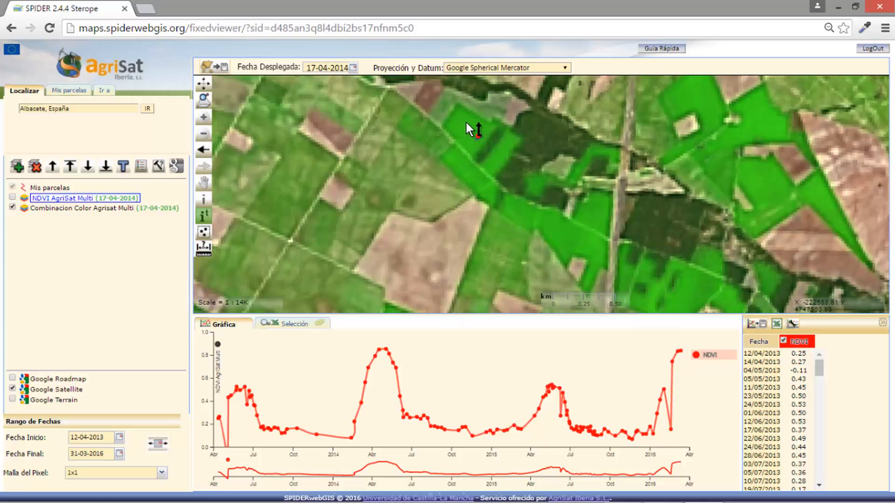
{"action": "left_click", "coordinate": [201, 217]}
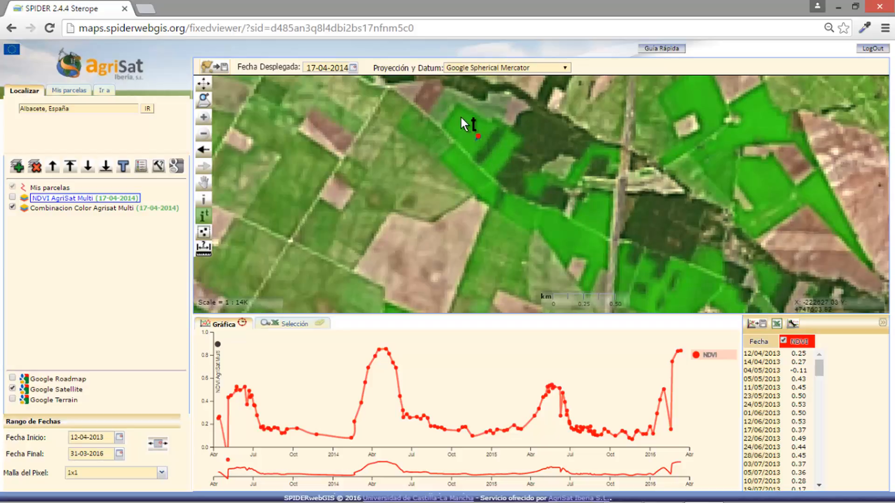
{"action": "left_click", "coordinate": [241, 329]}
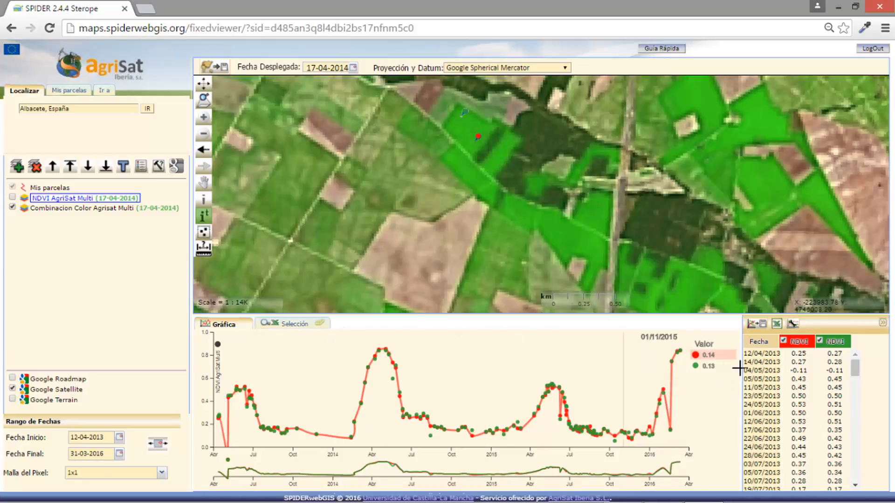
{"action": "left_click", "coordinate": [697, 368]}
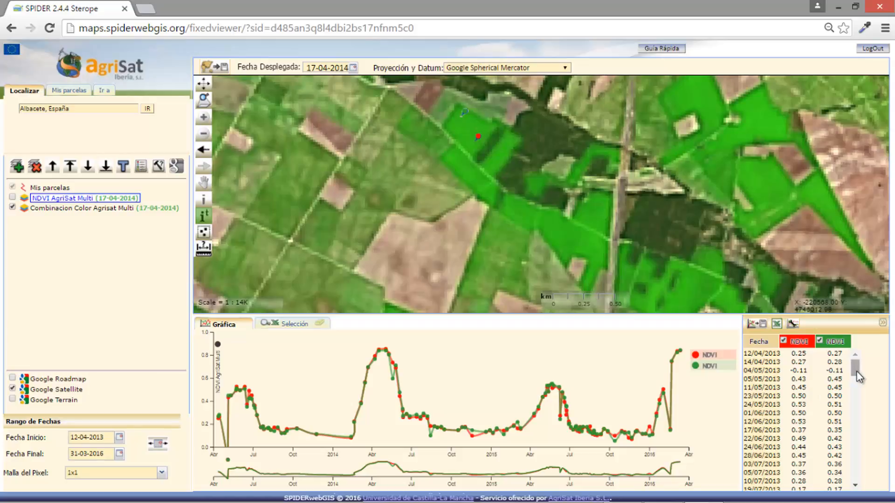
{"action": "mouse_move", "coordinate": [857, 371]}
{"action": "left_mouse_down"}
{"action": "mouse_move", "coordinate": [854, 489]}
{"action": "mouse_move", "coordinate": [856, 368]}
{"action": "left_mouse_up"}
{"action": "scroll", "coordinate": [856, 384], "scroll_direction": "down", "scroll_amount": 3}
{"action": "scroll", "coordinate": [856, 385], "scroll_direction": "up", "scroll_amount": 3}
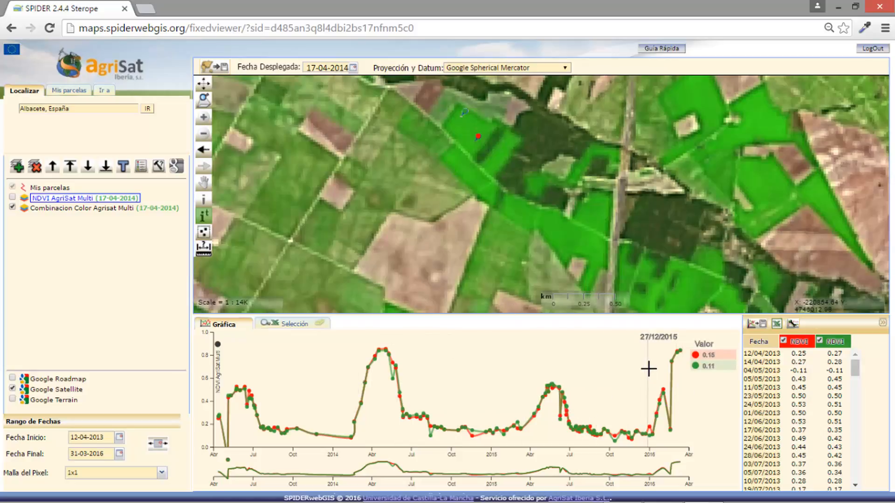
Switch the second point's NDVI series off and on, and recolour it blue with its points joined by a line.
{"action": "left_click", "coordinate": [820, 342]}
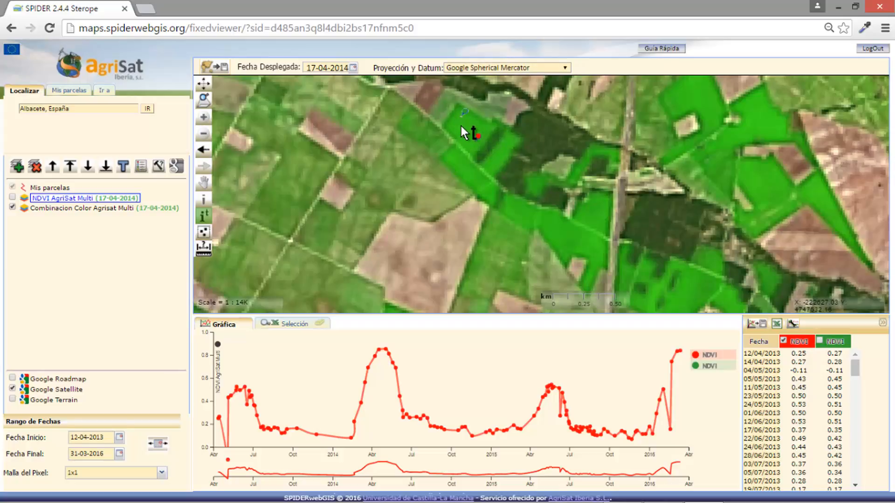
{"action": "left_click", "coordinate": [820, 342]}
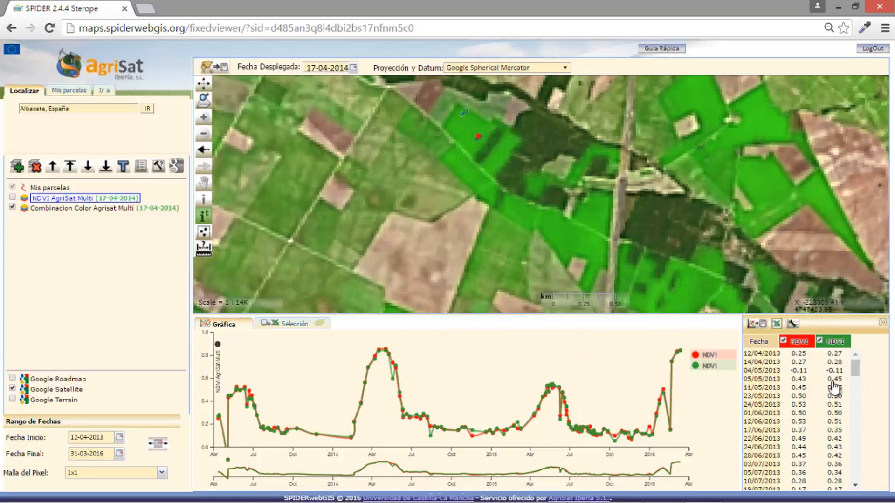
{"action": "mouse_move", "coordinate": [847, 349]}
{"action": "left_click", "coordinate": [848, 341]}
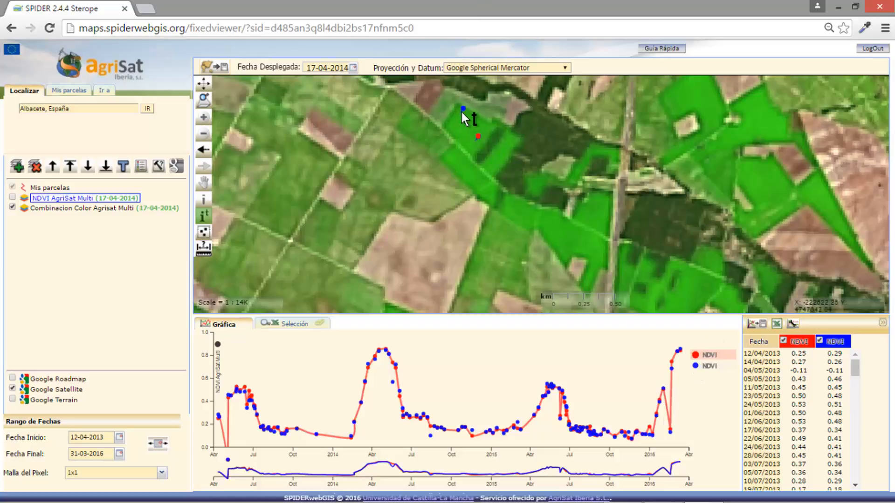
{"action": "mouse_move", "coordinate": [840, 342]}
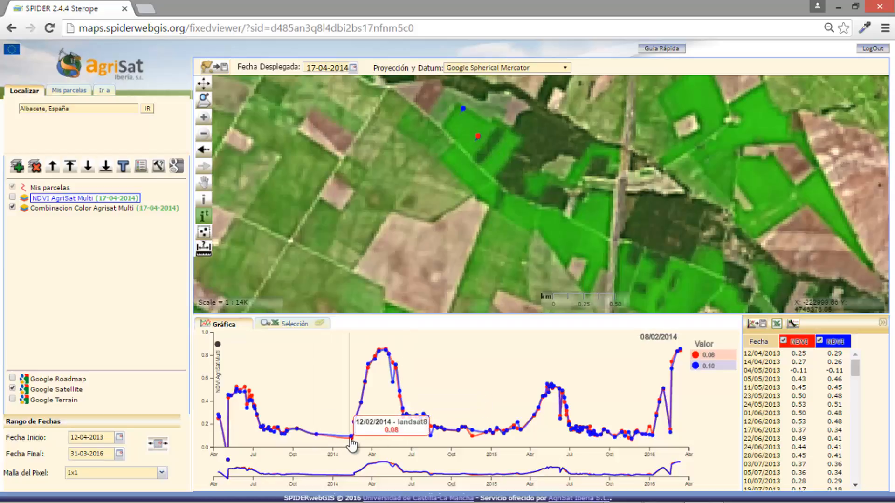
Examine the spring 2014 NDVI curves and narrow the graph's time range to about late January to mid-July 2014.
{"action": "mouse_move", "coordinate": [351, 437]}
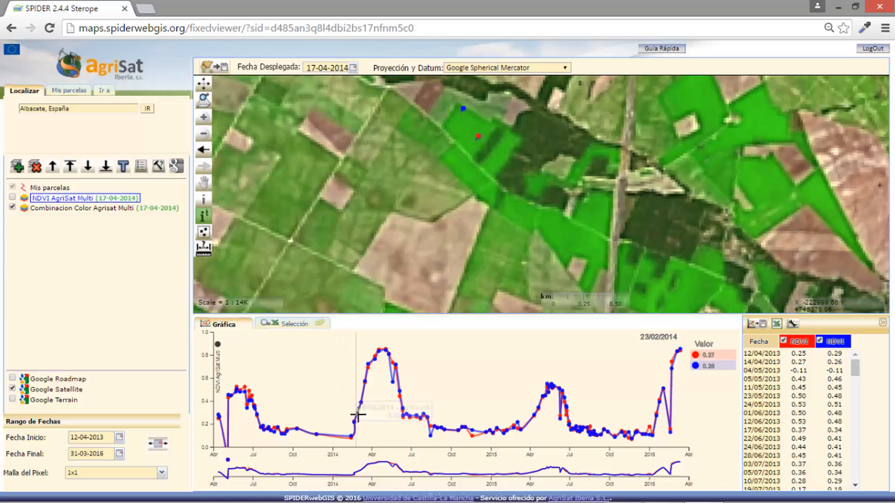
{"action": "mouse_move", "coordinate": [363, 411]}
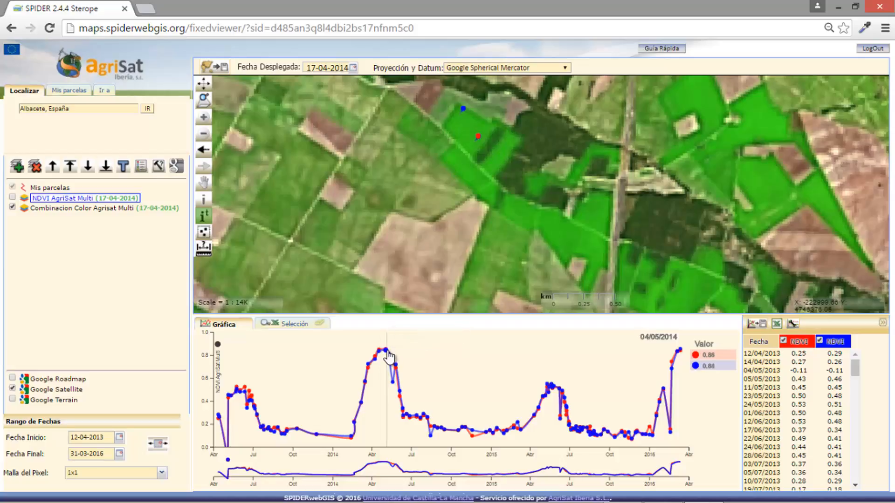
{"action": "mouse_move", "coordinate": [388, 357]}
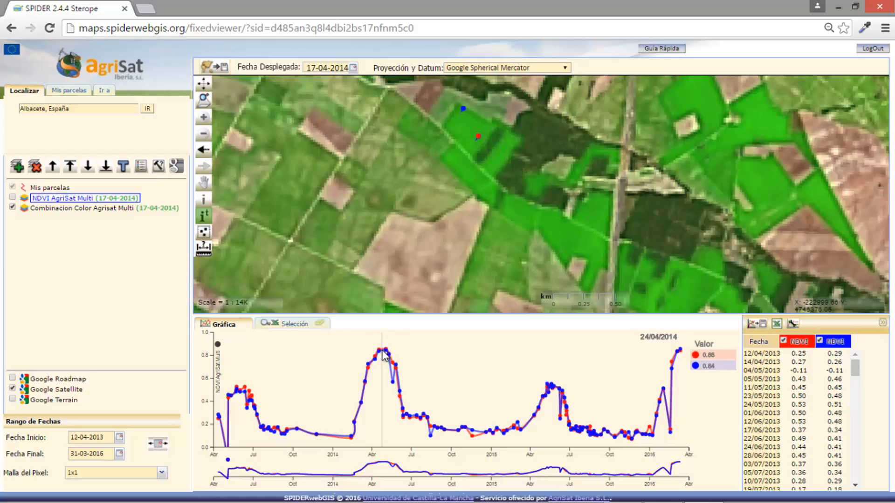
{"action": "mouse_move", "coordinate": [381, 352]}
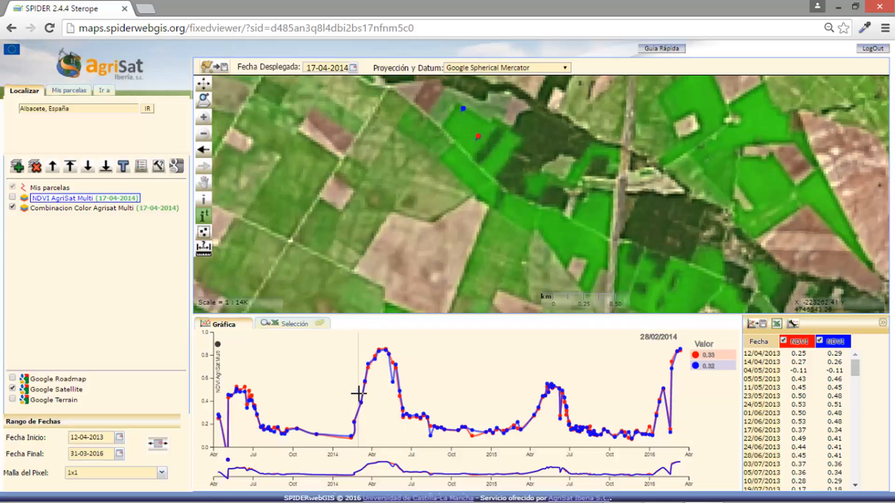
{"action": "mouse_move", "coordinate": [369, 380]}
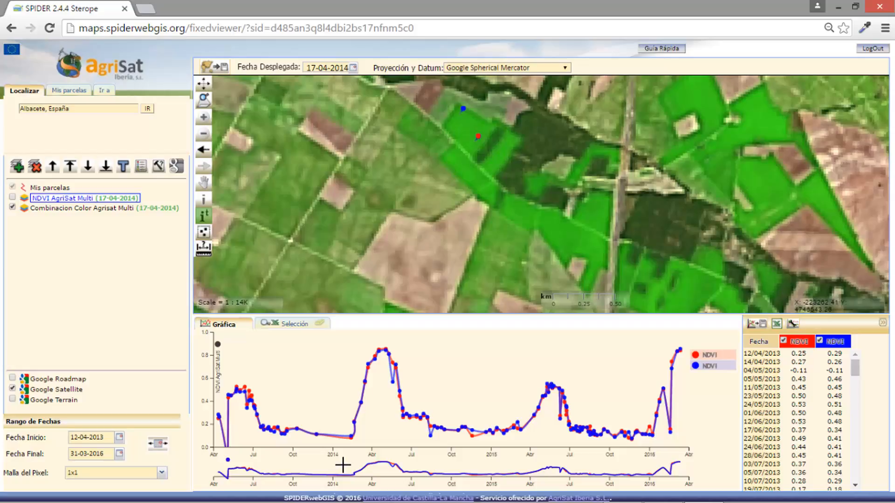
{"action": "left_click_drag", "start_coordinate": [342, 465], "coordinate": [423, 469]}
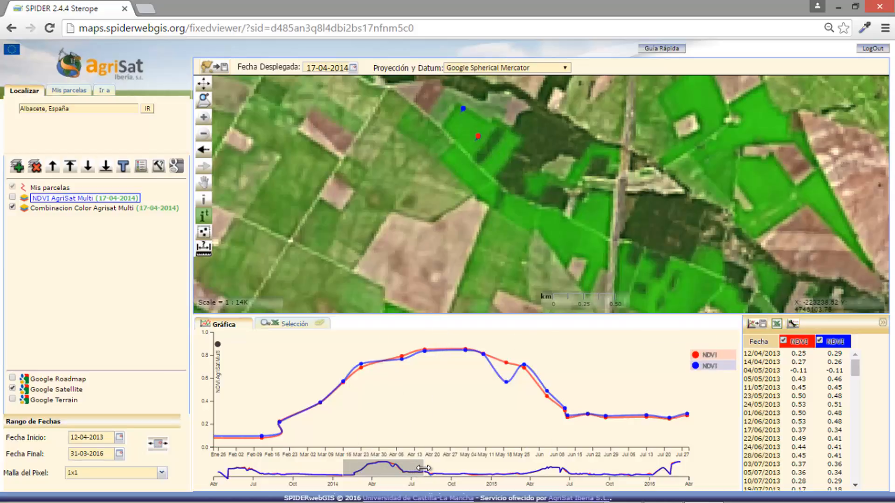
{"action": "left_click_drag", "start_coordinate": [422, 468], "coordinate": [418, 470]}
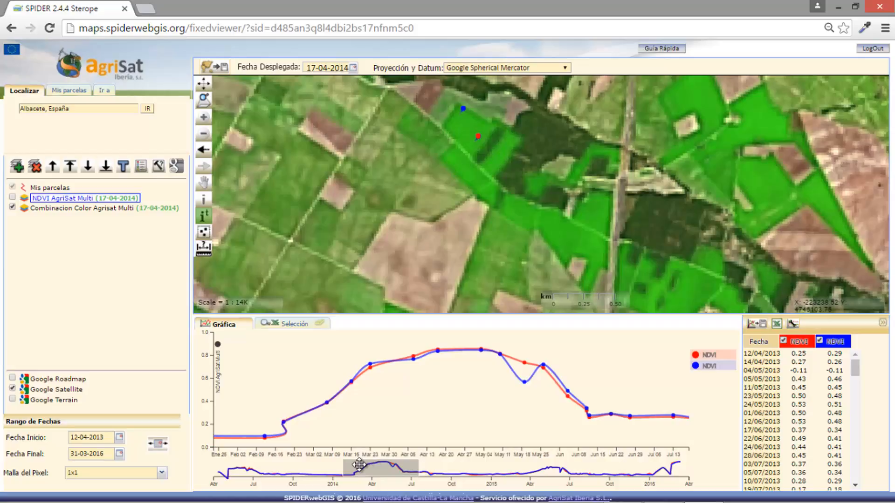
{"action": "left_click_drag", "start_coordinate": [345, 469], "coordinate": [345, 467]}
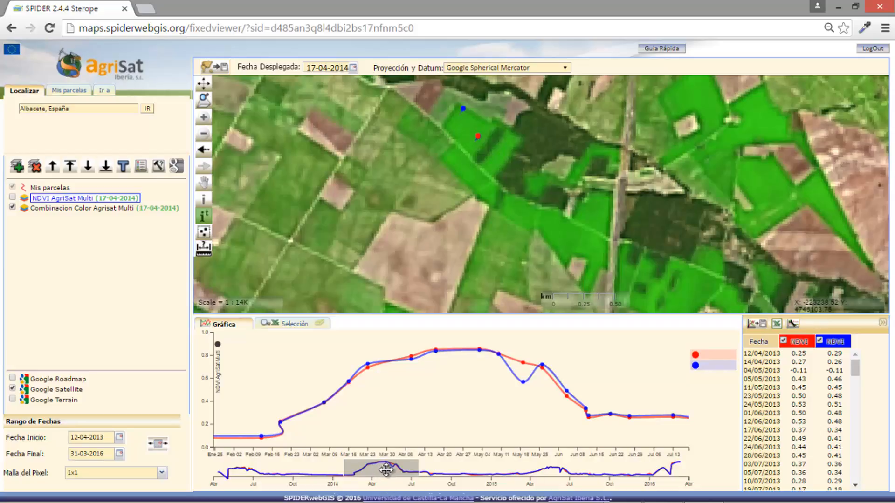
{"action": "mouse_move", "coordinate": [386, 470]}
{"action": "left_mouse_down"}
{"action": "mouse_move", "coordinate": [410, 470]}
{"action": "mouse_move", "coordinate": [367, 472]}
{"action": "mouse_move", "coordinate": [413, 470]}
{"action": "mouse_move", "coordinate": [385, 467]}
{"action": "left_mouse_up"}
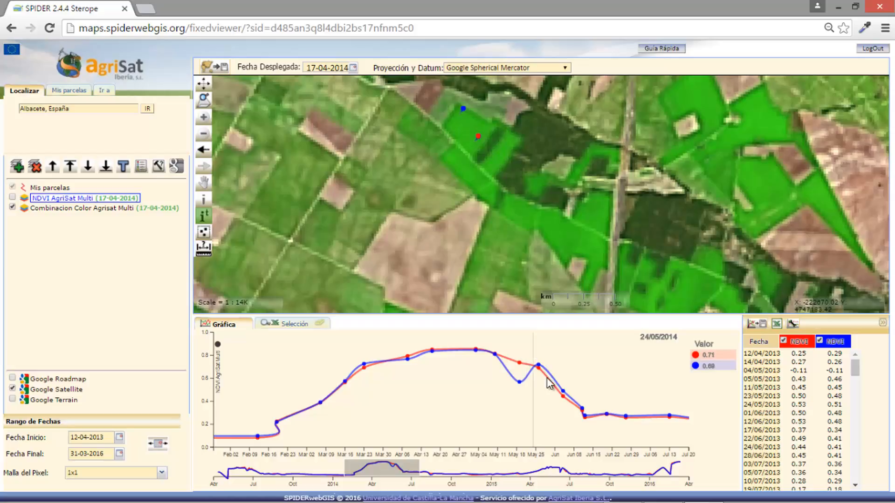
{"action": "mouse_move", "coordinate": [584, 419]}
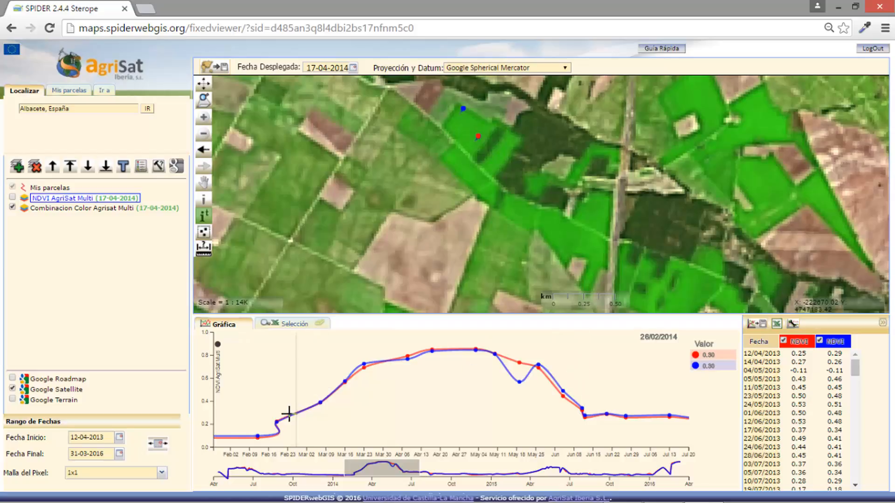
Display in sequence the 19-02, 07-03, 16-03, 23-03, 08-04 and 17-04-2014 images on the map from their graph points.
{"action": "mouse_move", "coordinate": [276, 423]}
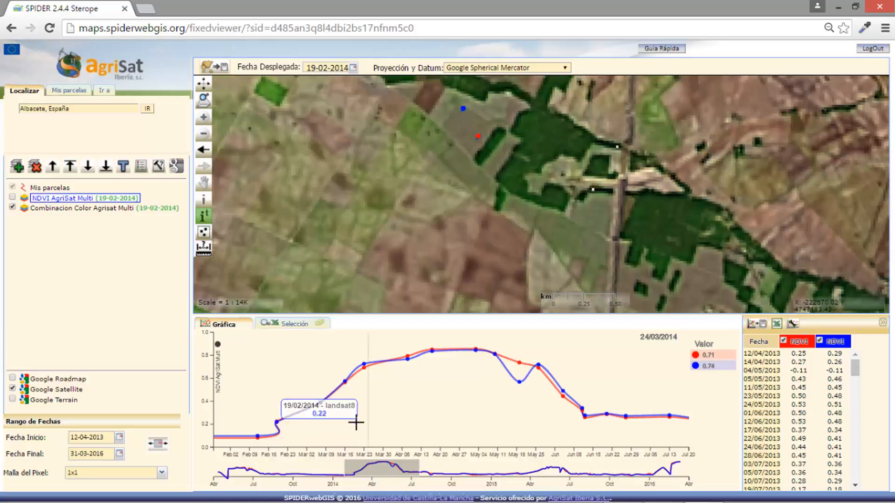
{"action": "mouse_move", "coordinate": [320, 406]}
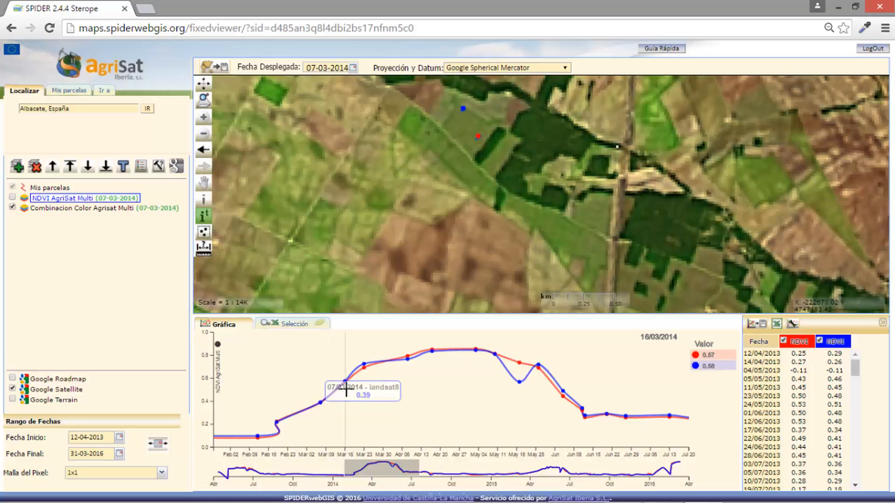
{"action": "mouse_move", "coordinate": [348, 391]}
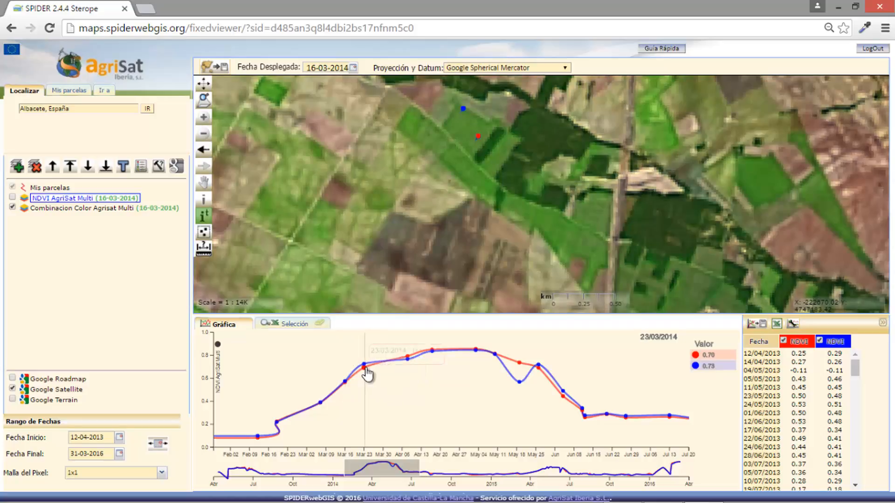
{"action": "mouse_move", "coordinate": [365, 373]}
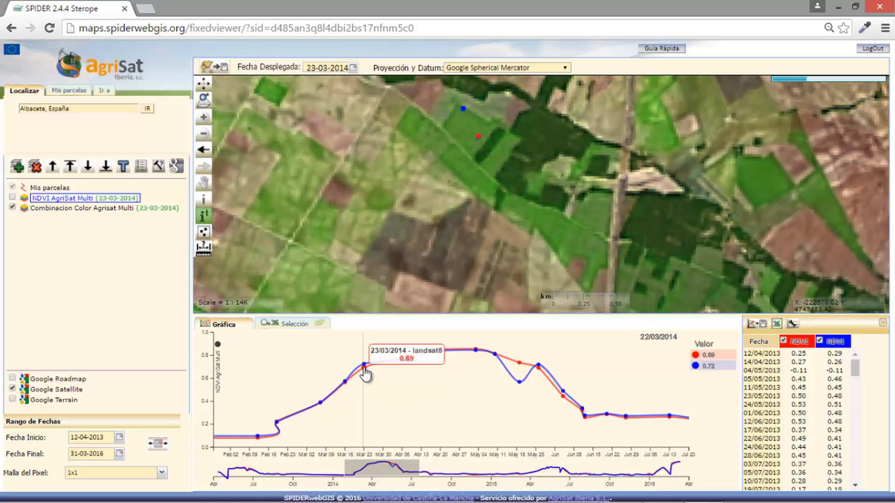
{"action": "mouse_move", "coordinate": [409, 368]}
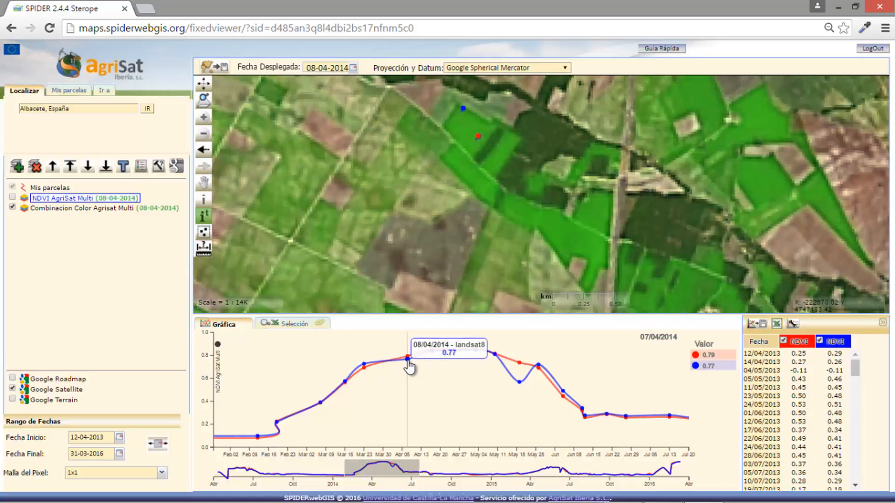
{"action": "mouse_move", "coordinate": [432, 356]}
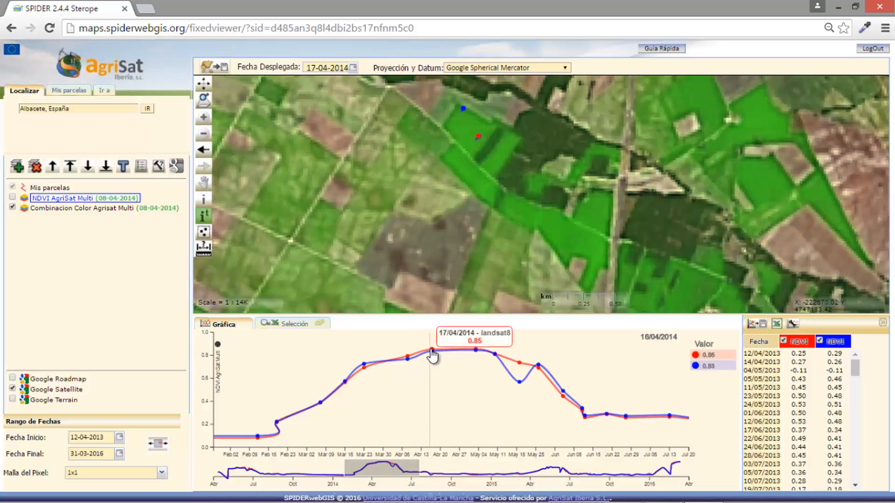
Display the 03-05-2014, 10-05-2014 and 19-05-2014 images from their graph points, and examine the May dip in the blue series.
{"action": "mouse_move", "coordinate": [476, 351]}
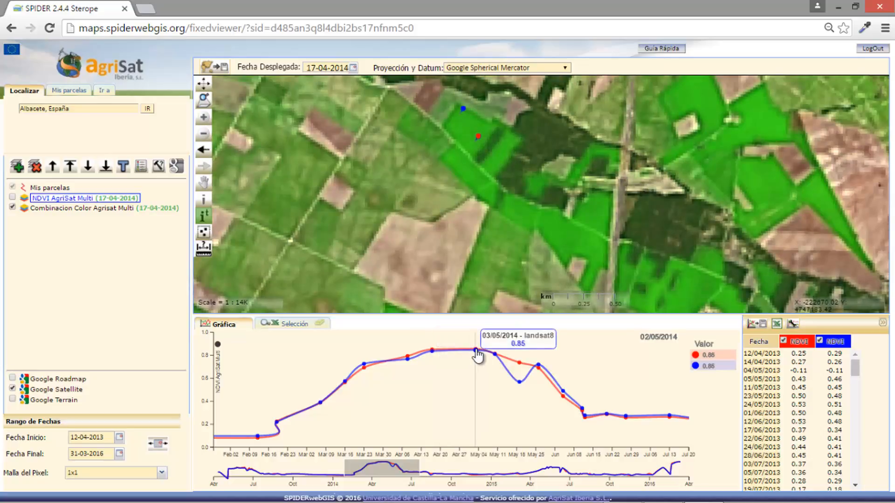
{"action": "left_click", "coordinate": [475, 350]}
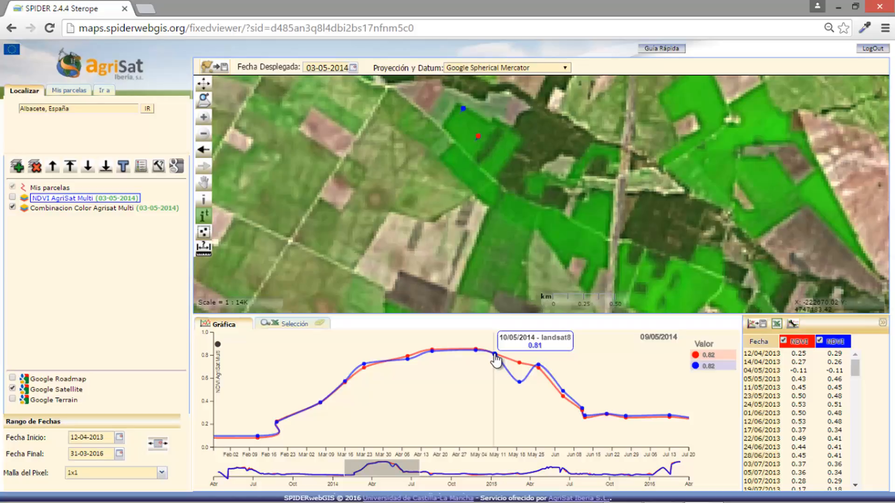
{"action": "left_click", "coordinate": [495, 358]}
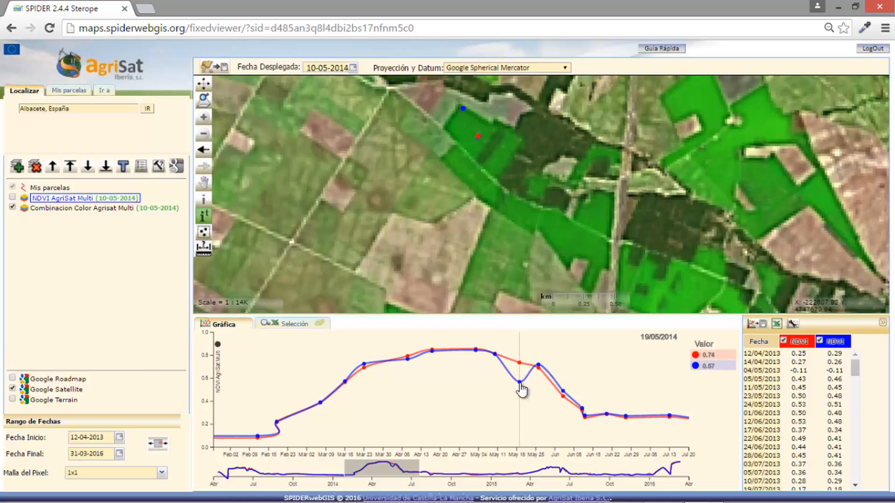
{"action": "mouse_move", "coordinate": [520, 385]}
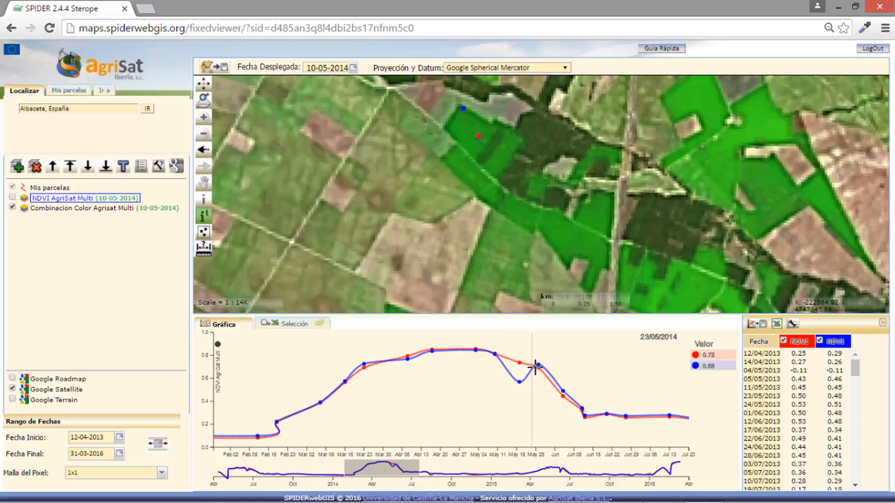
{"action": "mouse_move", "coordinate": [539, 367]}
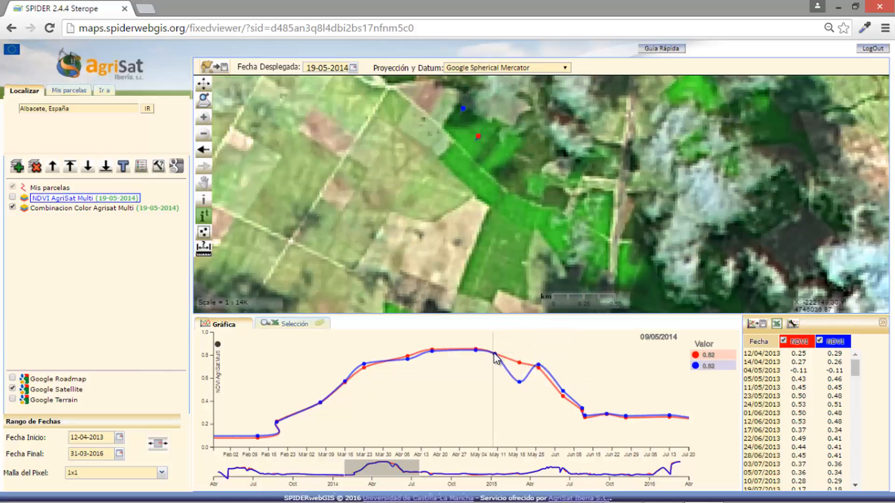
{"action": "mouse_move", "coordinate": [495, 356]}
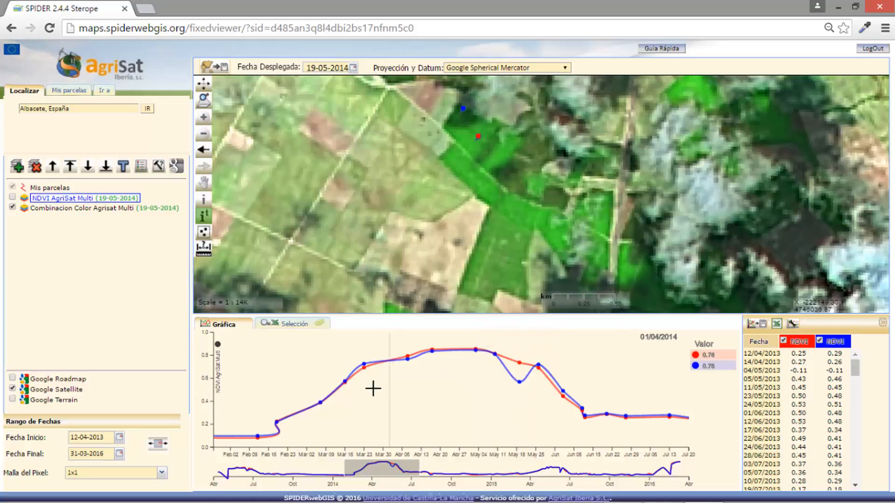
Hide the cloud-affected 19/05/2014 point from the blue NDVI series.
{"action": "left_click", "coordinate": [521, 386]}
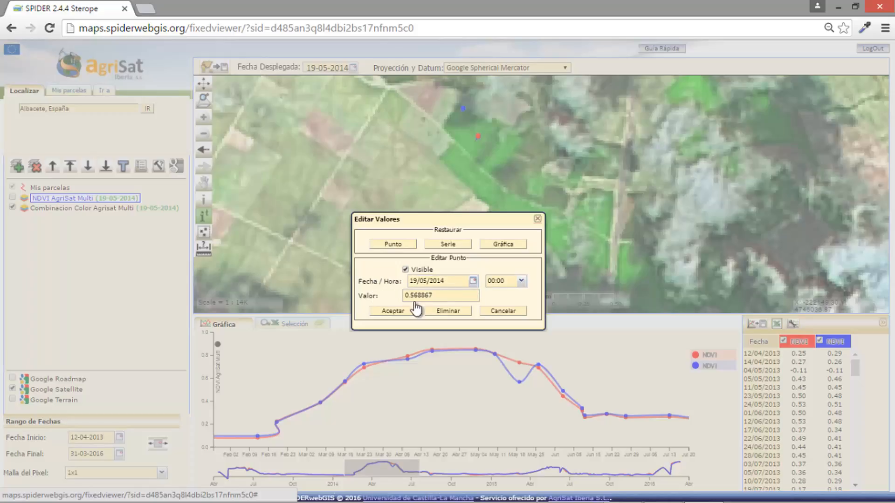
{"action": "left_click", "coordinate": [433, 297]}
{"action": "left_click", "coordinate": [405, 269]}
{"action": "left_click", "coordinate": [405, 269]}
{"action": "left_click", "coordinate": [391, 311]}
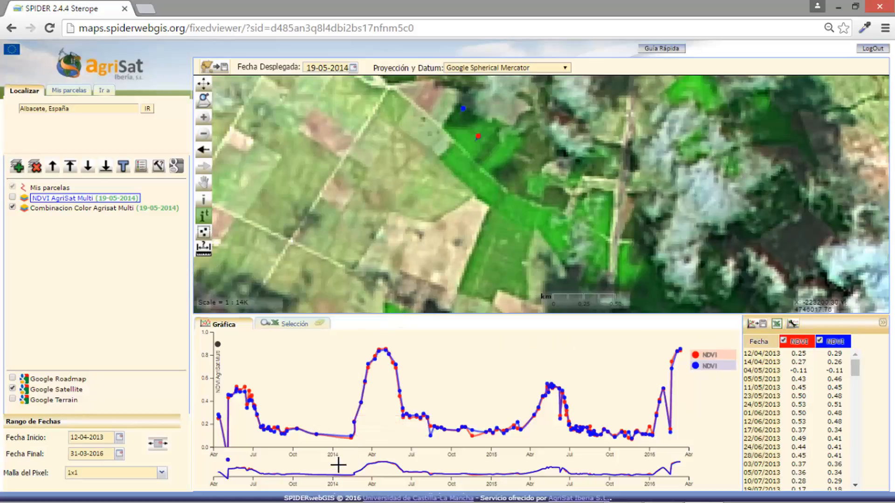
Narrow the graph's time range to about mid-January to late July 2014 and review the shape of the edited curve.
{"action": "left_click_drag", "start_coordinate": [349, 465], "coordinate": [423, 476]}
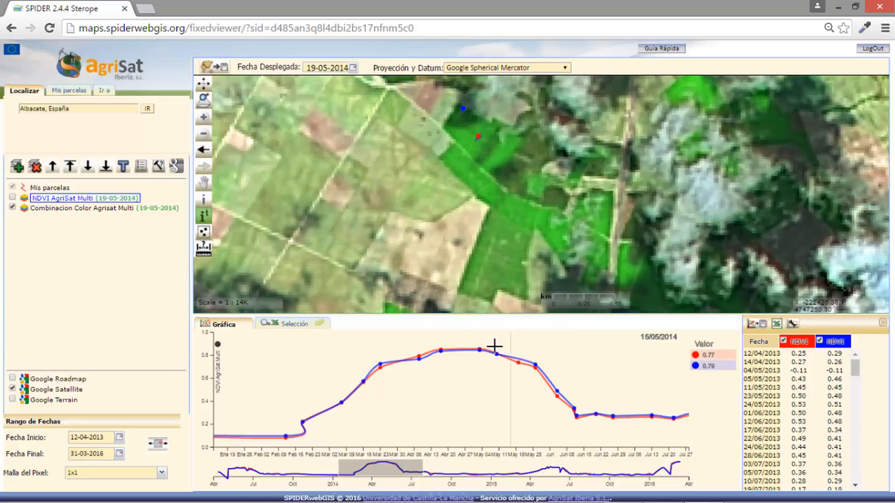
{"action": "mouse_move", "coordinate": [498, 359]}
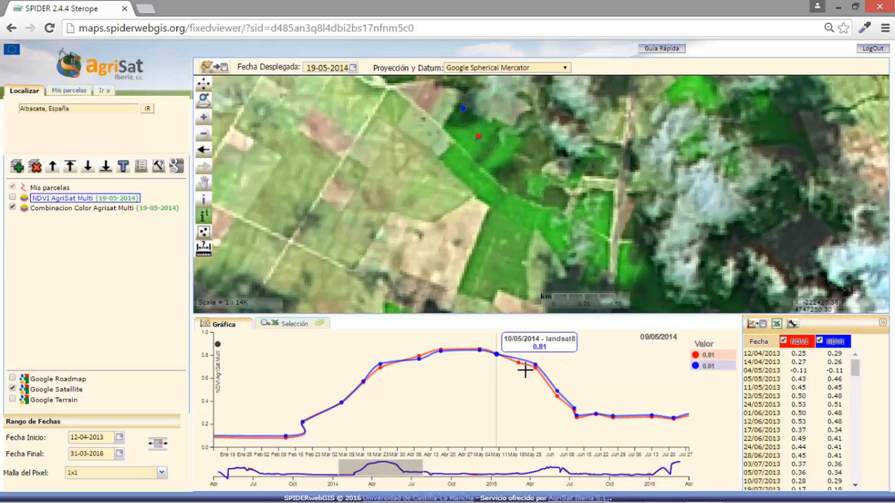
{"action": "mouse_move", "coordinate": [537, 372]}
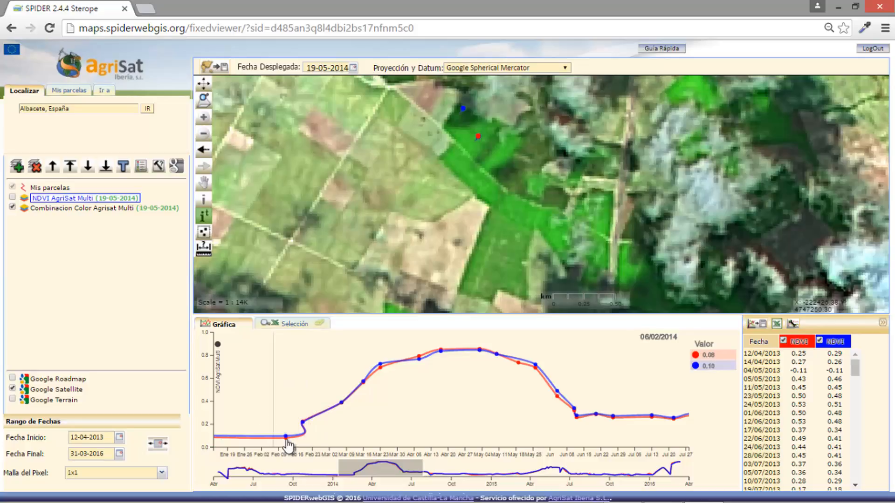
{"action": "mouse_move", "coordinate": [286, 439]}
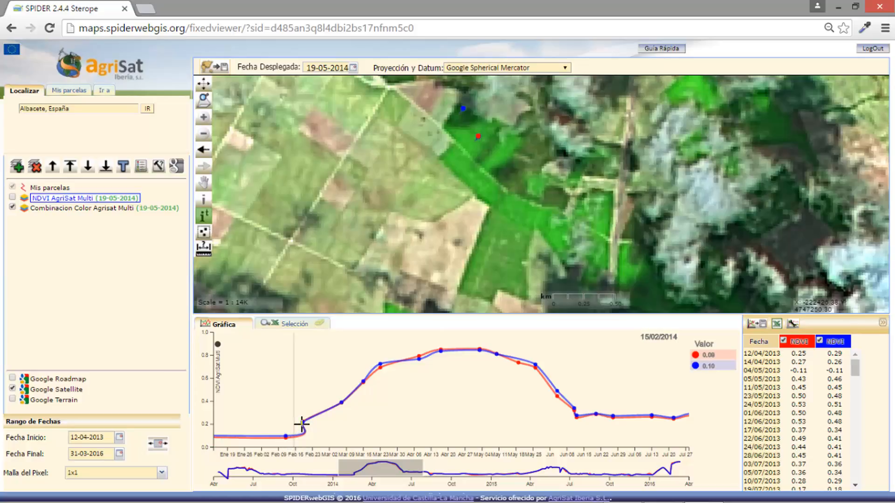
{"action": "mouse_move", "coordinate": [306, 428]}
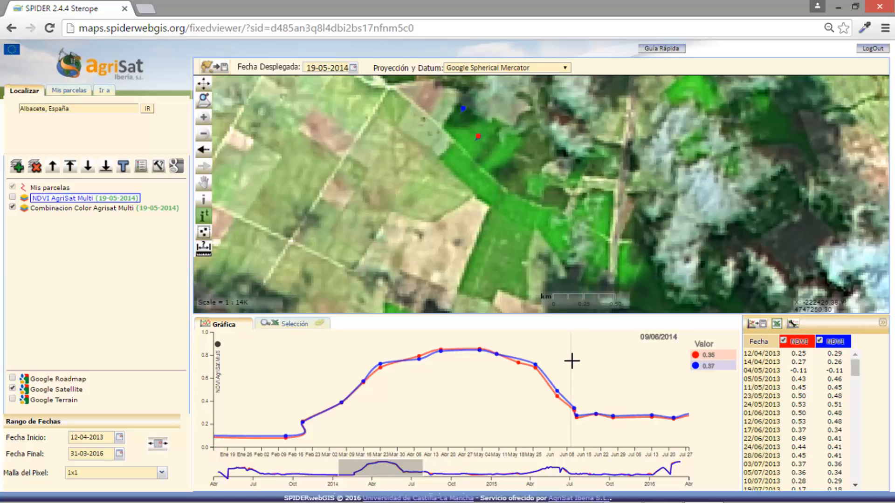
Set the graph's interpolation to Basis and narrow its range to about January to early September 2014 to compare the curve with the points.
{"action": "left_click", "coordinate": [793, 325]}
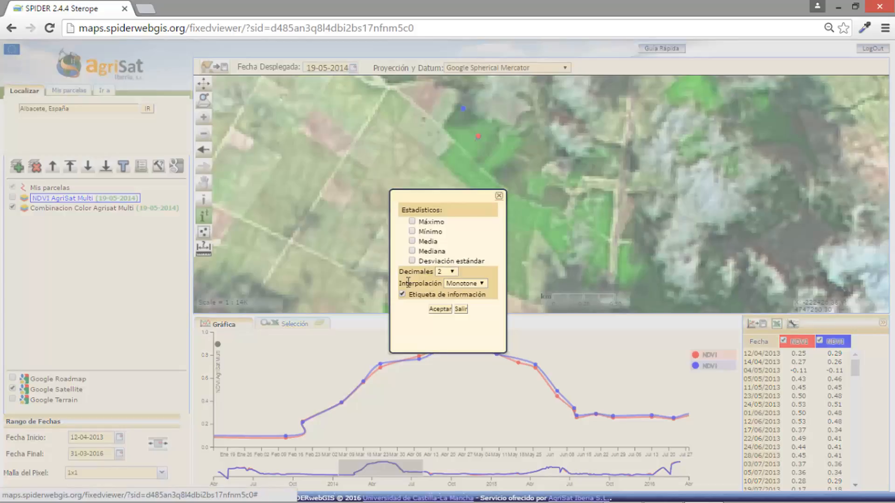
{"action": "left_click", "coordinate": [482, 284]}
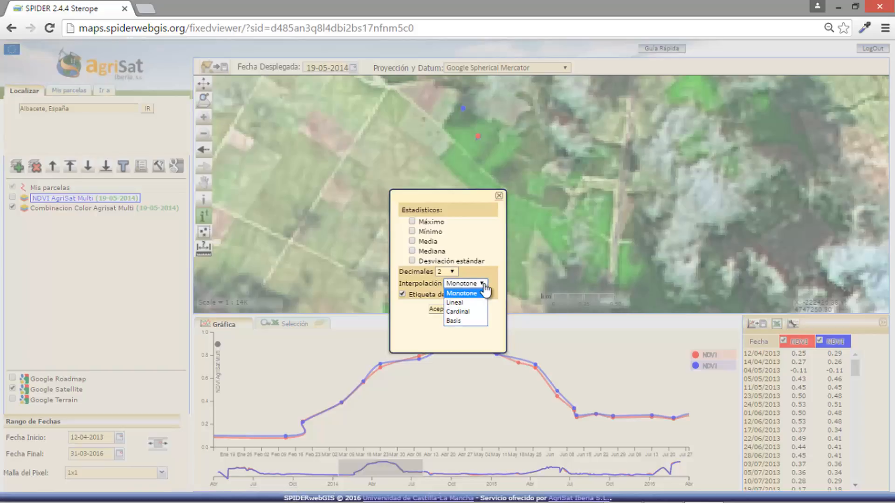
{"action": "left_click", "coordinate": [464, 322]}
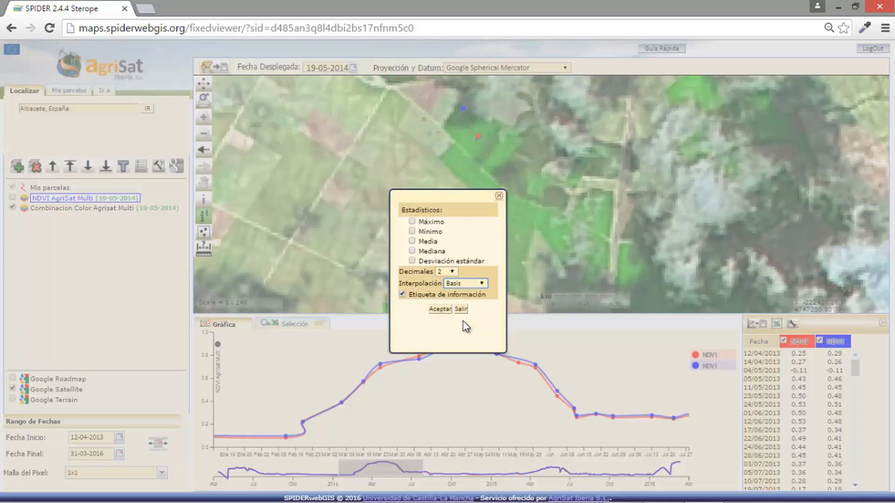
{"action": "left_click", "coordinate": [436, 310]}
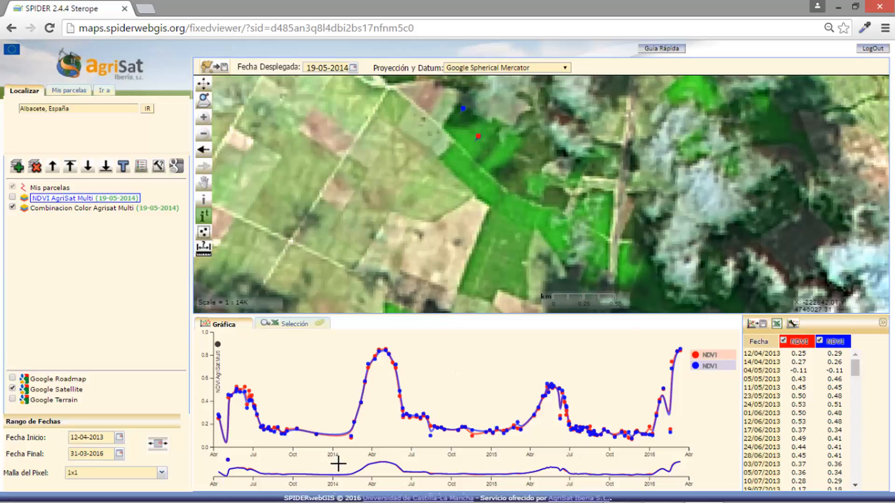
{"action": "left_click_drag", "start_coordinate": [329, 468], "coordinate": [440, 467]}
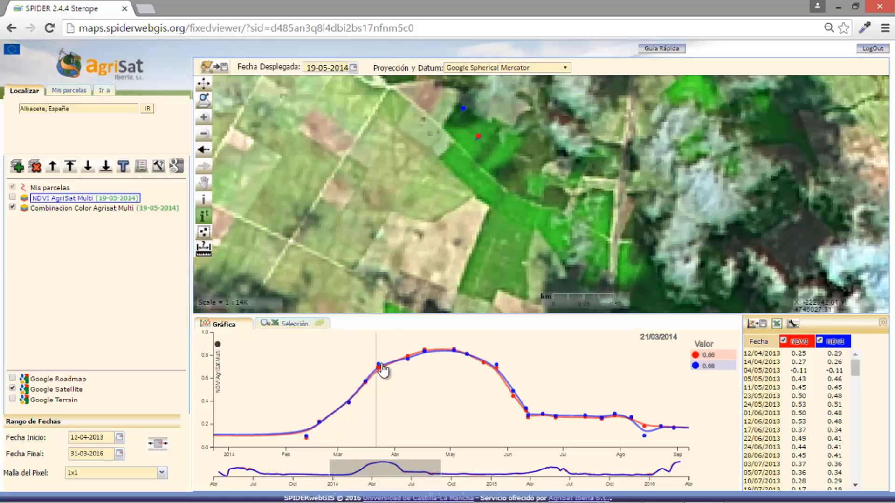
{"action": "mouse_move", "coordinate": [532, 412]}
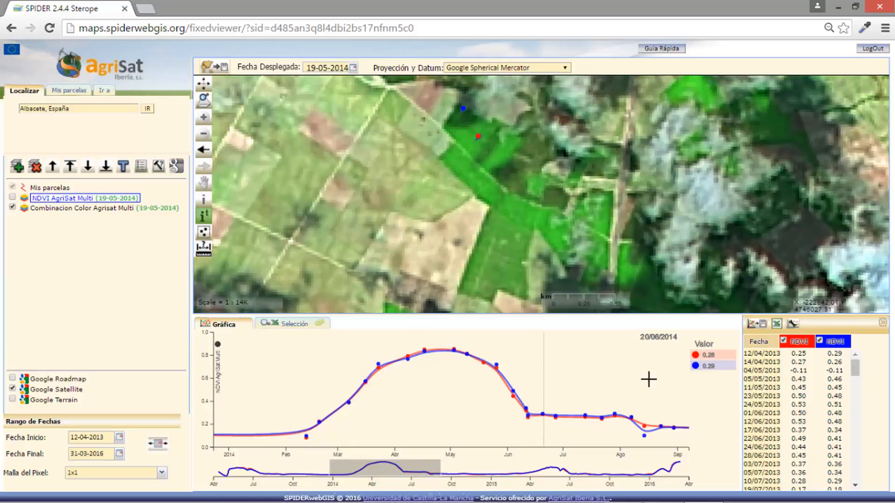
Switch the graph's interpolation to Lineal and narrow its range to about late January to mid-August 2014.
{"action": "left_click", "coordinate": [793, 325]}
{"action": "left_click", "coordinate": [482, 285]}
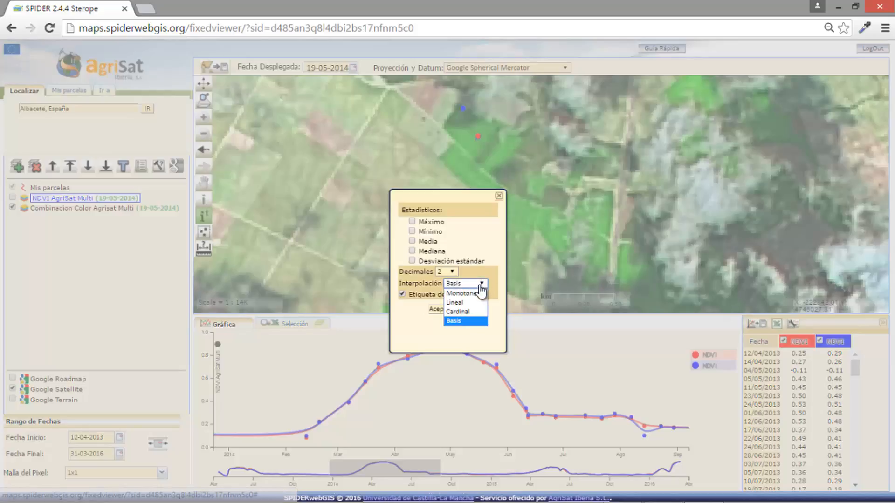
{"action": "left_click", "coordinate": [459, 298]}
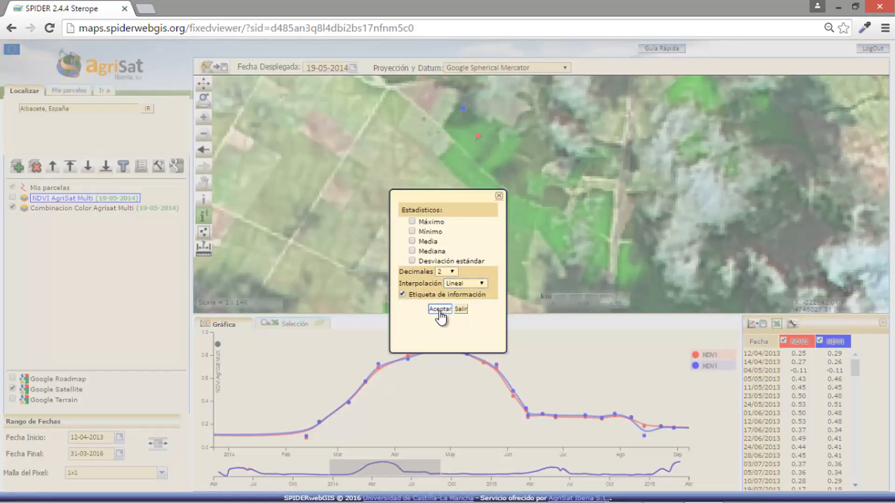
{"action": "left_click", "coordinate": [439, 310]}
{"action": "left_click_drag", "start_coordinate": [343, 463], "coordinate": [431, 466]}
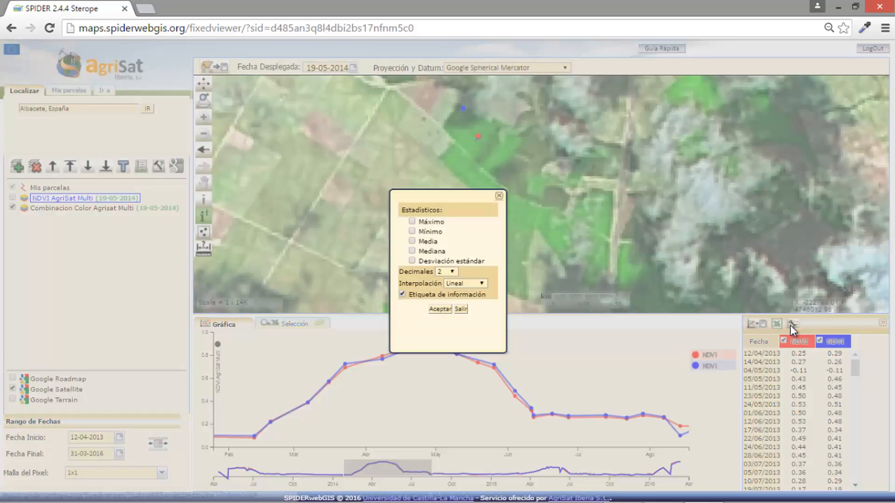
Switch the graph's interpolation to Cardinal and narrow its range to about mid-January to late July 2014.
{"action": "left_click", "coordinate": [793, 323]}
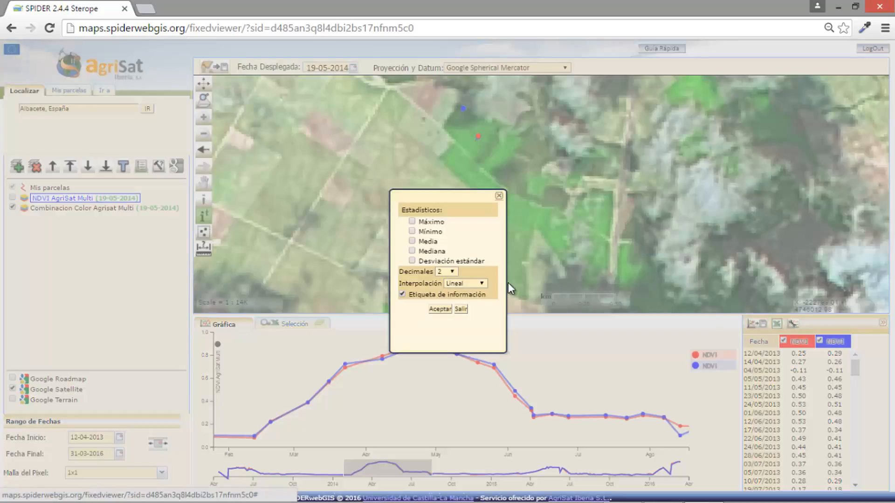
{"action": "left_click", "coordinate": [484, 285]}
{"action": "left_click", "coordinate": [466, 316]}
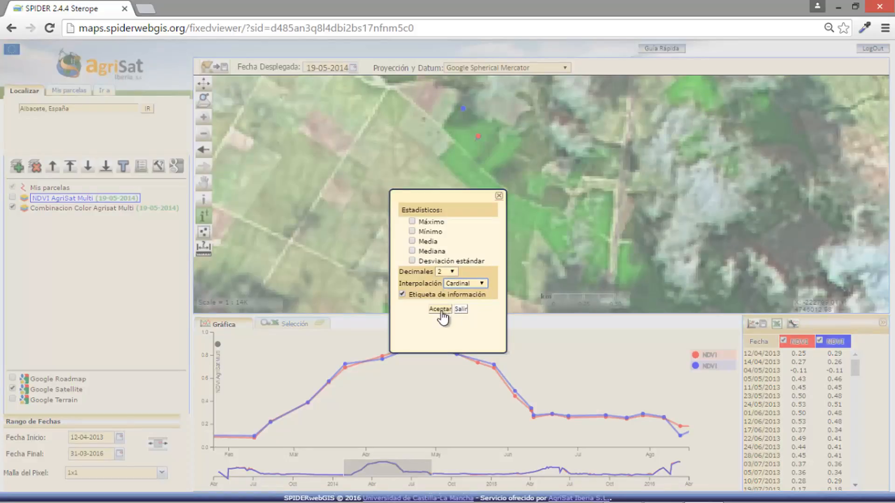
{"action": "left_click", "coordinate": [441, 309]}
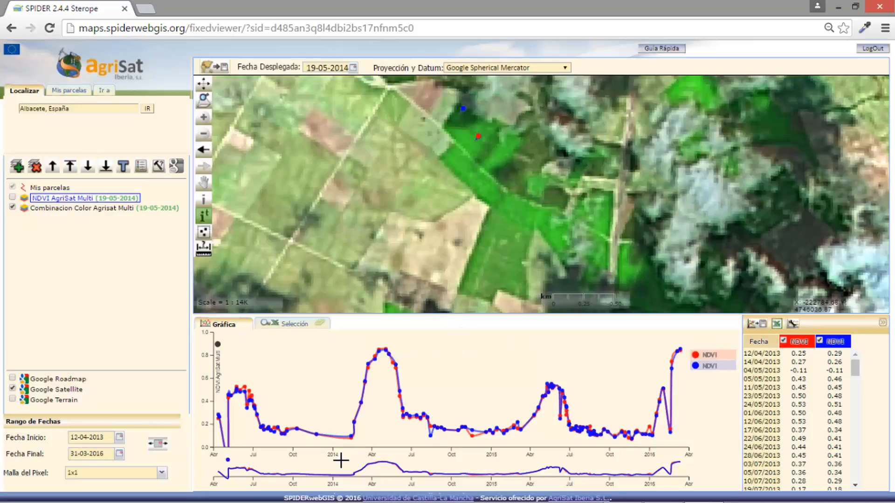
{"action": "left_click_drag", "start_coordinate": [341, 468], "coordinate": [424, 467]}
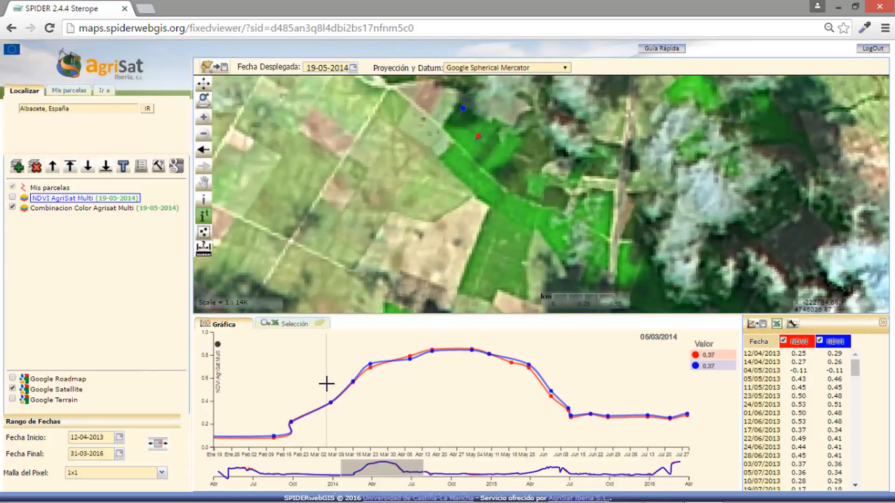
Set the graph's interpolation back to Monotone and narrow its range to about mid-December 2013 to early August 2014.
{"action": "left_click", "coordinate": [792, 323]}
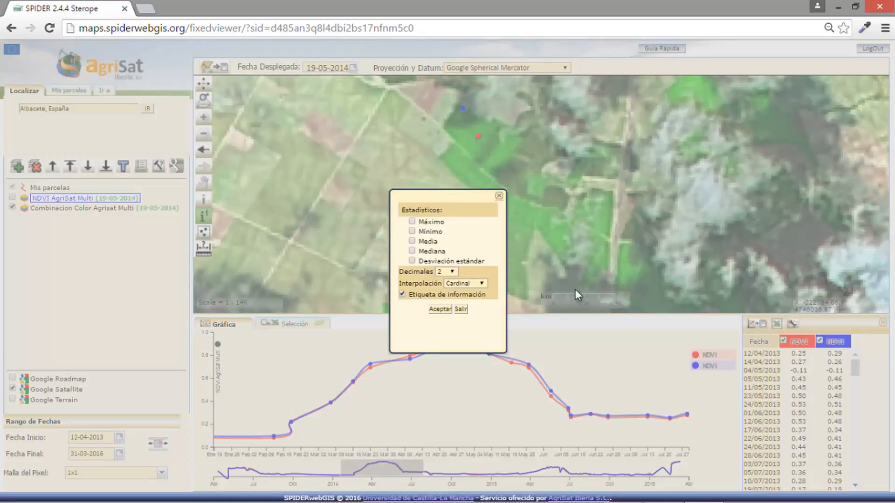
{"action": "left_click", "coordinate": [483, 284]}
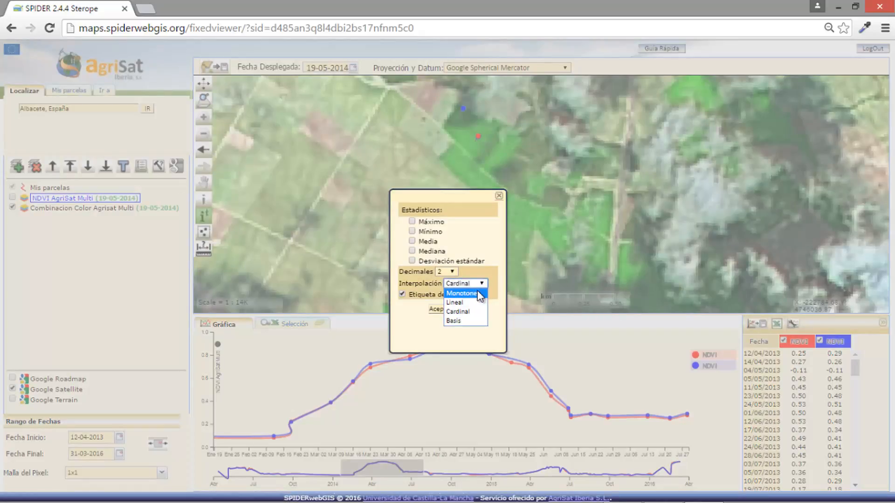
{"action": "left_click", "coordinate": [479, 293]}
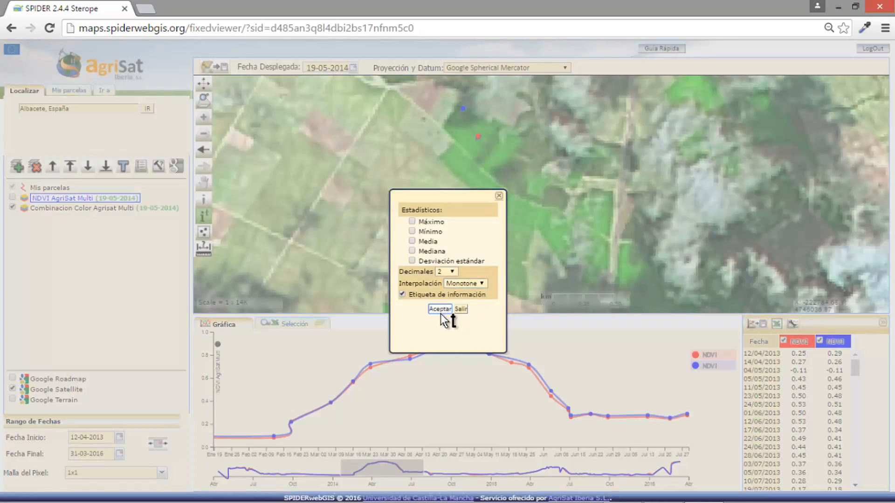
{"action": "left_click", "coordinate": [441, 310]}
{"action": "left_click_drag", "start_coordinate": [326, 470], "coordinate": [429, 467]}
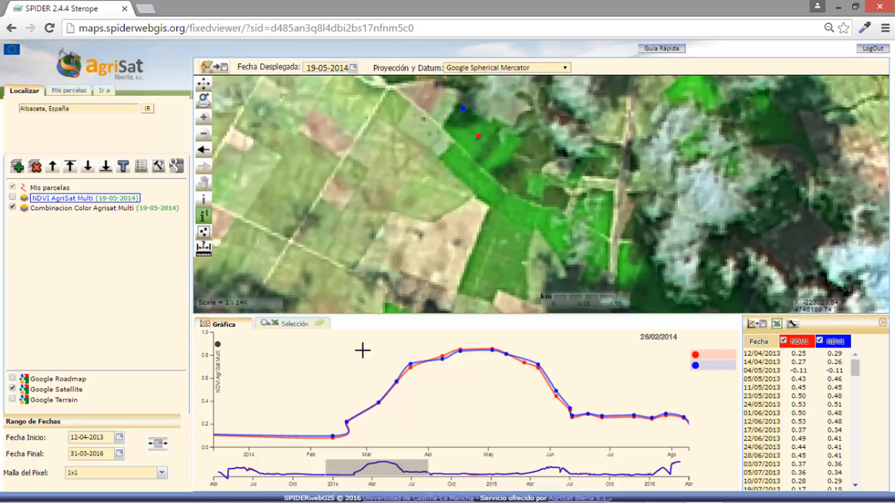
Measure the accumulated NDVI under both curves for 26/02/2014 to 09/06/2014, and adjust the period to 22/02/2014 to 07/06/2014.
{"action": "mouse_move", "coordinate": [363, 350]}
{"action": "left_mouse_down"}
{"action": "mouse_move", "coordinate": [451, 367]}
{"action": "mouse_move", "coordinate": [567, 369]}
{"action": "left_mouse_up"}
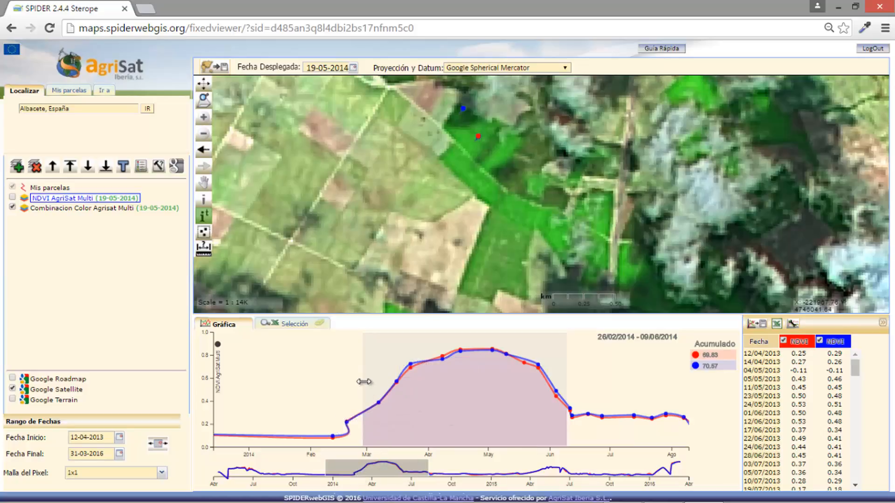
{"action": "left_click_drag", "start_coordinate": [364, 382], "coordinate": [355, 382]}
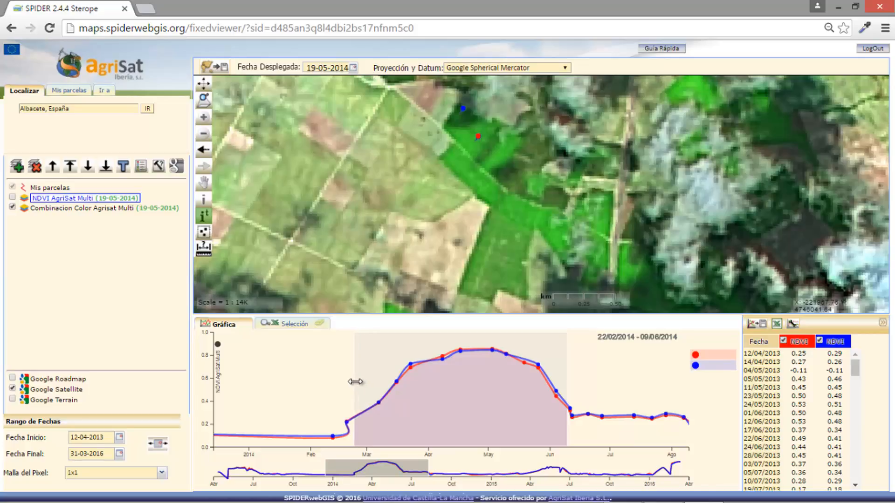
{"action": "left_click_drag", "start_coordinate": [357, 377], "coordinate": [360, 377]}
{"action": "left_click_drag", "start_coordinate": [566, 368], "coordinate": [564, 367]}
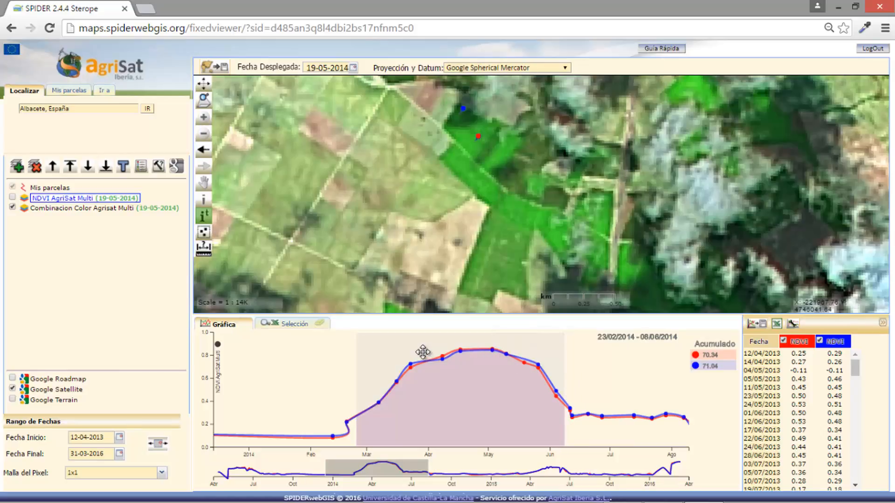
{"action": "mouse_move", "coordinate": [423, 352]}
{"action": "left_mouse_down"}
{"action": "mouse_move", "coordinate": [493, 350]}
{"action": "mouse_move", "coordinate": [390, 355]}
{"action": "mouse_move", "coordinate": [468, 362]}
{"action": "mouse_move", "coordinate": [386, 362]}
{"action": "mouse_move", "coordinate": [457, 359]}
{"action": "mouse_move", "coordinate": [393, 366]}
{"action": "mouse_move", "coordinate": [414, 365]}
{"action": "left_mouse_up"}
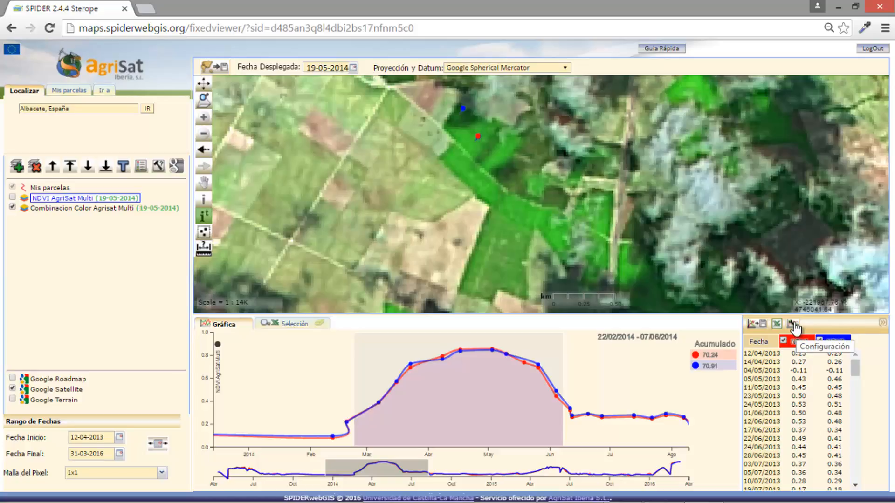
Add the Máximo, Mínimo and Media statistics to the graph and table, with values shown to 4 decimals.
{"action": "left_click", "coordinate": [794, 324]}
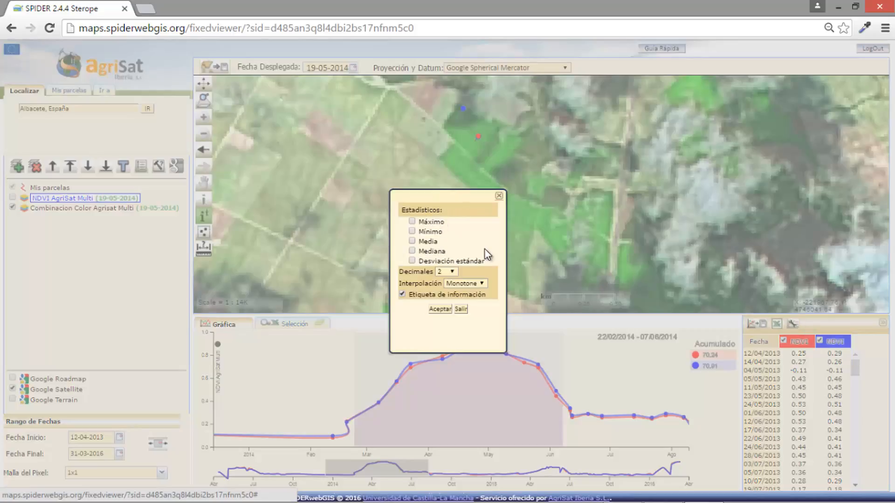
{"action": "left_click", "coordinate": [413, 222]}
{"action": "left_click", "coordinate": [412, 232]}
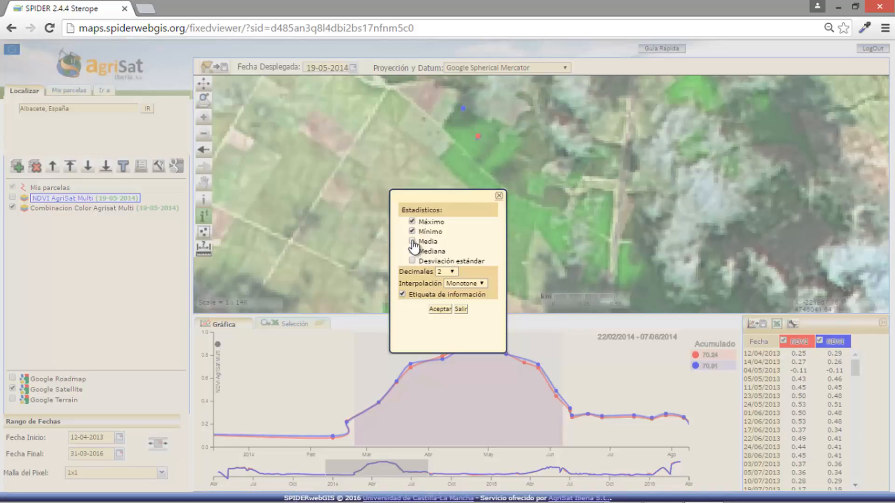
{"action": "left_click", "coordinate": [413, 242]}
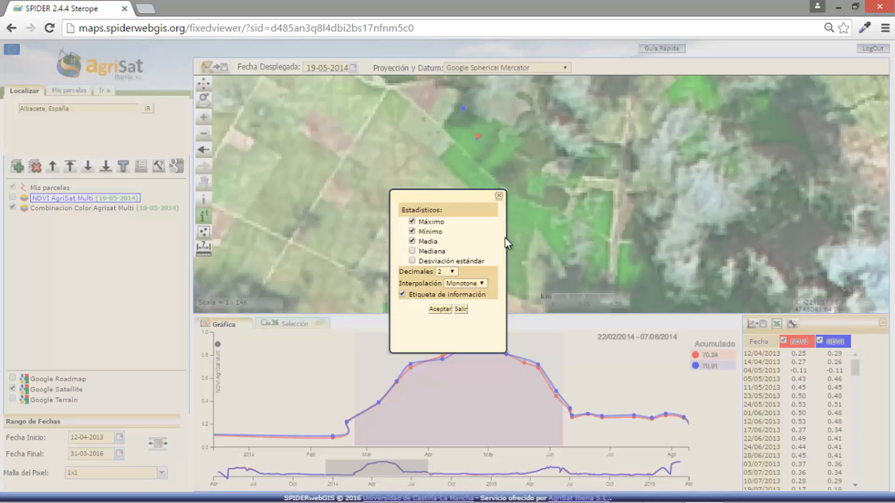
{"action": "left_click", "coordinate": [453, 272]}
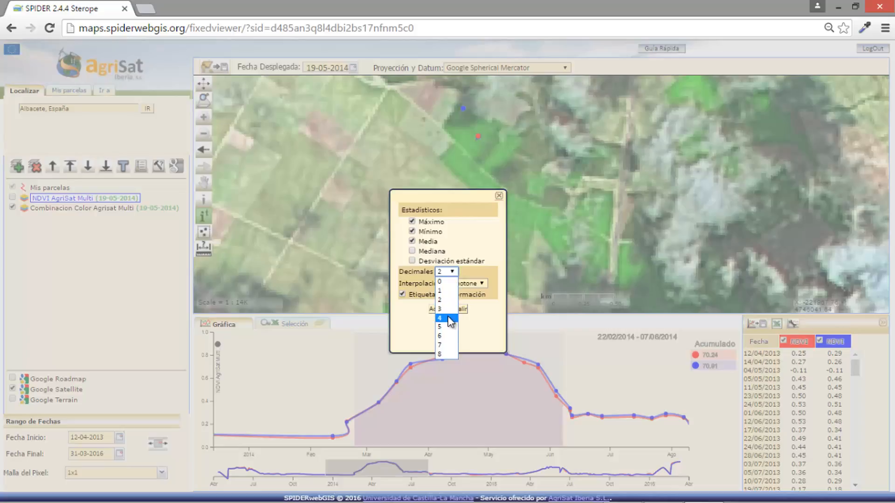
{"action": "left_click", "coordinate": [449, 319]}
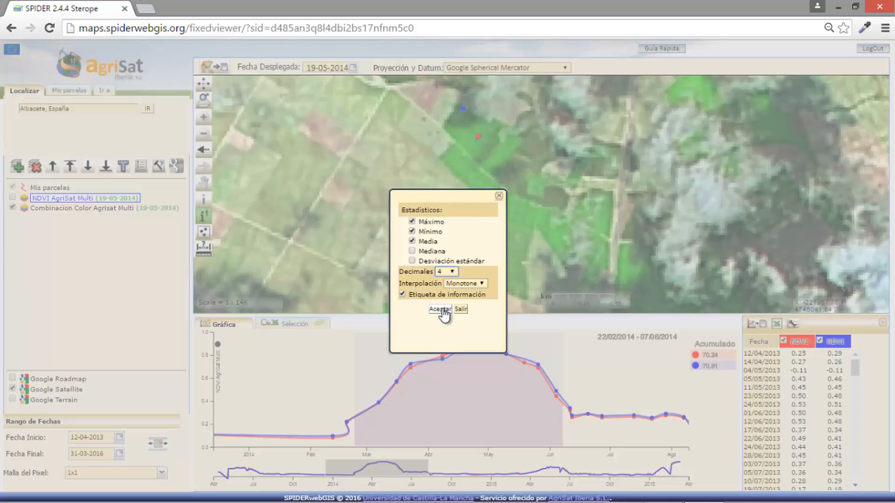
{"action": "left_click", "coordinate": [441, 310]}
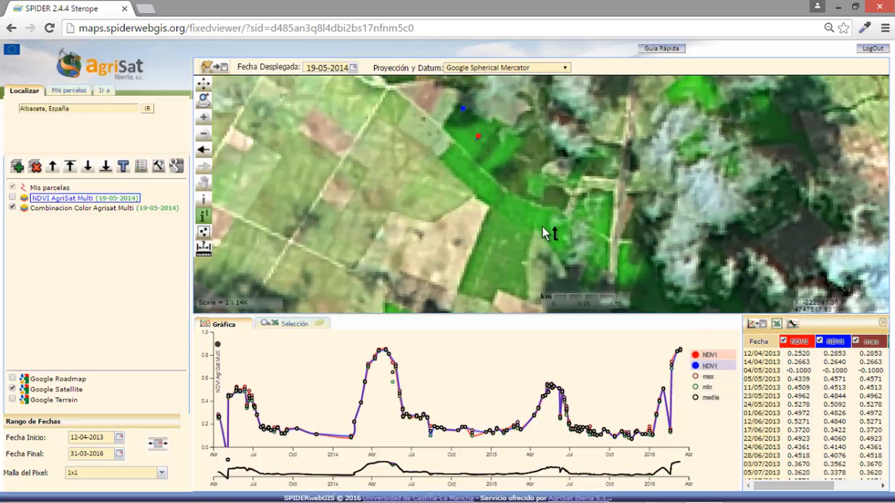
Draw the connecting curves for the max, min and media series on the graph.
{"action": "left_click", "coordinate": [699, 379]}
{"action": "left_click", "coordinate": [706, 377]}
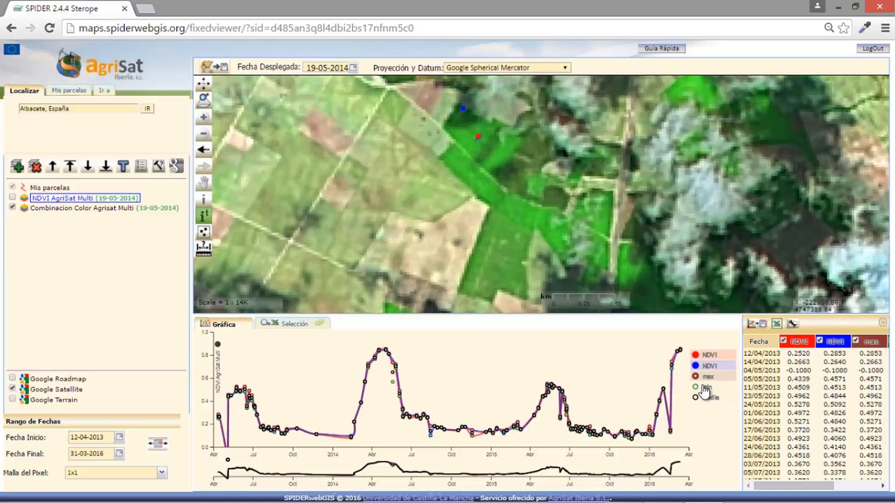
{"action": "left_click", "coordinate": [704, 387]}
{"action": "left_click", "coordinate": [701, 400]}
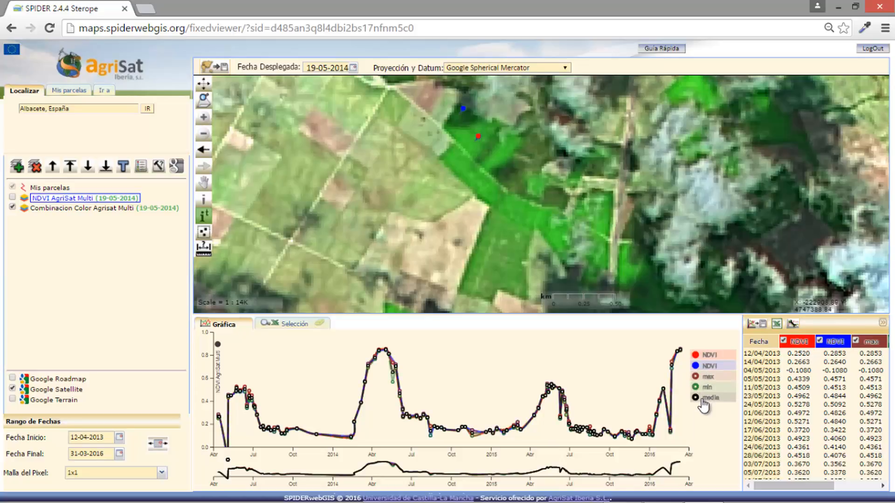
Hide the red and blue NDVI series and narrow the graph's range to about late January to mid-July 2014.
{"action": "left_click", "coordinate": [784, 342]}
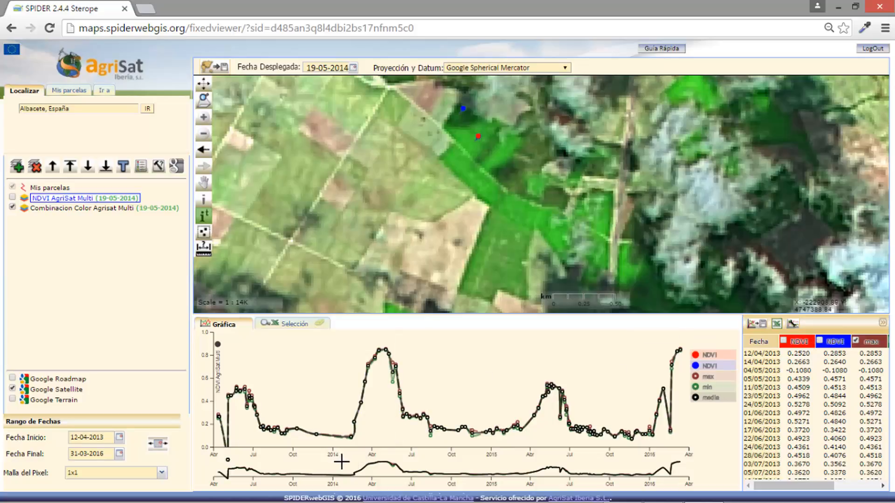
{"action": "left_click_drag", "start_coordinate": [344, 462], "coordinate": [418, 454]}
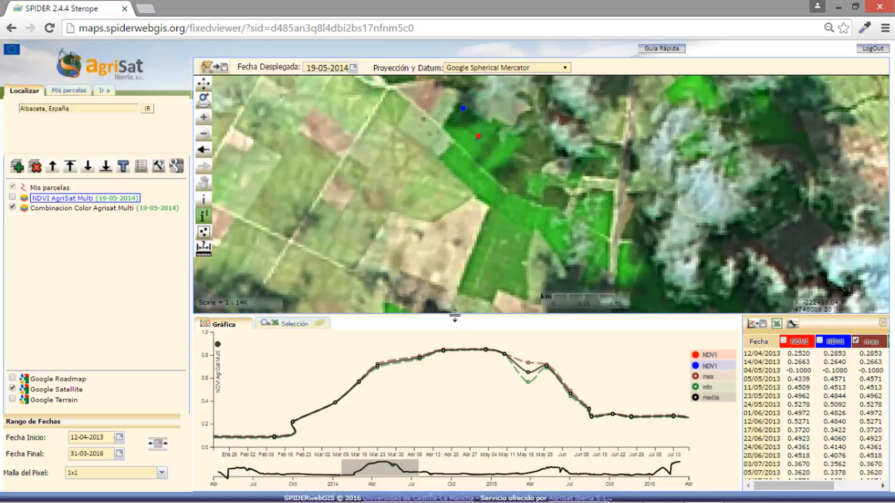
Enlarge the graph and table area slightly at the map's expense, and review the graph configuration without changing it.
{"action": "left_click_drag", "start_coordinate": [454, 316], "coordinate": [464, 251]}
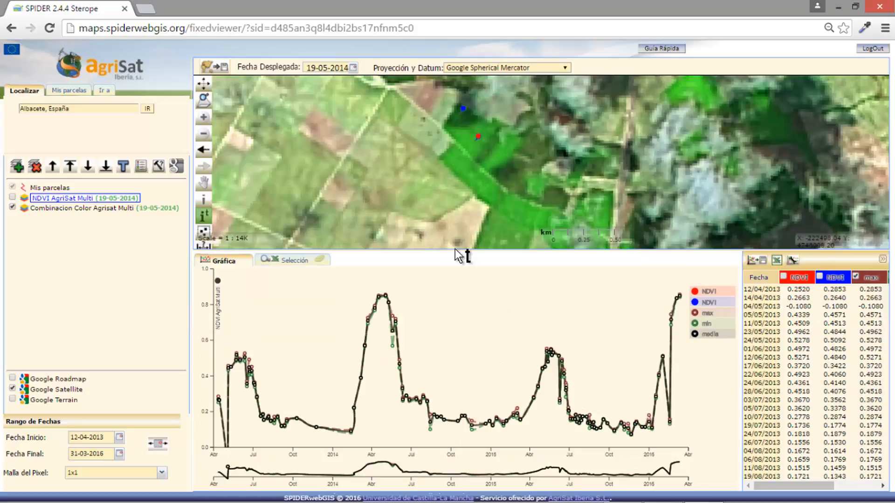
{"action": "left_click_drag", "start_coordinate": [454, 252], "coordinate": [455, 295]}
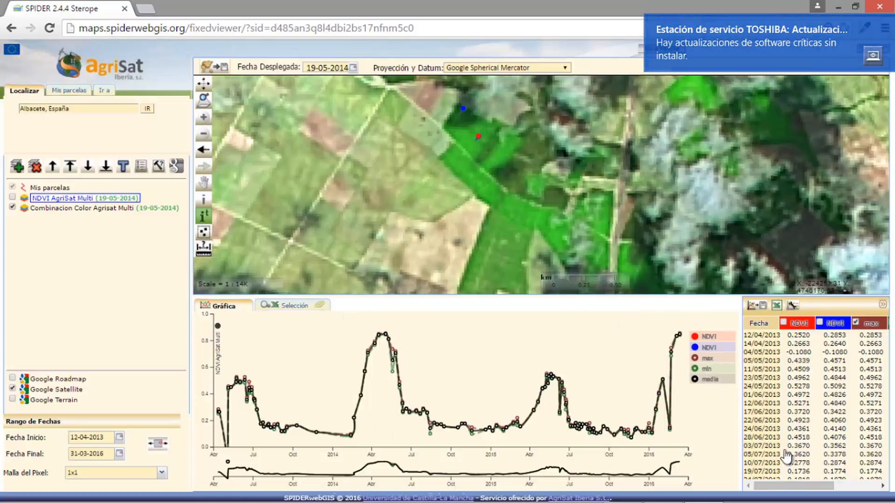
{"action": "left_click", "coordinate": [793, 307]}
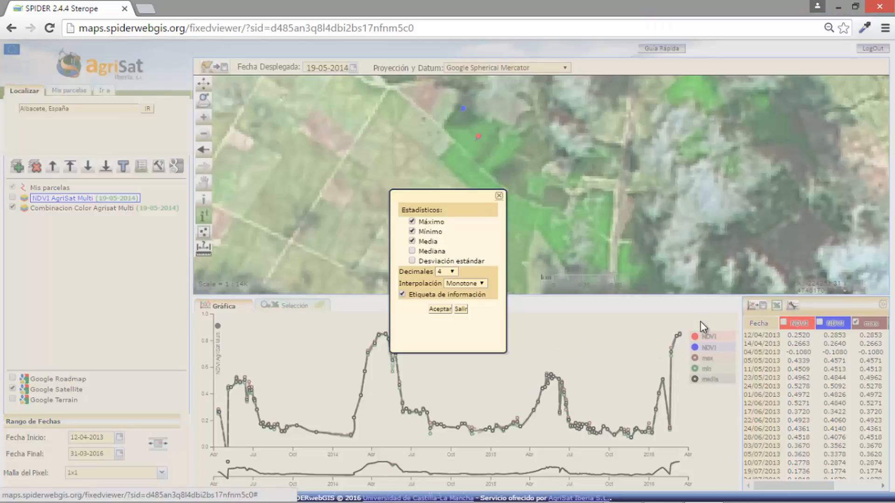
{"action": "left_click", "coordinate": [460, 309]}
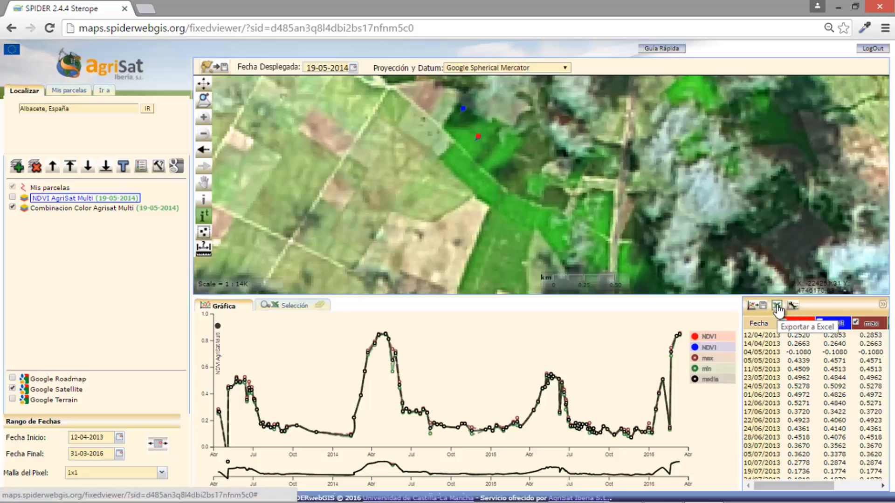
Export the graph table to Excel and open the downloaded Graphtable (4).xls in a maximized window despite the format warning.
{"action": "left_click", "coordinate": [777, 307]}
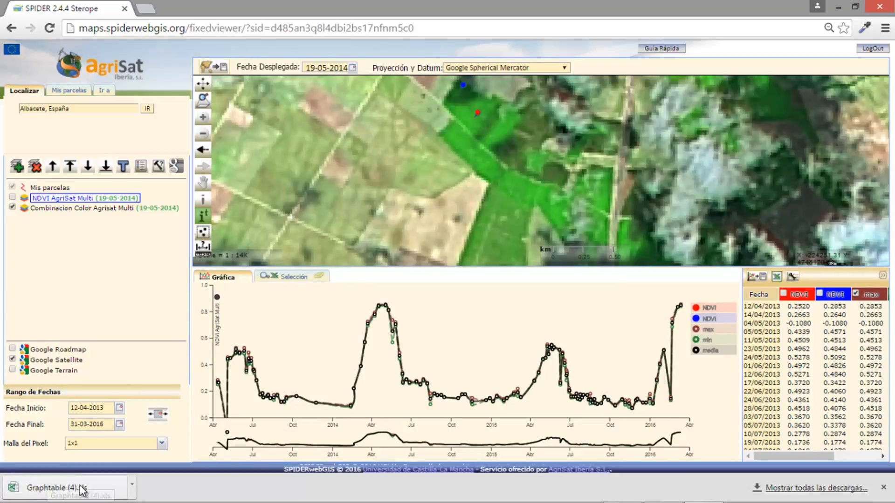
{"action": "left_click", "coordinate": [36, 494]}
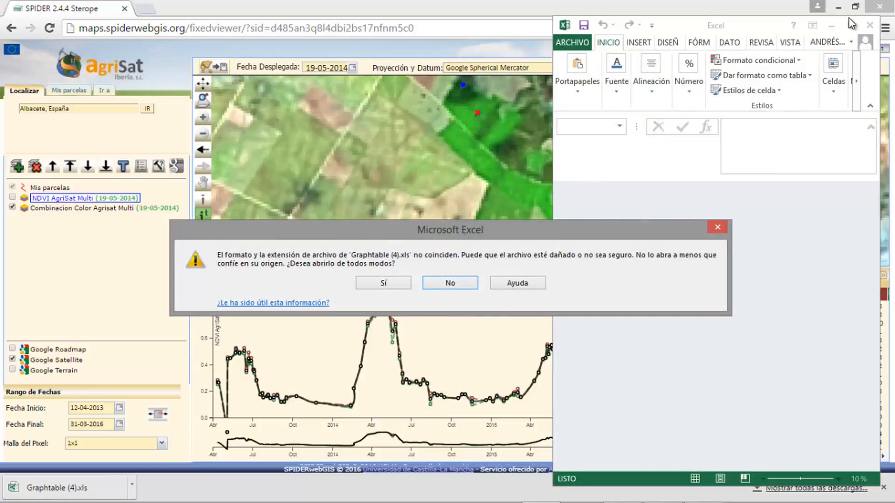
{"action": "left_click", "coordinate": [386, 284]}
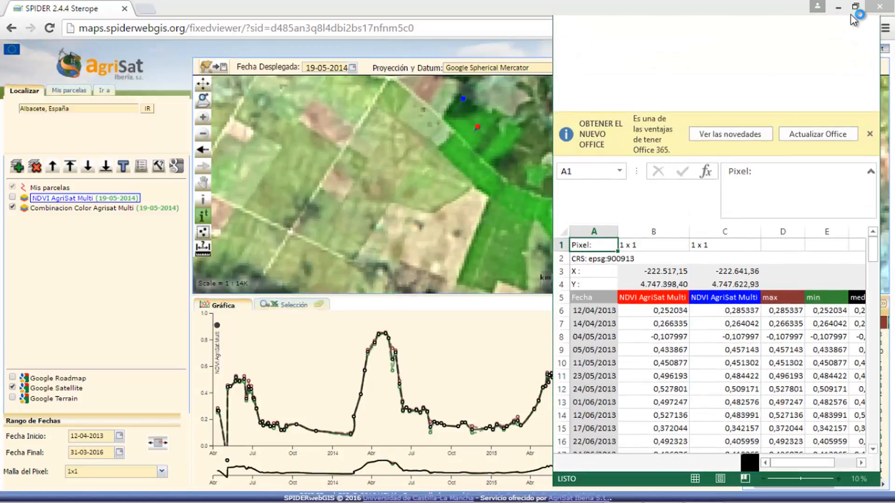
{"action": "left_click", "coordinate": [851, 26]}
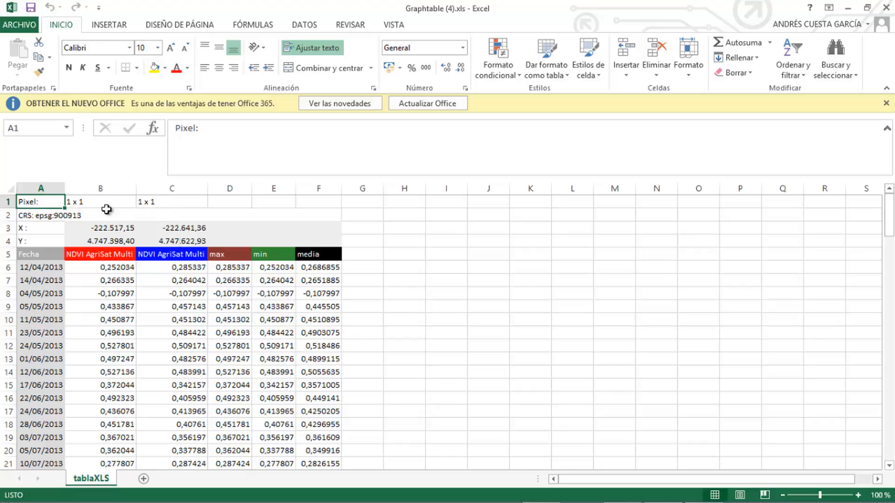
Examine the exported sheet's header: the coordinate reference system in row 2 and both points' X and Y coordinates.
{"action": "left_click", "coordinate": [36, 217]}
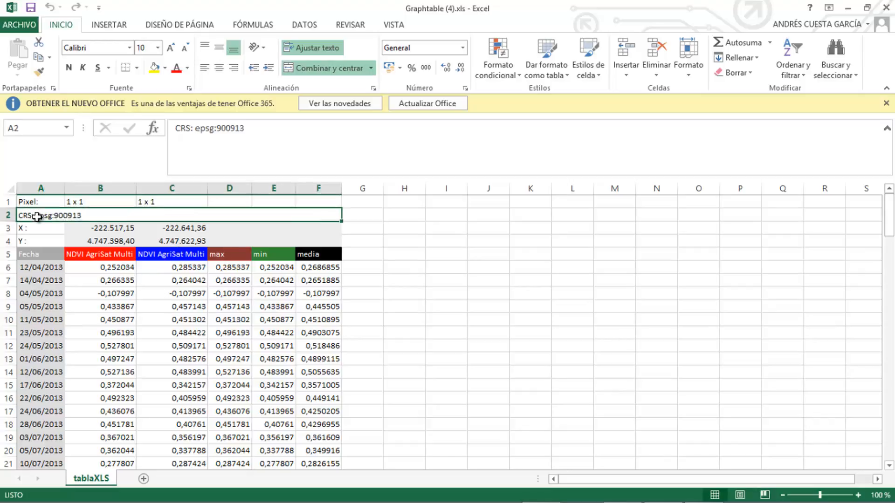
{"action": "left_click", "coordinate": [117, 242]}
{"action": "left_click", "coordinate": [102, 227]}
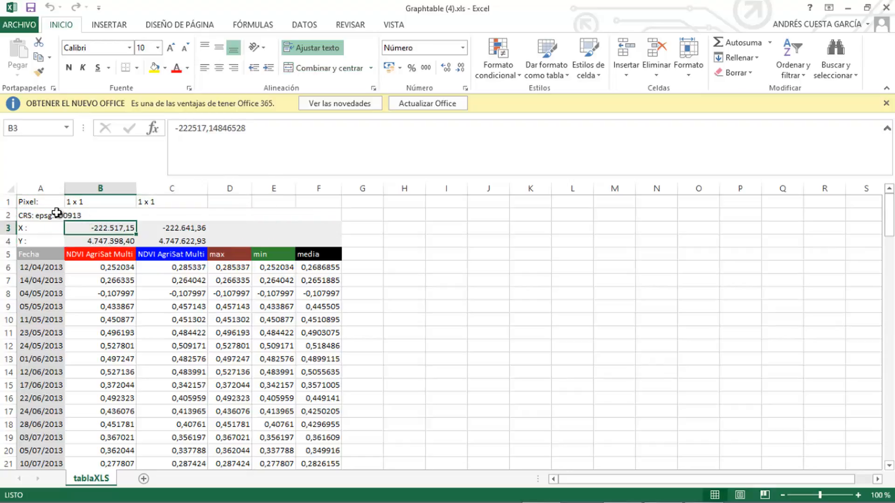
{"action": "left_click", "coordinate": [56, 213]}
{"action": "left_click", "coordinate": [174, 245]}
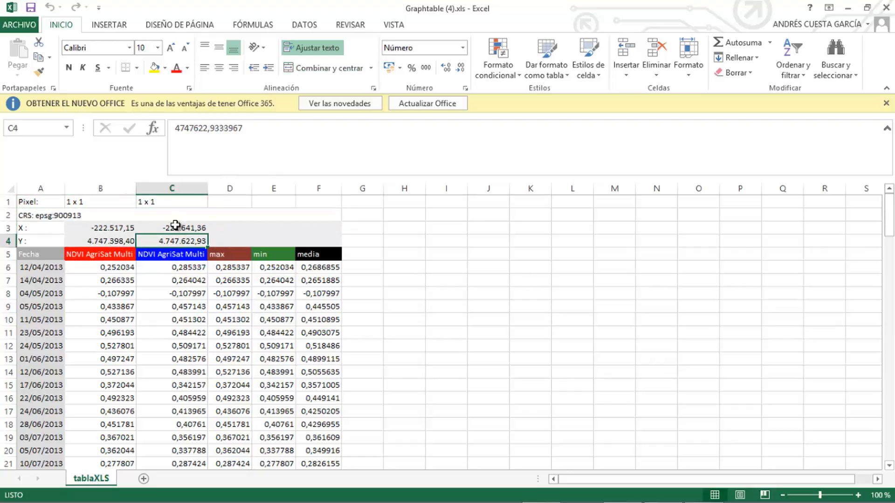
{"action": "left_click", "coordinate": [175, 225]}
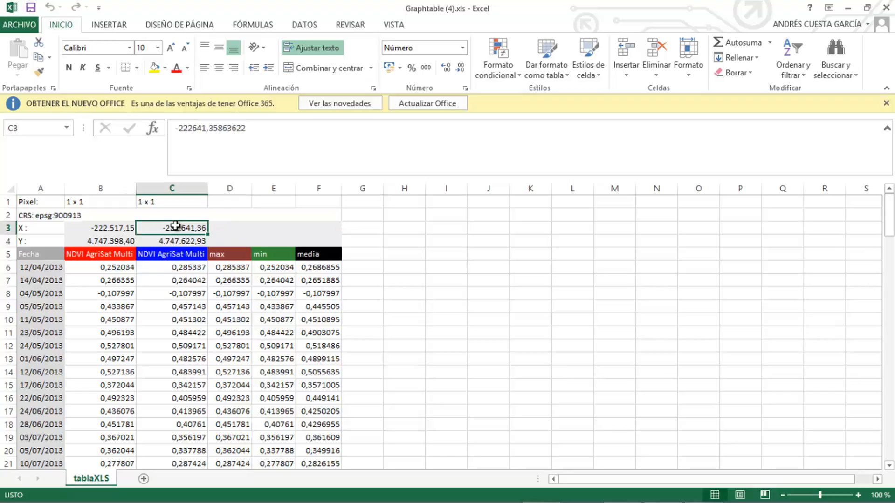
{"action": "left_click", "coordinate": [126, 240]}
{"action": "left_click", "coordinate": [114, 228]}
{"action": "left_click", "coordinate": [182, 227]}
{"action": "left_click", "coordinate": [185, 243]}
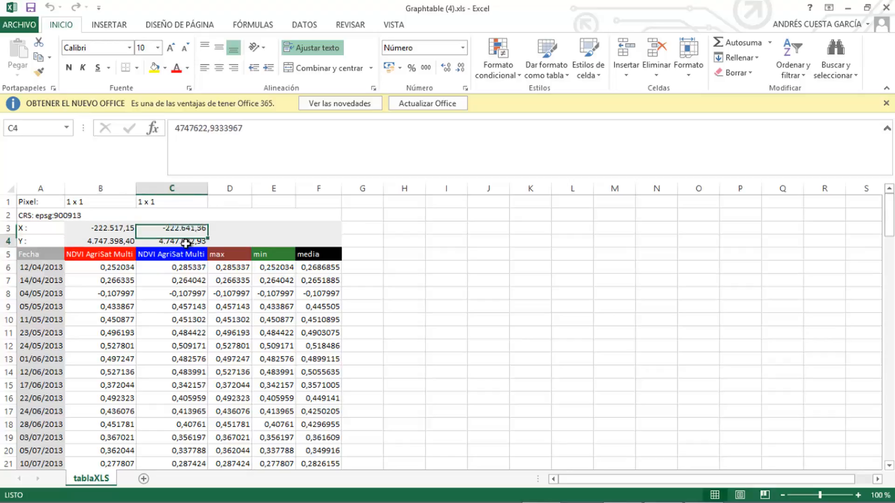
{"action": "left_click", "coordinate": [400, 311]}
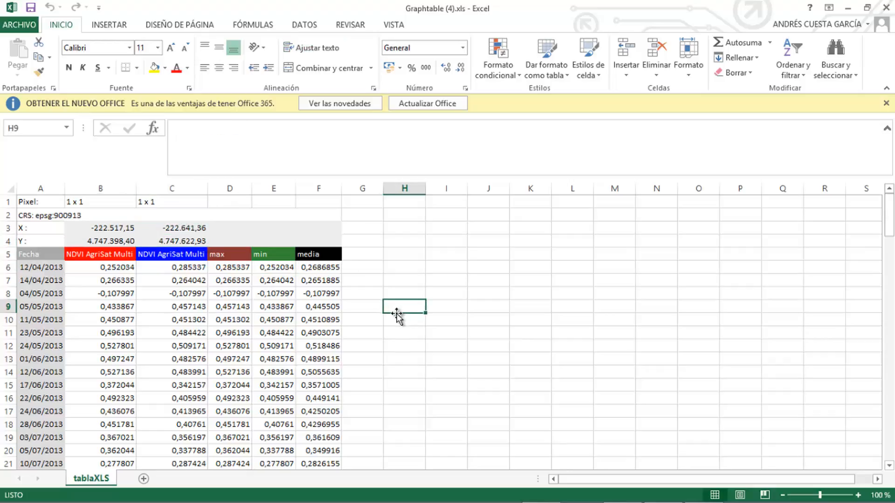
Examine the dated NDVI rows and the grey-shaded 19/05/2014 value in cell C44, and close the workbook.
{"action": "scroll", "coordinate": [397, 315], "scroll_direction": "down", "scroll_amount": 10}
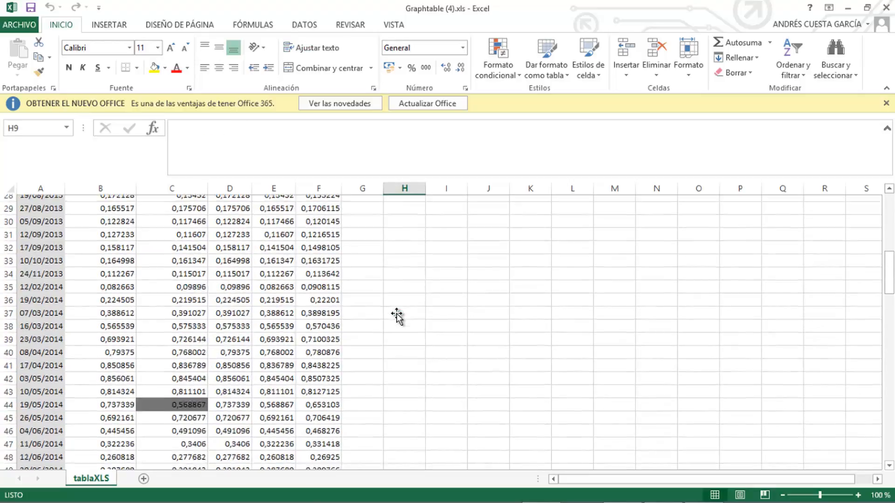
{"action": "scroll", "coordinate": [396, 315], "scroll_direction": "down", "scroll_amount": 2}
{"action": "scroll", "coordinate": [396, 315], "scroll_direction": "up", "scroll_amount": 1}
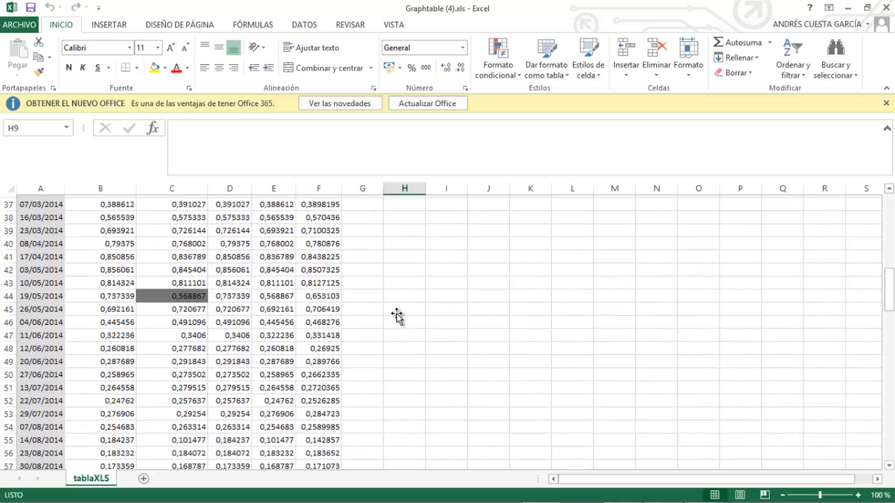
{"action": "left_click", "coordinate": [178, 333]}
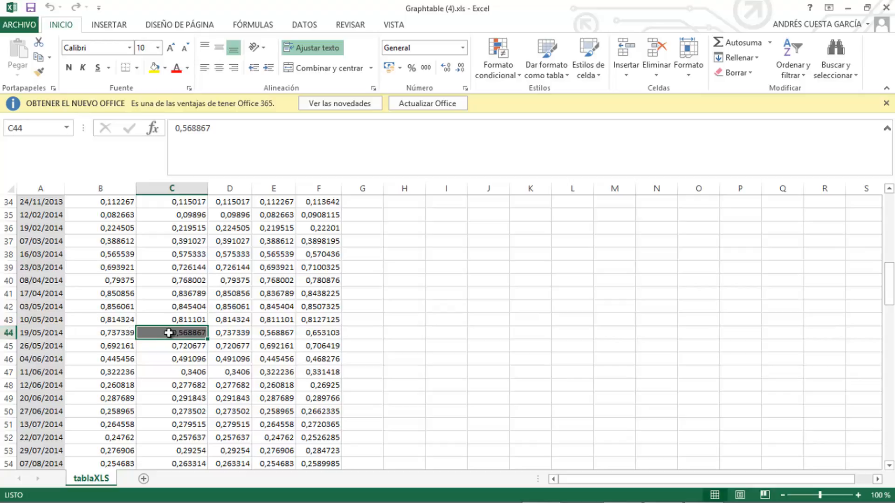
{"action": "scroll", "coordinate": [202, 343], "scroll_direction": "up", "scroll_amount": 12}
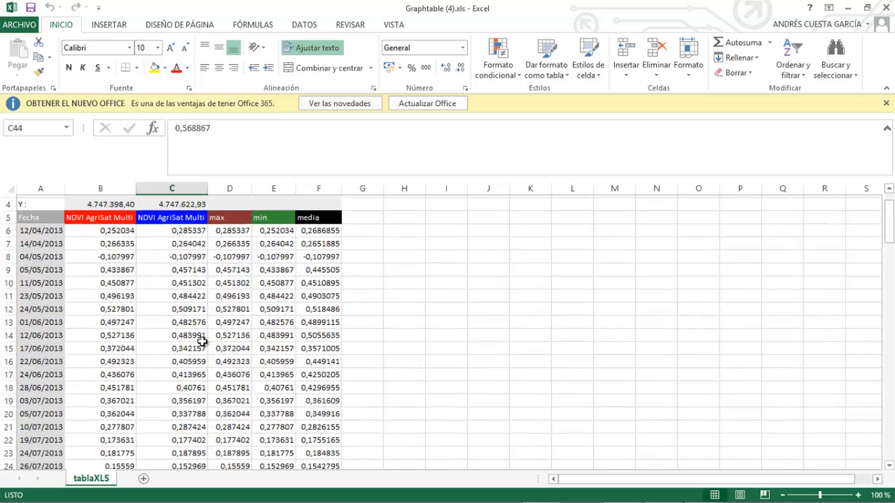
{"action": "scroll", "coordinate": [187, 278], "scroll_direction": "down", "scroll_amount": 3}
{"action": "scroll", "coordinate": [186, 278], "scroll_direction": "down", "scroll_amount": 8}
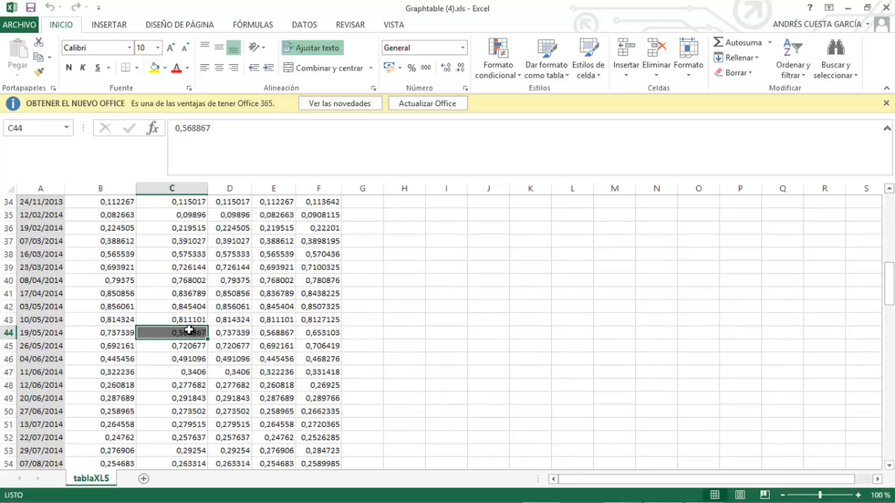
{"action": "scroll", "coordinate": [189, 337], "scroll_direction": "up", "scroll_amount": 11}
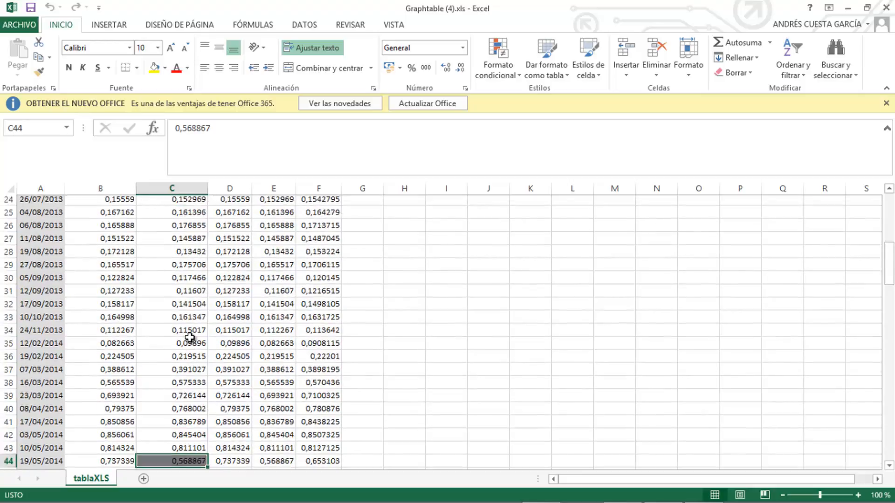
{"action": "scroll", "coordinate": [189, 336], "scroll_direction": "down", "scroll_amount": 9}
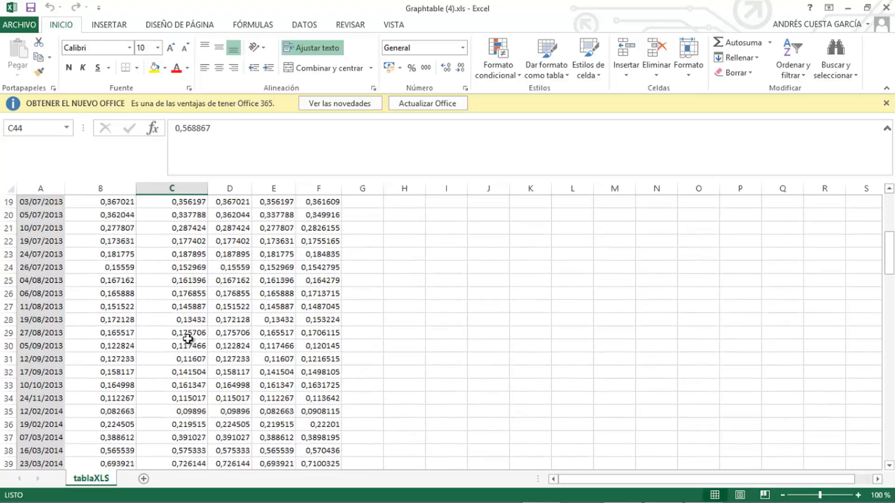
{"action": "scroll", "coordinate": [188, 339], "scroll_direction": "up", "scroll_amount": 9}
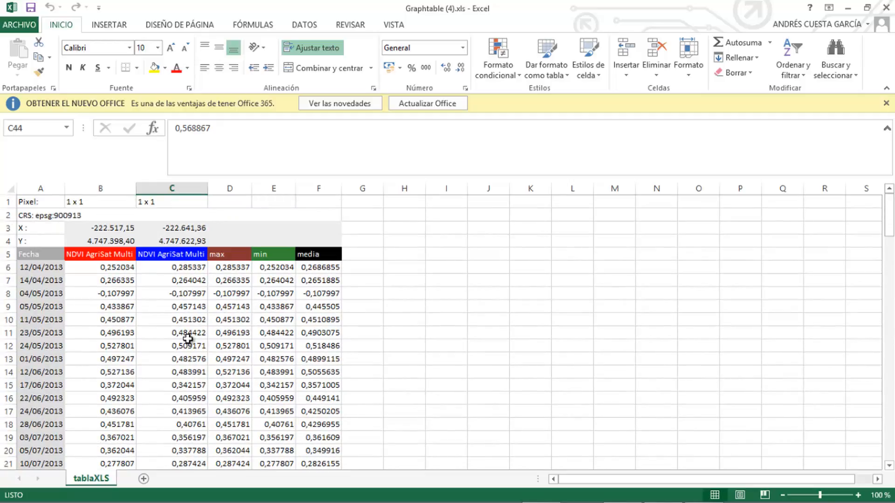
{"action": "scroll", "coordinate": [188, 339], "scroll_direction": "down", "scroll_amount": 12}
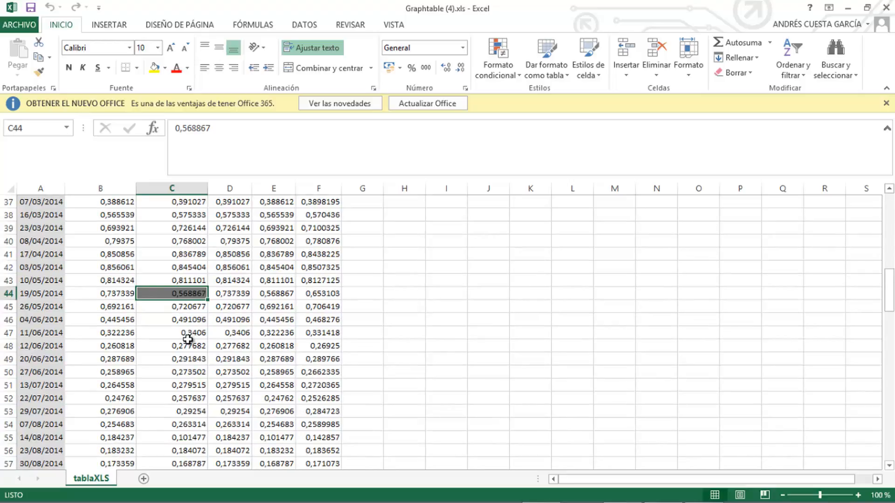
{"action": "scroll", "coordinate": [188, 335], "scroll_direction": "up", "scroll_amount": 5}
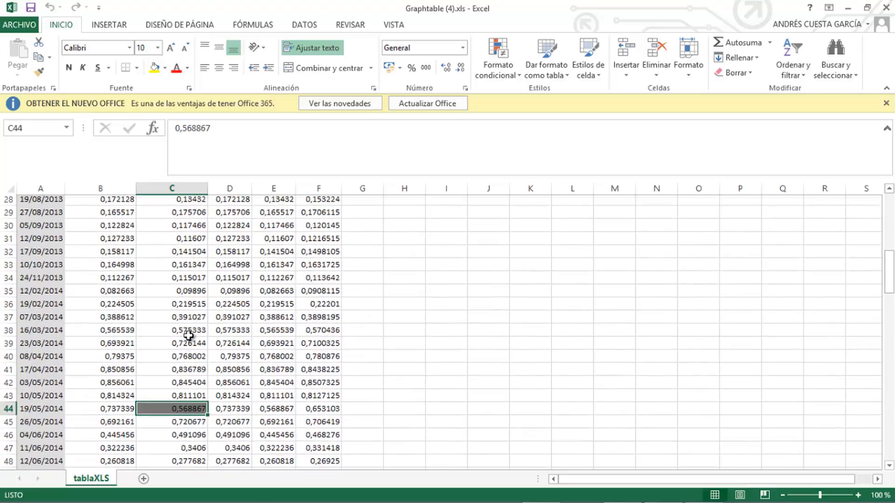
{"action": "scroll", "coordinate": [188, 334], "scroll_direction": "down", "scroll_amount": 3}
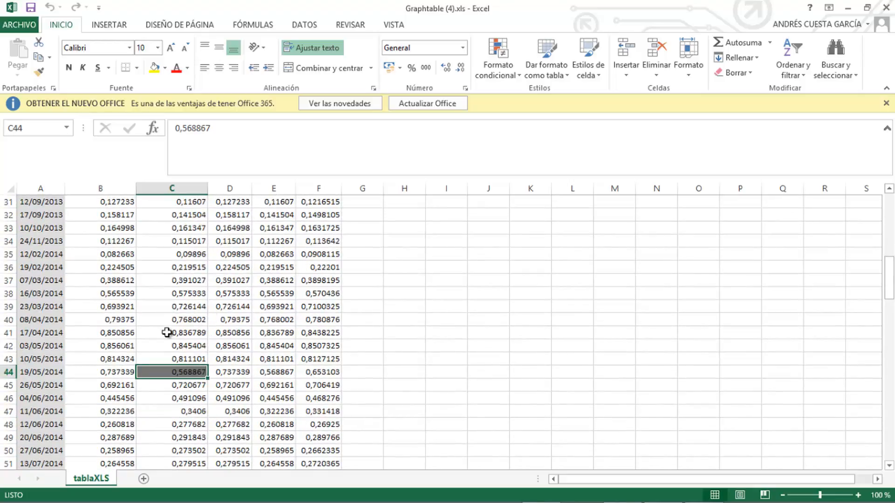
{"action": "scroll", "coordinate": [186, 328], "scroll_direction": "up", "scroll_amount": 4}
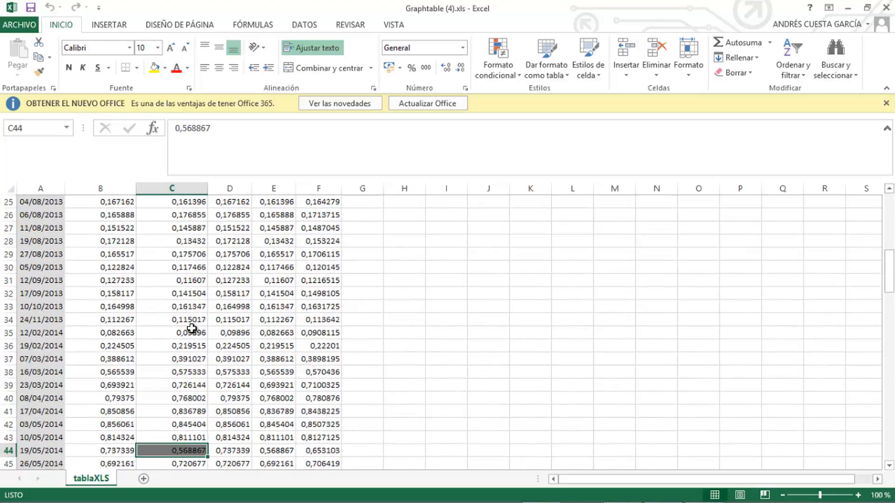
{"action": "scroll", "coordinate": [189, 331], "scroll_direction": "up", "scroll_amount": 6}
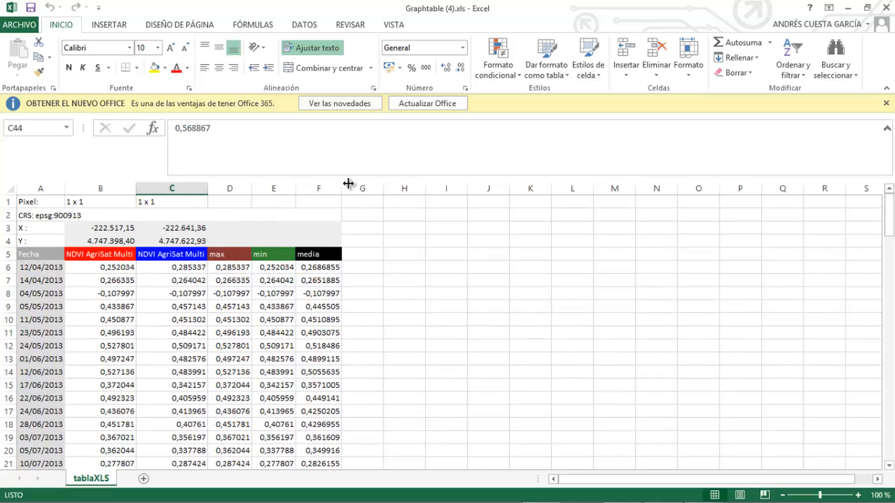
{"action": "left_click", "coordinate": [886, 10]}
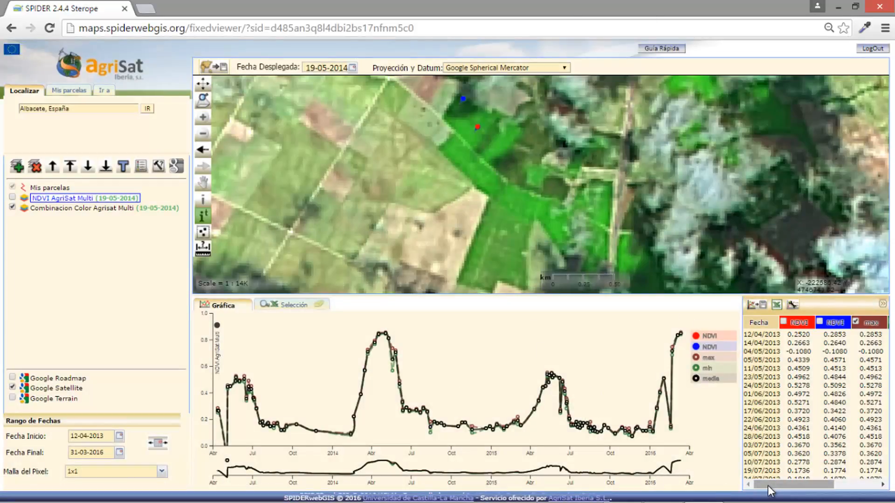
Remove the Máximo, Mínimo and Media statistics from the graph and table, and set the decimals to 2.
{"action": "left_click_drag", "start_coordinate": [776, 486], "coordinate": [820, 493]}
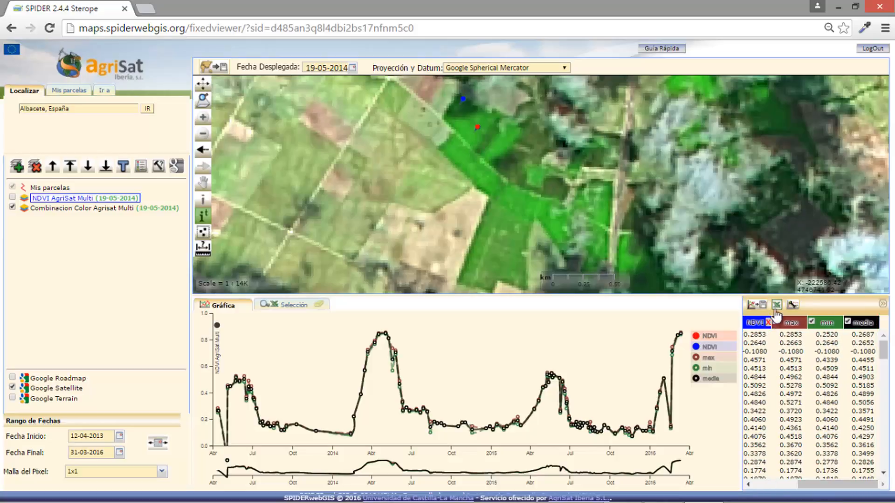
{"action": "left_click", "coordinate": [793, 307]}
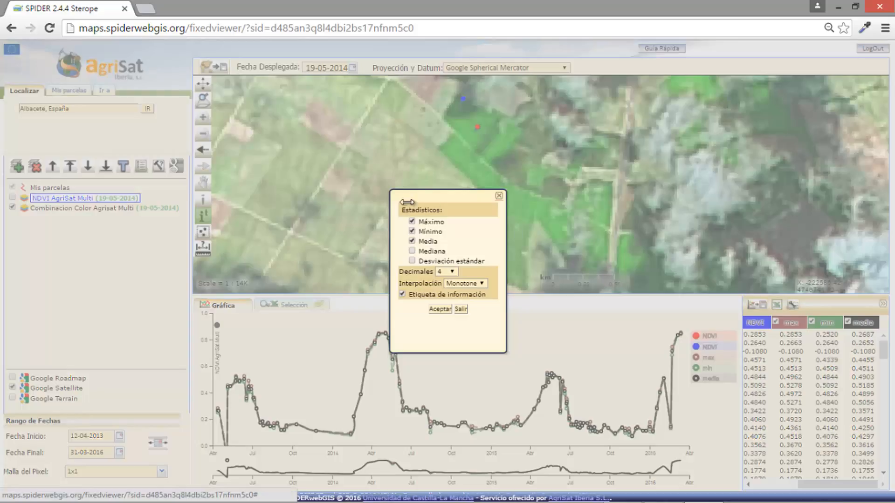
{"action": "left_click", "coordinate": [412, 222]}
{"action": "left_click", "coordinate": [412, 231]}
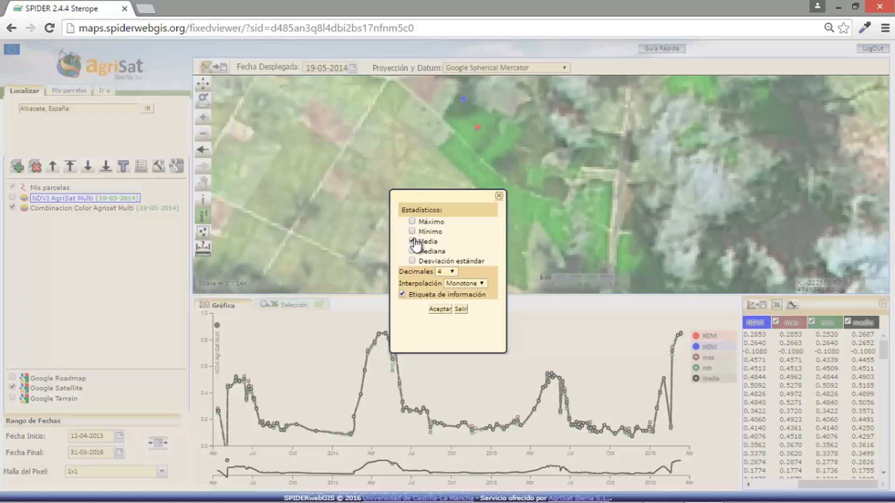
{"action": "left_click", "coordinate": [412, 240]}
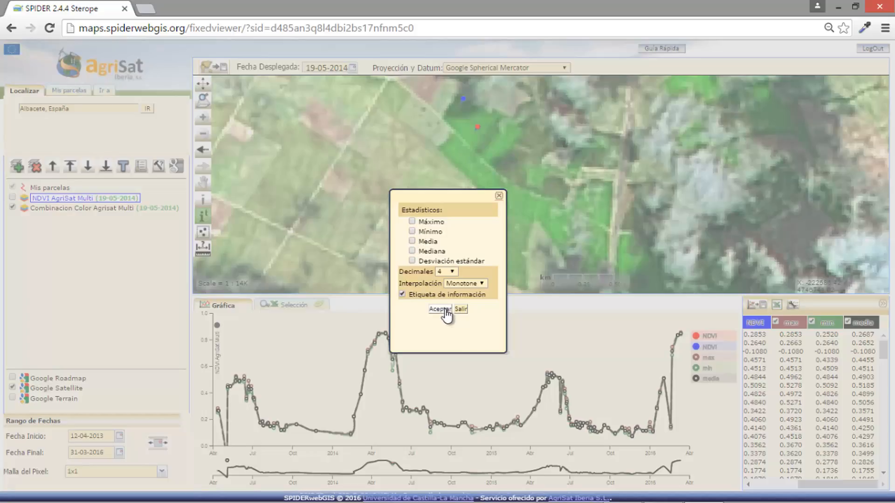
{"action": "left_click", "coordinate": [448, 272]}
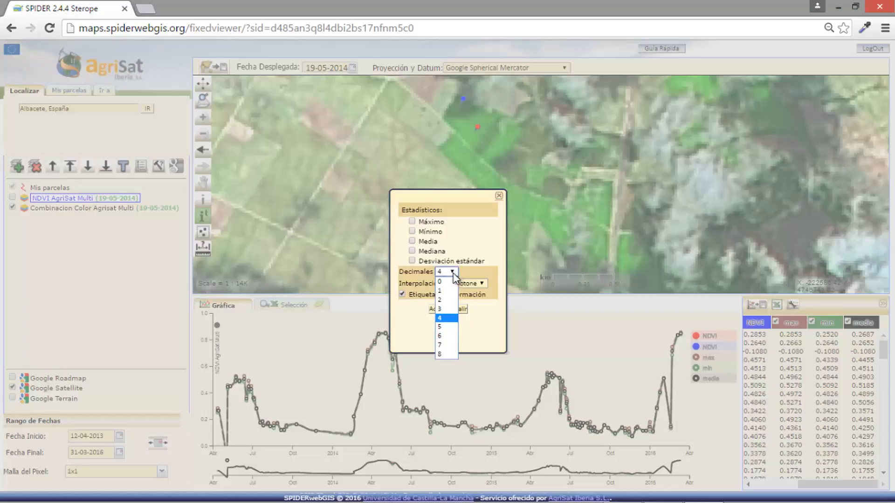
{"action": "left_click", "coordinate": [443, 299]}
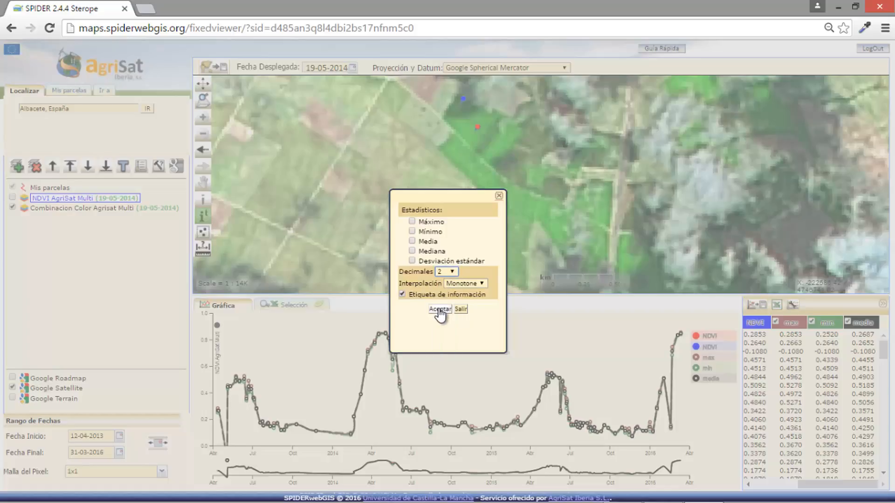
{"action": "left_click", "coordinate": [440, 309]}
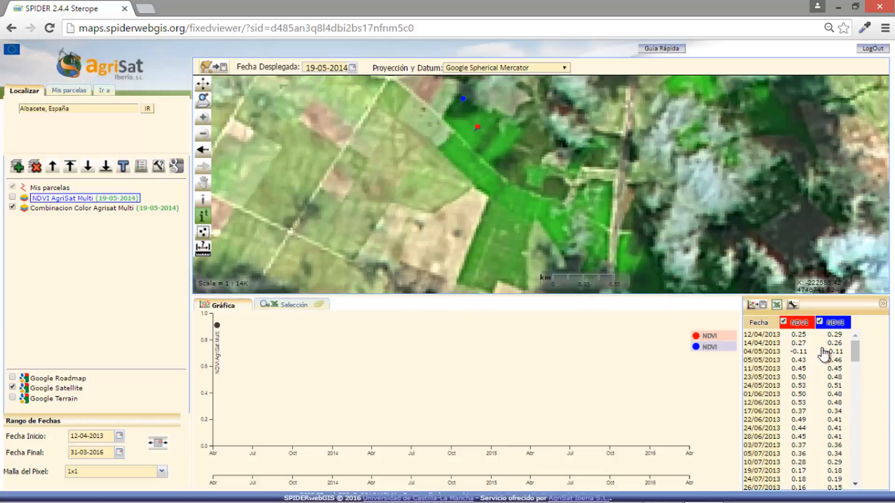
Draw the curves of both the red and blue NDVI series on the graph.
{"action": "left_click", "coordinate": [784, 322]}
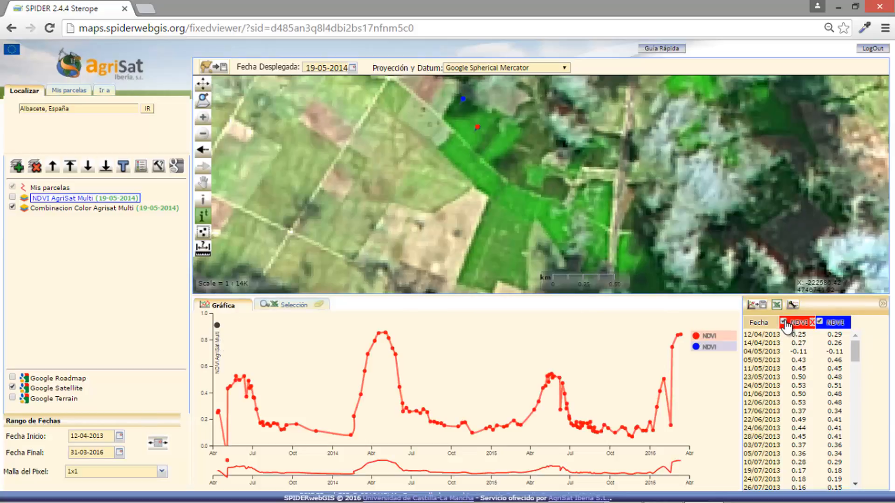
{"action": "left_click", "coordinate": [820, 322]}
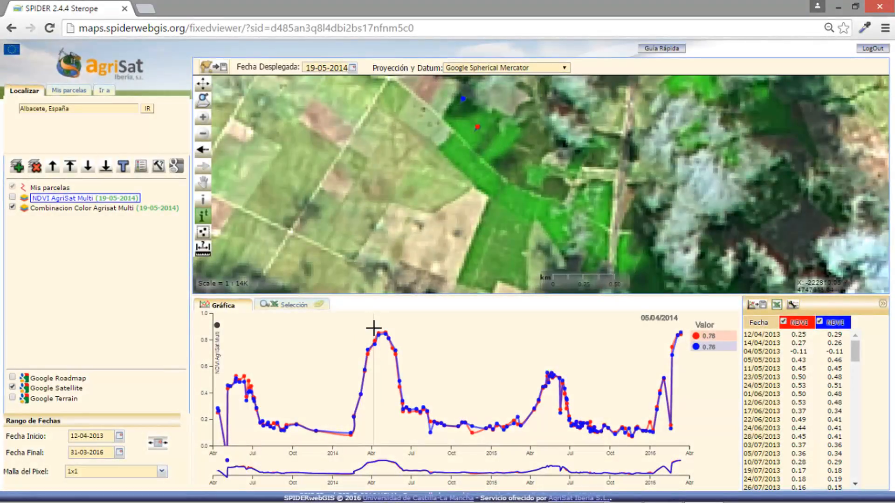
{"action": "mouse_move", "coordinate": [382, 340]}
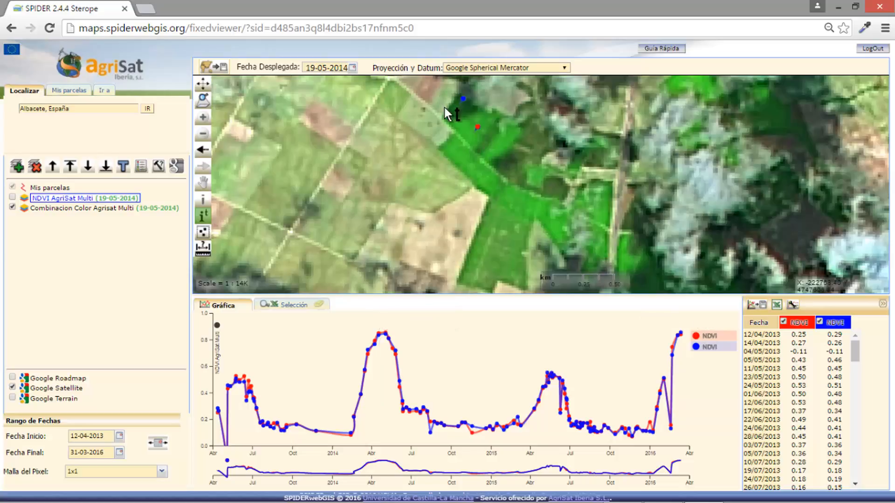
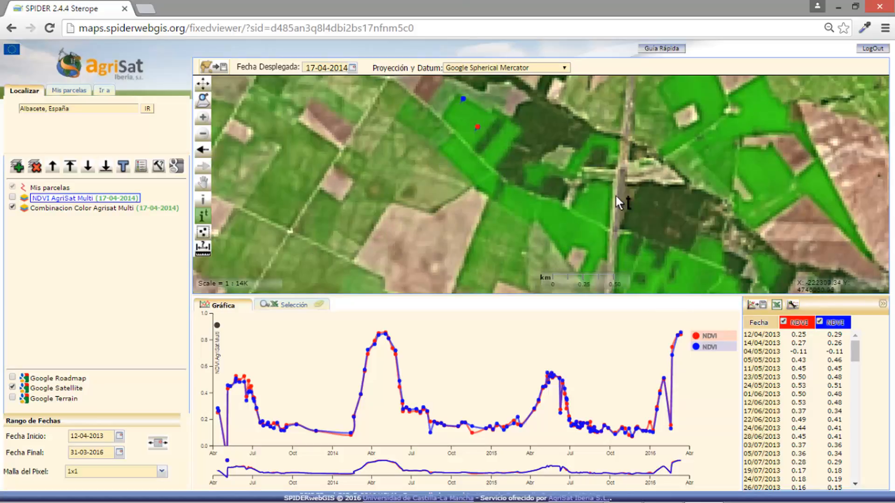
Compare the NDVI AgriSat Multi layer with the colour combination by switching NDVI on and off, leaving it displayed.
{"action": "left_click", "coordinate": [12, 207]}
{"action": "left_click", "coordinate": [12, 199]}
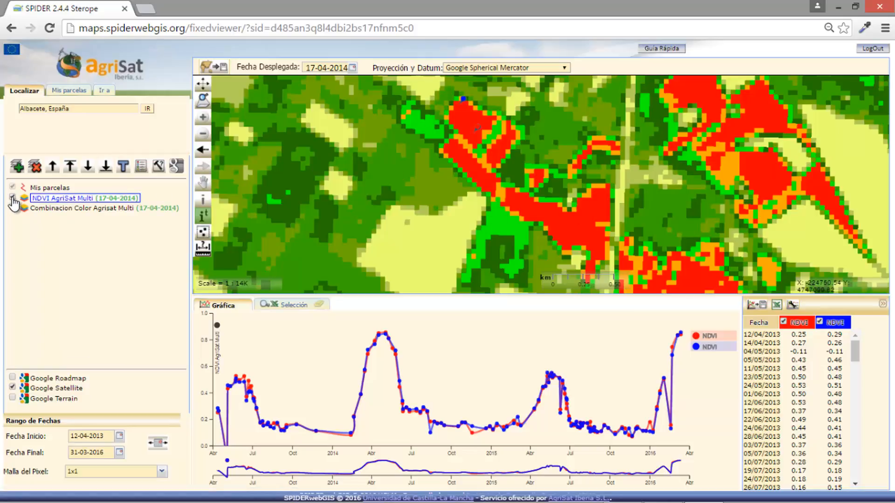
{"action": "left_click", "coordinate": [12, 199]}
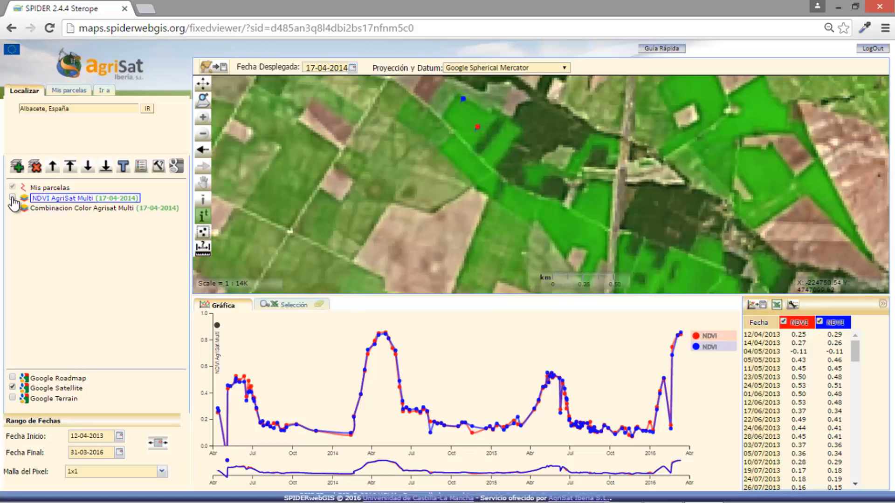
{"action": "left_click", "coordinate": [13, 200]}
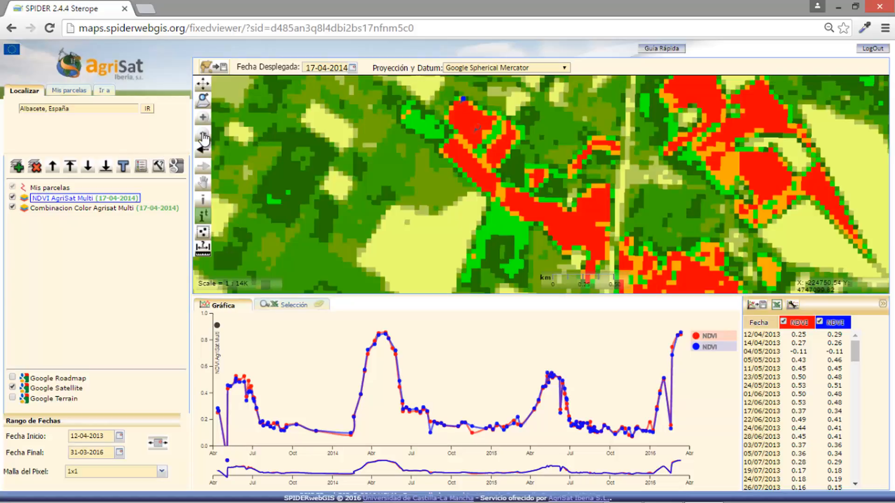
Zoom in on the parcel with the two query points and alternate NDVI with the colour combination there, leaving NDVI displayed.
{"action": "left_click", "coordinate": [203, 117]}
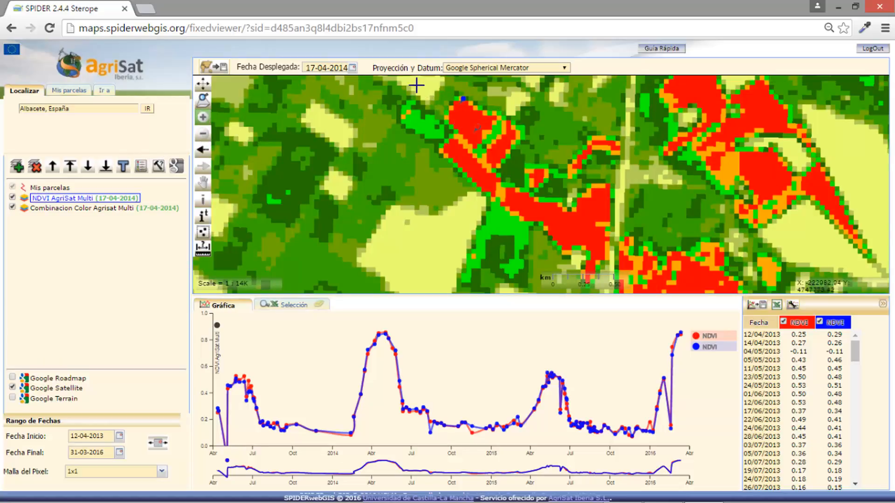
{"action": "left_click_drag", "start_coordinate": [417, 86], "coordinate": [574, 204]}
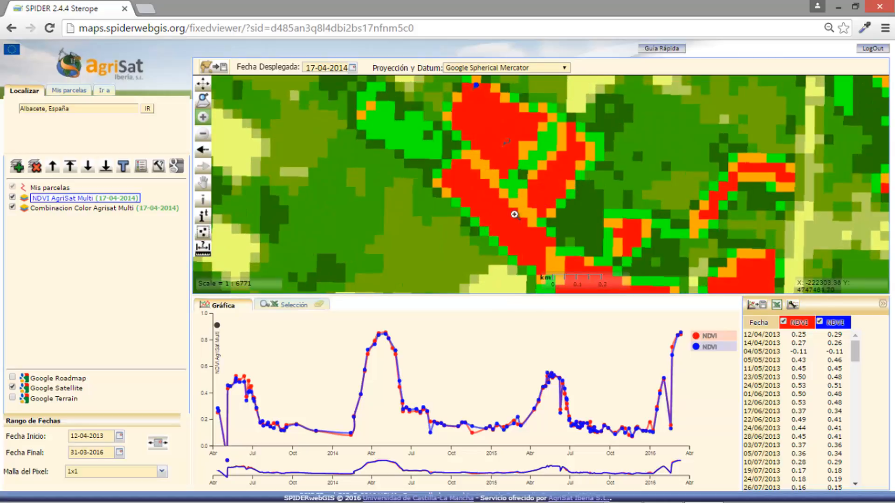
{"action": "left_click", "coordinate": [12, 198]}
{"action": "left_click", "coordinate": [13, 198]}
{"action": "left_click", "coordinate": [13, 197]}
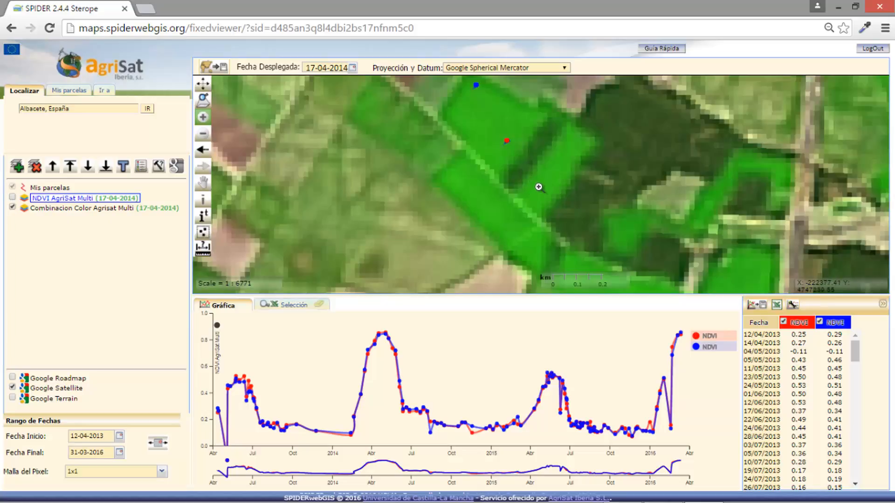
{"action": "left_click", "coordinate": [12, 198]}
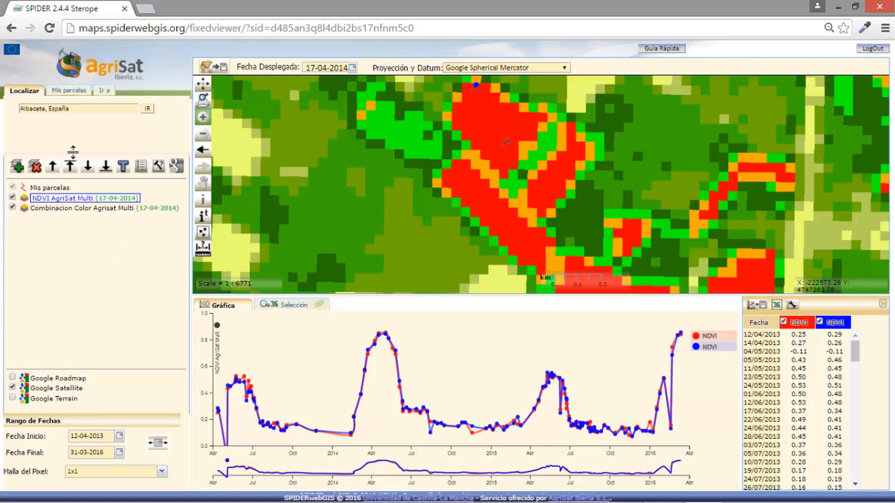
Show the legend of the NDVI AgriSat Multi layer, narrow its window and place it over the map's upper right corner.
{"action": "left_click", "coordinate": [140, 171]}
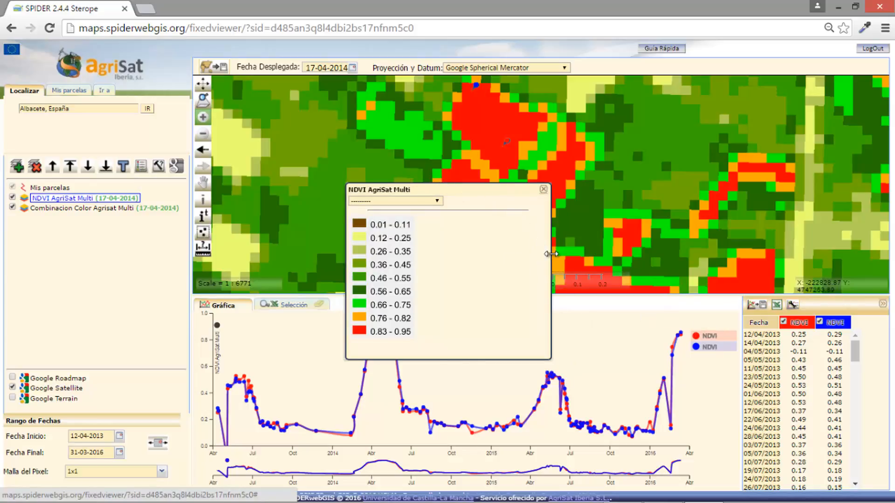
{"action": "left_click_drag", "start_coordinate": [551, 254], "coordinate": [454, 249]}
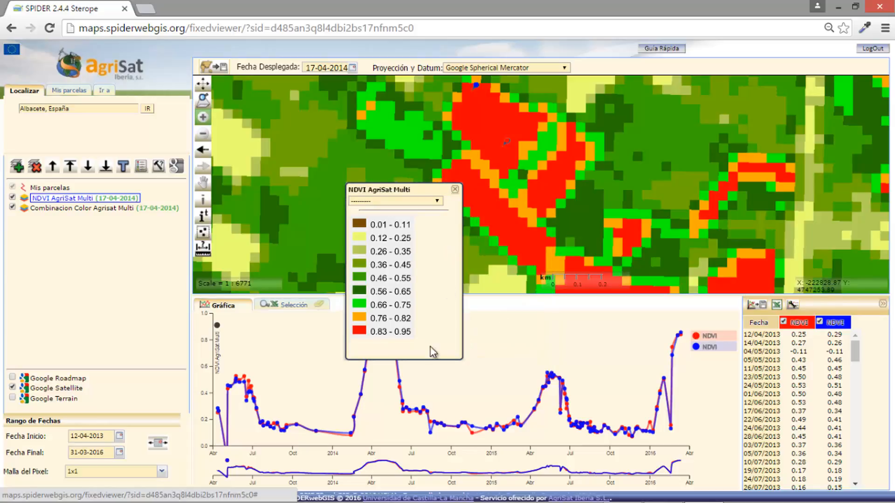
{"action": "left_click_drag", "start_coordinate": [419, 189], "coordinate": [827, 89]}
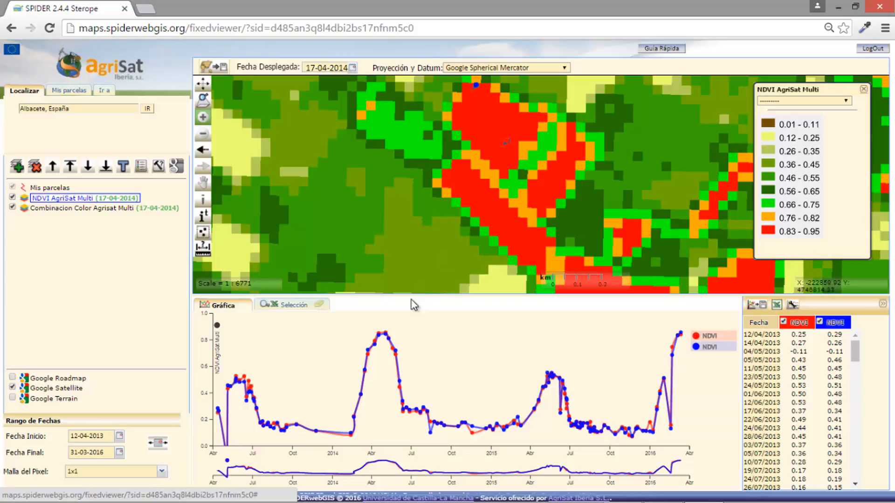
Hide the colour combination layer and try several transparencies for the NDVI layer over the Google satellite image, leaving it at 22.
{"action": "mouse_move", "coordinate": [379, 335]}
{"action": "left_click", "coordinate": [13, 208]}
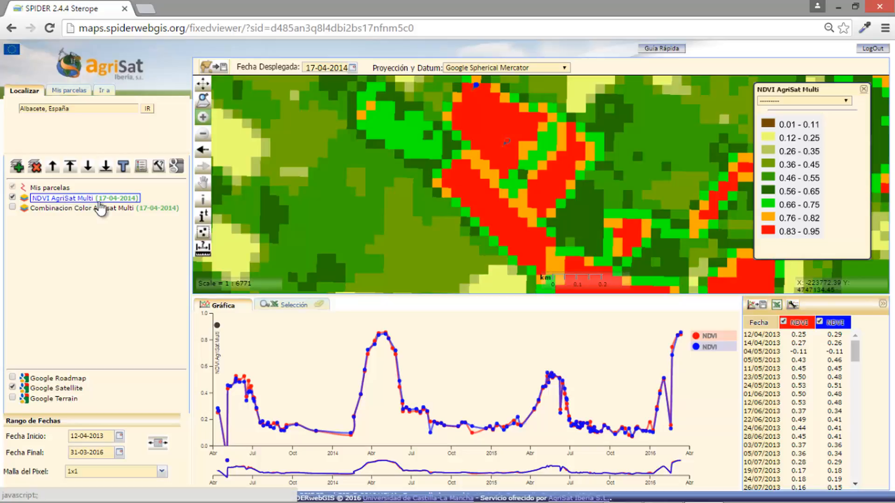
{"action": "left_click", "coordinate": [124, 171]}
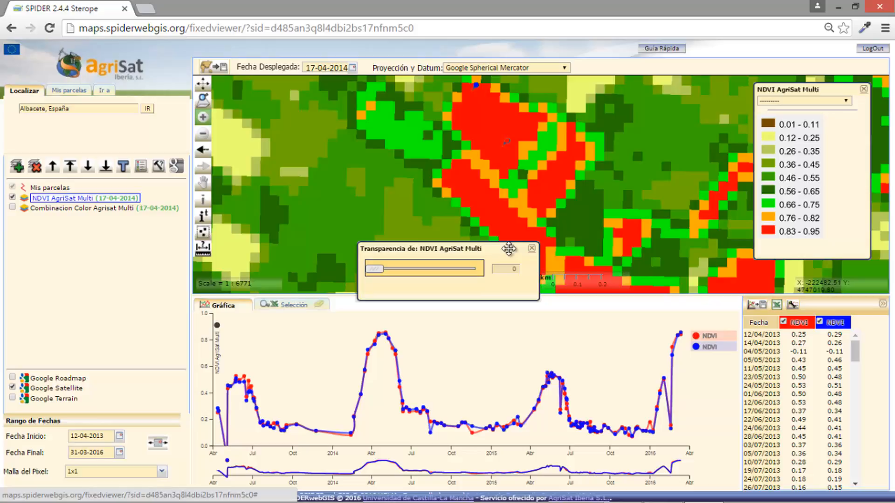
{"action": "left_click_drag", "start_coordinate": [509, 248], "coordinate": [159, 264]}
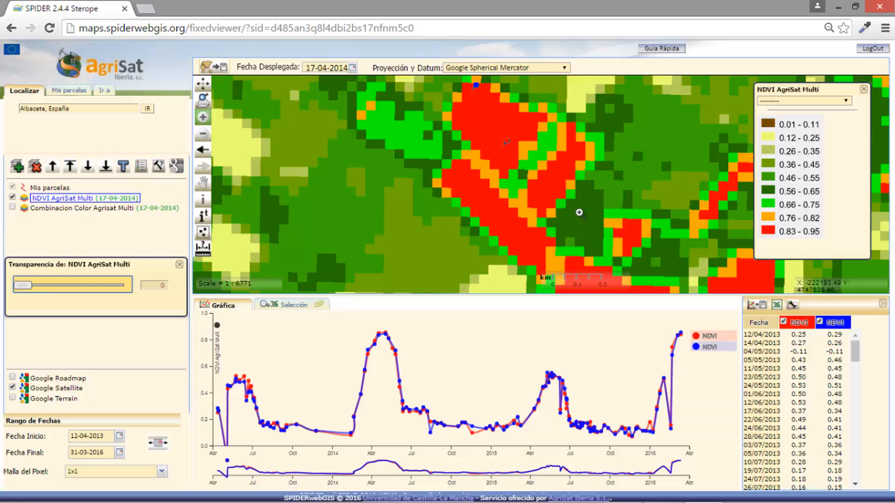
{"action": "left_click_drag", "start_coordinate": [26, 288], "coordinate": [52, 284]}
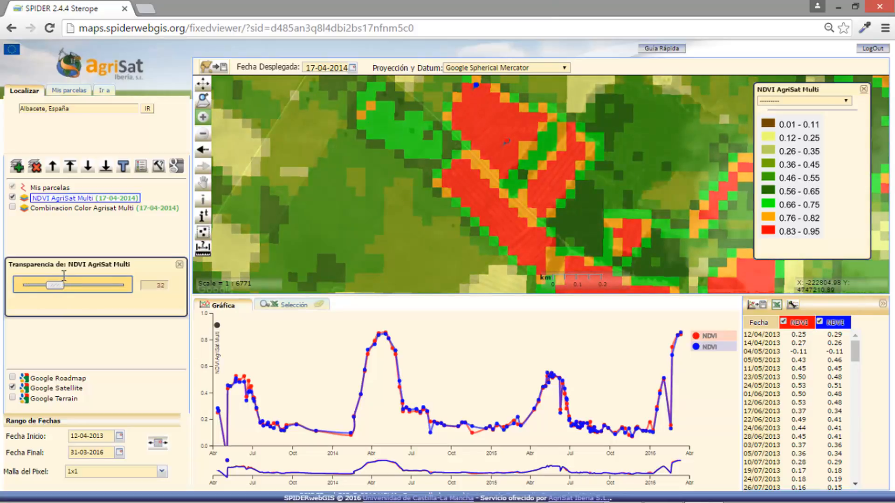
{"action": "left_click_drag", "start_coordinate": [72, 283], "coordinate": [76, 285]}
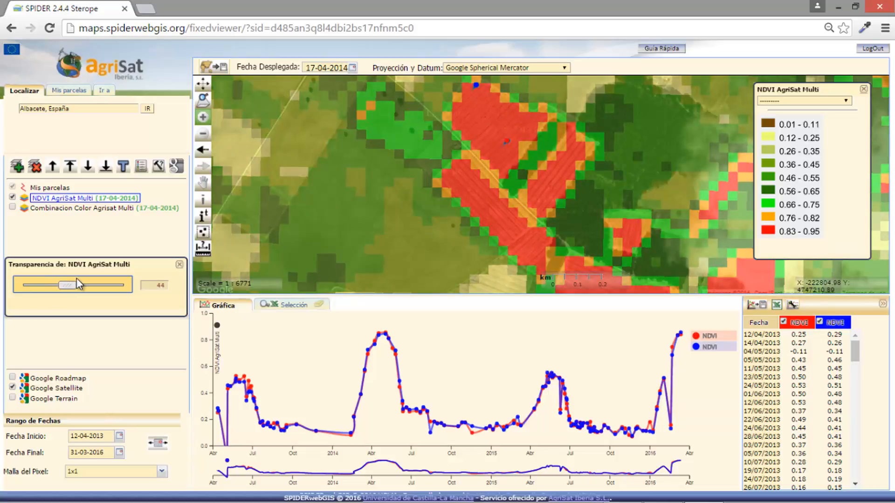
{"action": "mouse_move", "coordinate": [76, 279]}
{"action": "left_mouse_down"}
{"action": "mouse_move", "coordinate": [85, 283]}
{"action": "mouse_move", "coordinate": [78, 287]}
{"action": "left_mouse_up"}
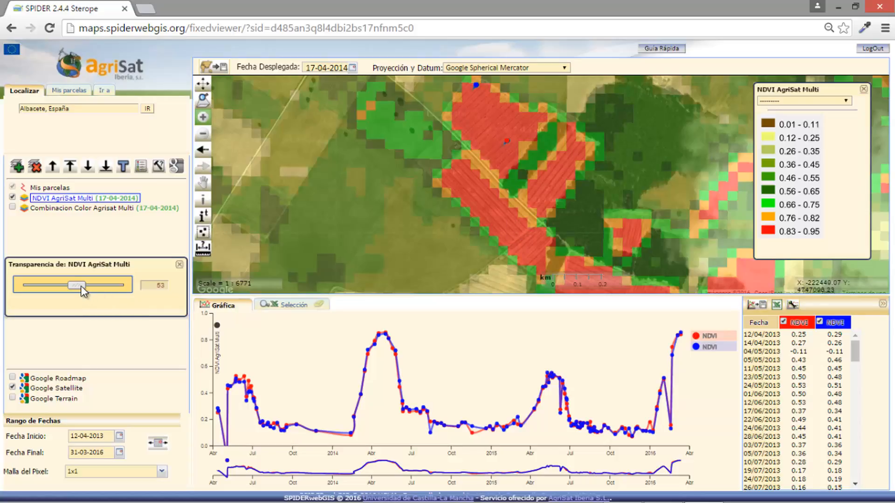
{"action": "left_click_drag", "start_coordinate": [83, 292], "coordinate": [52, 292]}
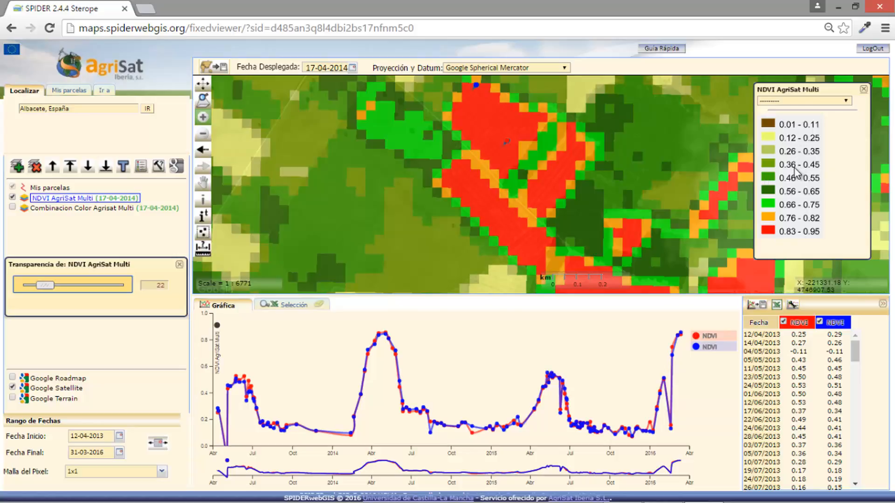
Apply the AgriSat Leyenda Nueva legend to the NDVI layer on the map and lengthen the legend window to show every class.
{"action": "left_click", "coordinate": [846, 102]}
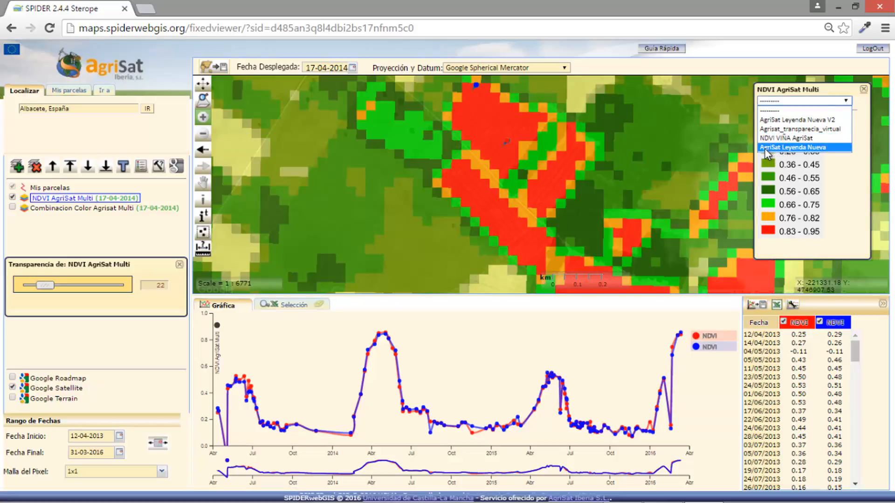
{"action": "left_click", "coordinate": [809, 148]}
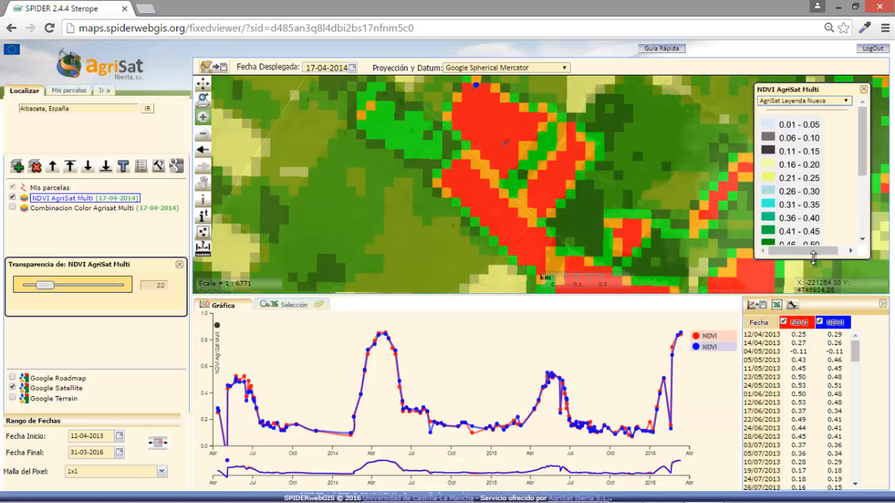
{"action": "left_click_drag", "start_coordinate": [813, 257], "coordinate": [791, 433]}
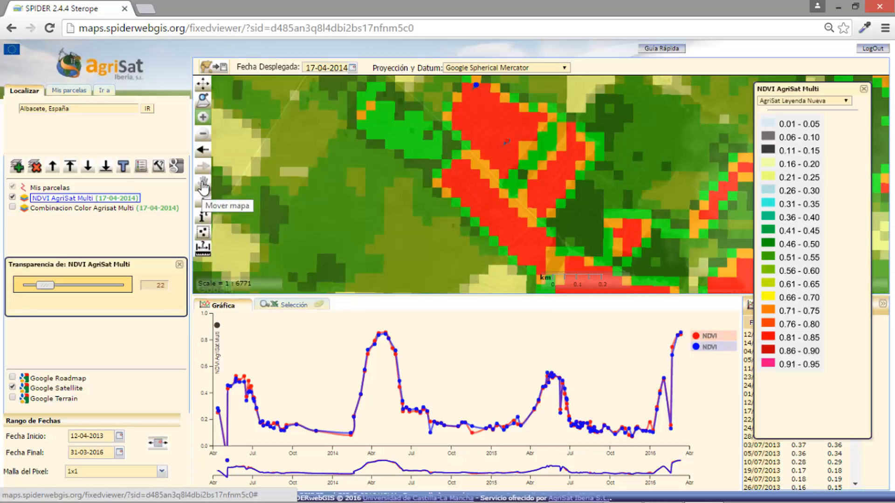
{"action": "left_click", "coordinate": [203, 186]}
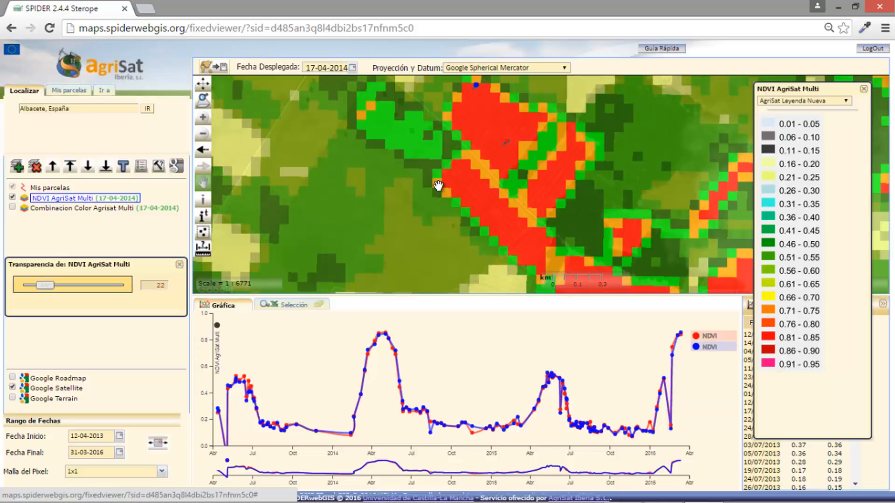
{"action": "left_click_drag", "start_coordinate": [438, 185], "coordinate": [381, 208]}
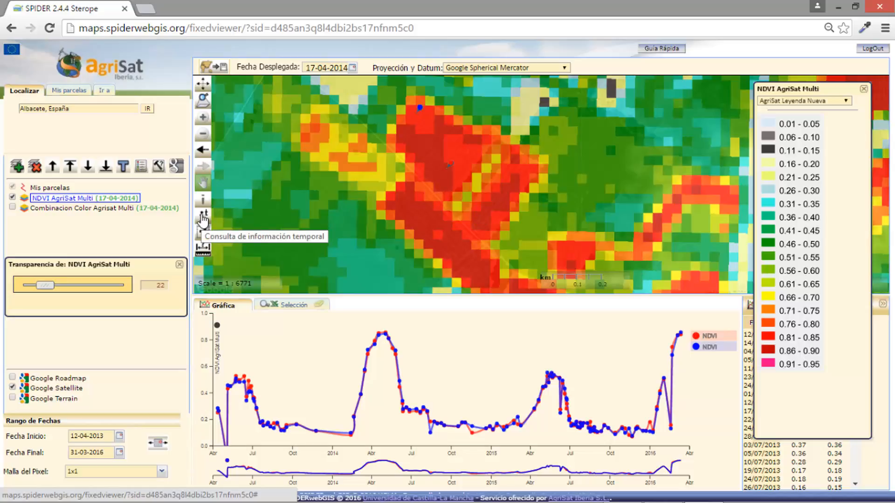
Add the NDVI time series of a third point in the same parcel and limit the graph to about January to October 2014.
{"action": "left_click", "coordinate": [203, 217]}
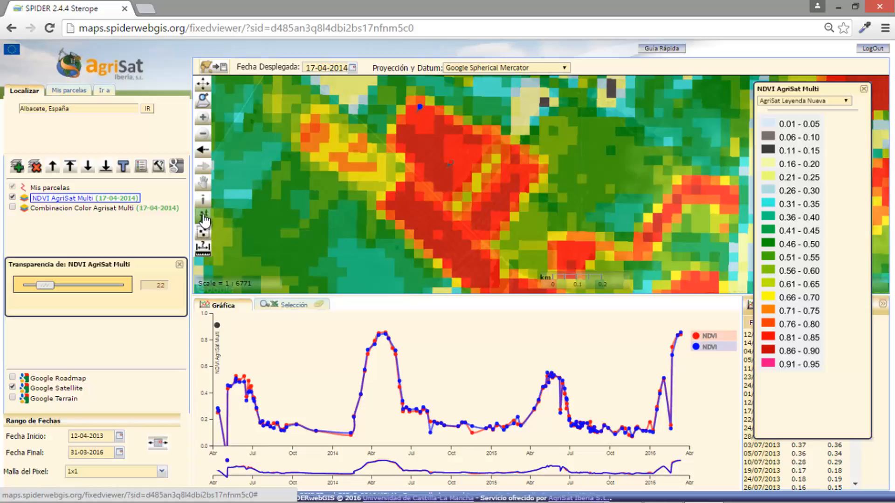
{"action": "left_click", "coordinate": [460, 159]}
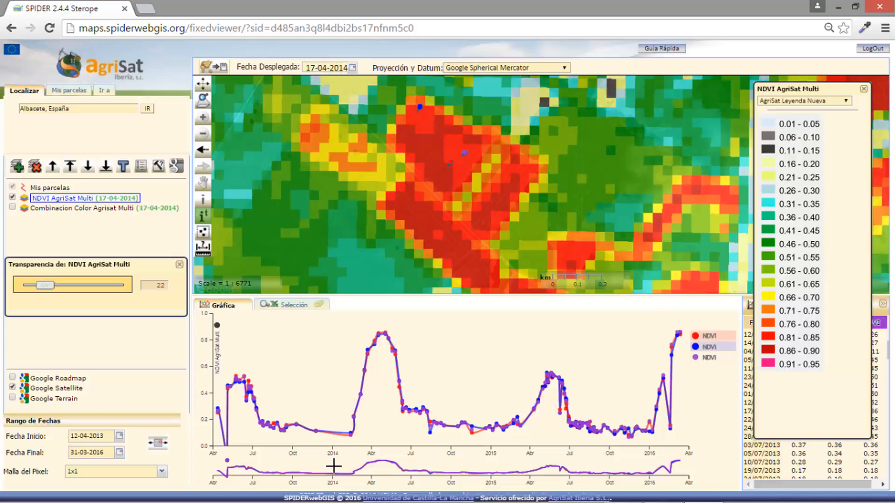
{"action": "left_click_drag", "start_coordinate": [334, 462], "coordinate": [453, 467]}
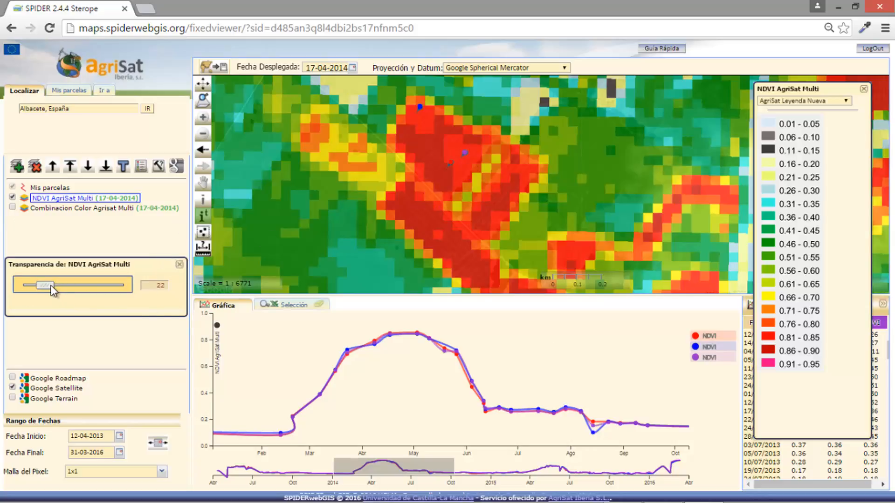
Show the colour combination layer again, try NDVI transparencies of 54, 21 and 30, reset to 0 and close the transparency window.
{"action": "left_click_drag", "start_coordinate": [52, 285], "coordinate": [79, 287]}
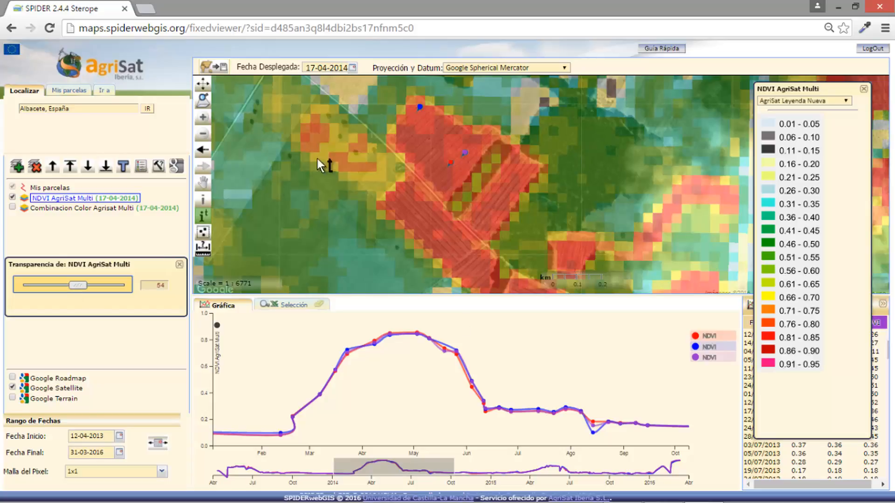
{"action": "left_click", "coordinate": [12, 209]}
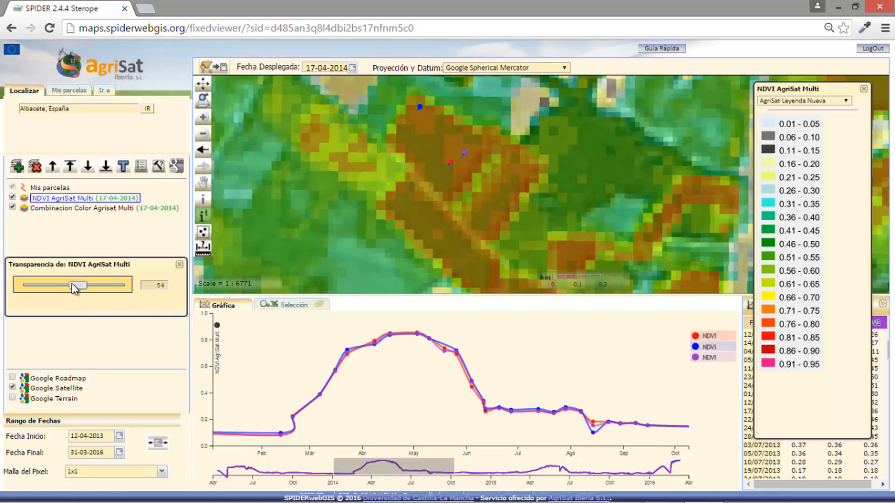
{"action": "left_click_drag", "start_coordinate": [75, 289], "coordinate": [39, 290]}
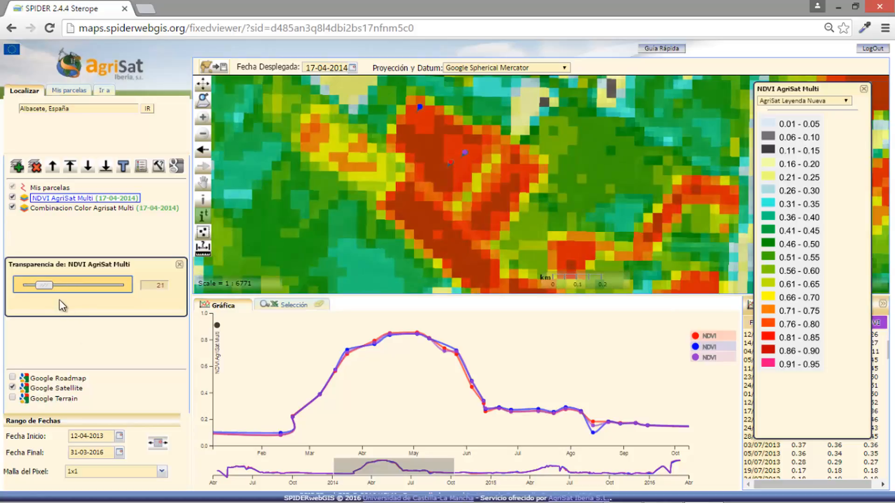
{"action": "mouse_move", "coordinate": [44, 286]}
{"action": "left_mouse_down"}
{"action": "mouse_move", "coordinate": [73, 287]}
{"action": "mouse_move", "coordinate": [56, 290]}
{"action": "left_mouse_up"}
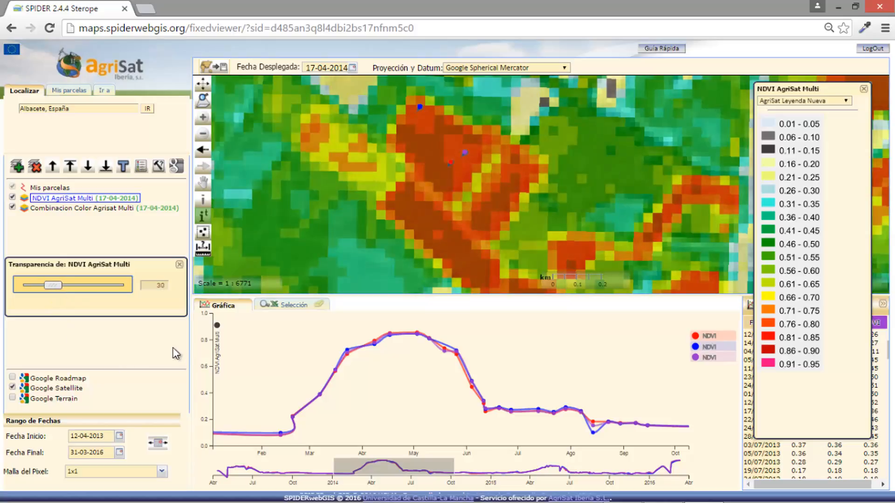
{"action": "left_click", "coordinate": [179, 266]}
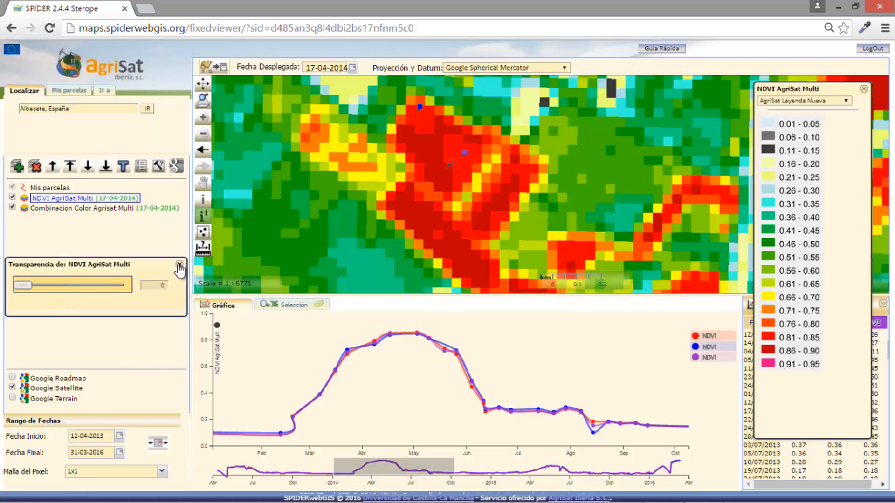
{"action": "left_click", "coordinate": [179, 265]}
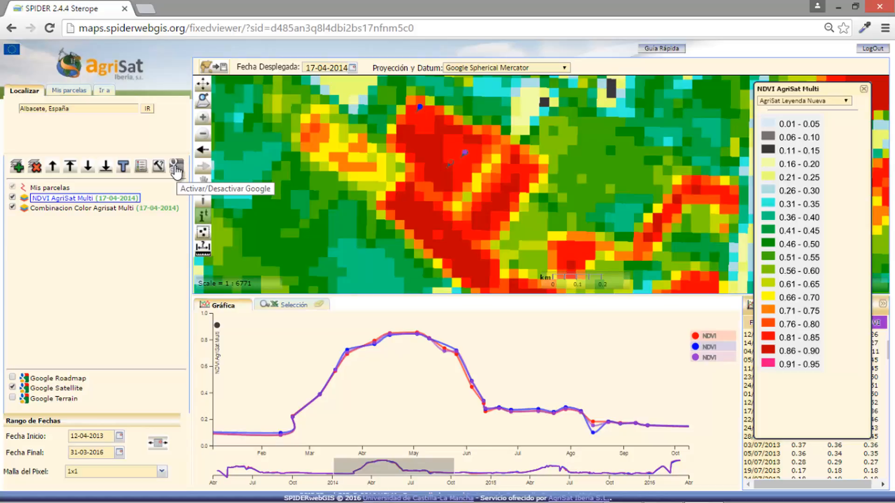
Deactivate the Google base maps and set the map's projection and datum to WGS 84 / UTM zone 30N.
{"action": "left_click", "coordinate": [176, 169]}
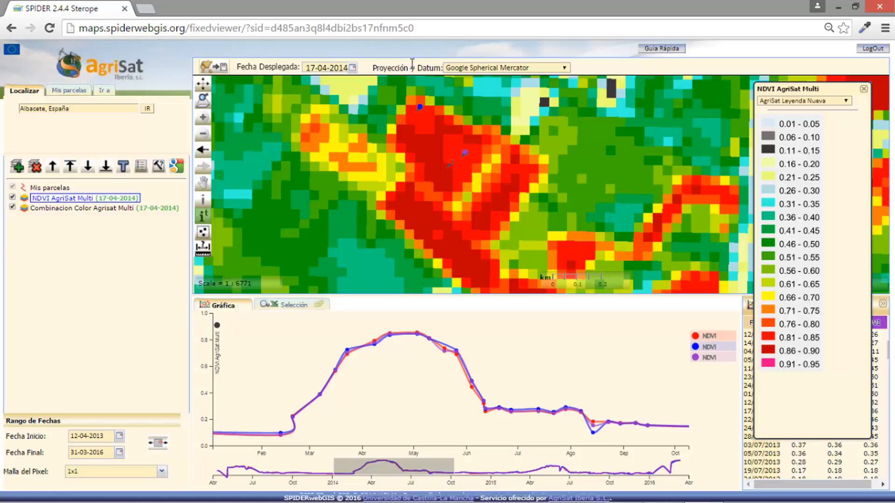
{"action": "left_click", "coordinate": [565, 68]}
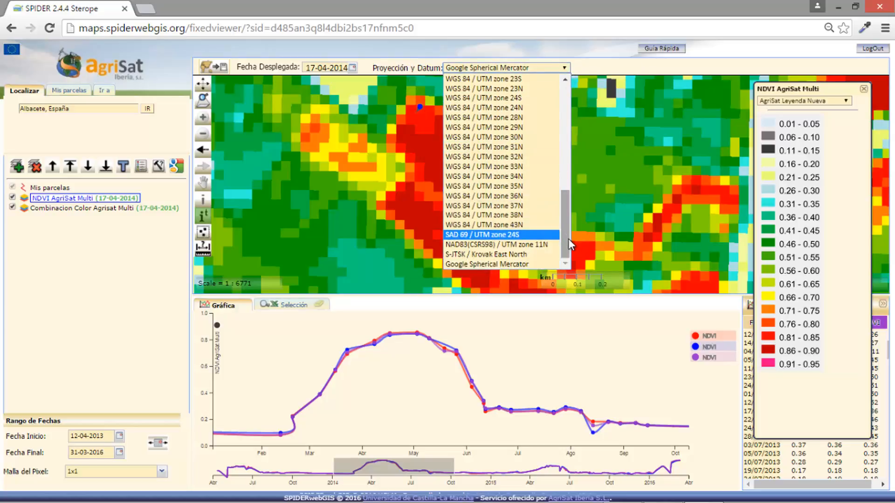
{"action": "left_click_drag", "start_coordinate": [567, 245], "coordinate": [569, 223]}
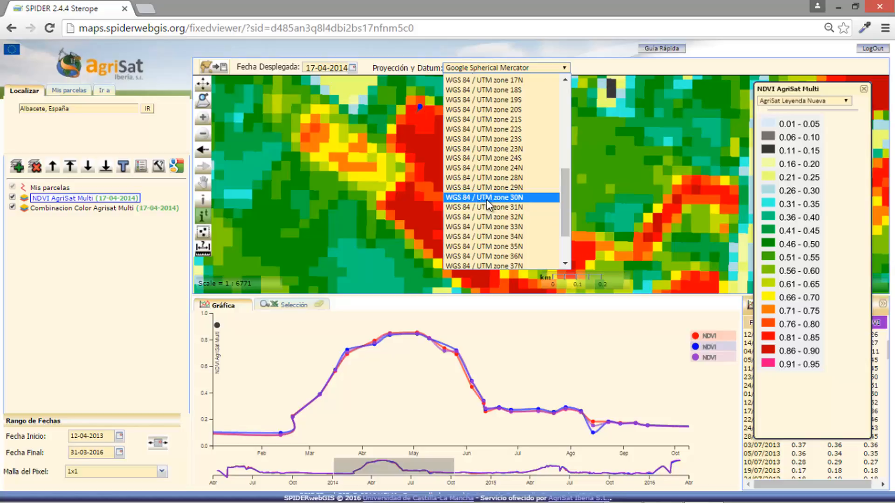
{"action": "left_click", "coordinate": [522, 200]}
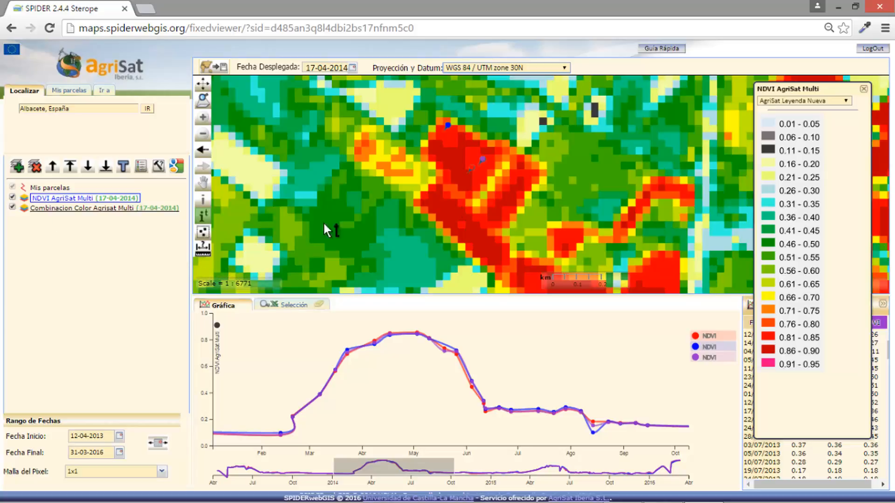
Hide the NDVI AgriSat Multi layer and measure the southwest edge of the parcel containing the three query points.
{"action": "left_click", "coordinate": [12, 198]}
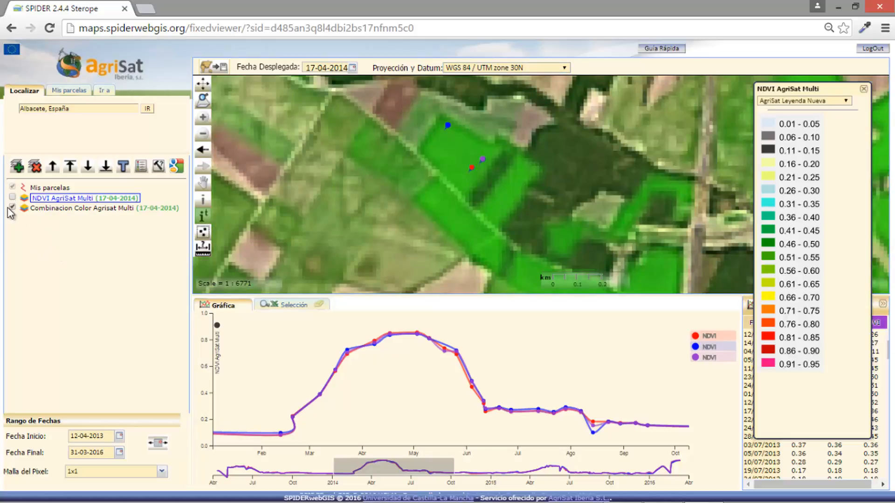
{"action": "left_click", "coordinate": [203, 250]}
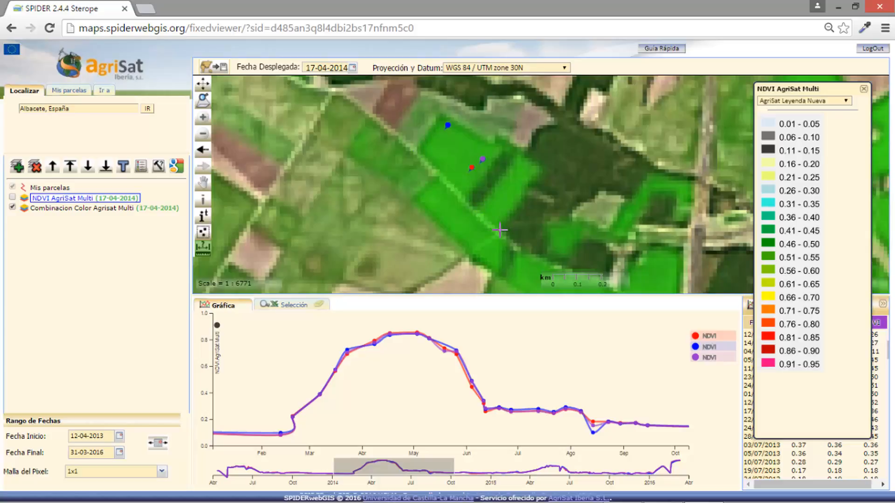
{"action": "left_click", "coordinate": [418, 151]}
{"action": "double_click", "coordinate": [497, 230]}
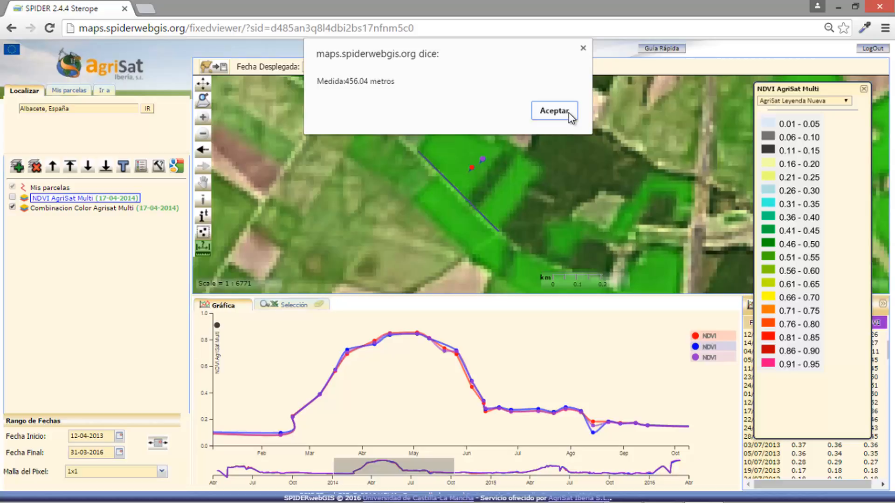
{"action": "left_click", "coordinate": [555, 111]}
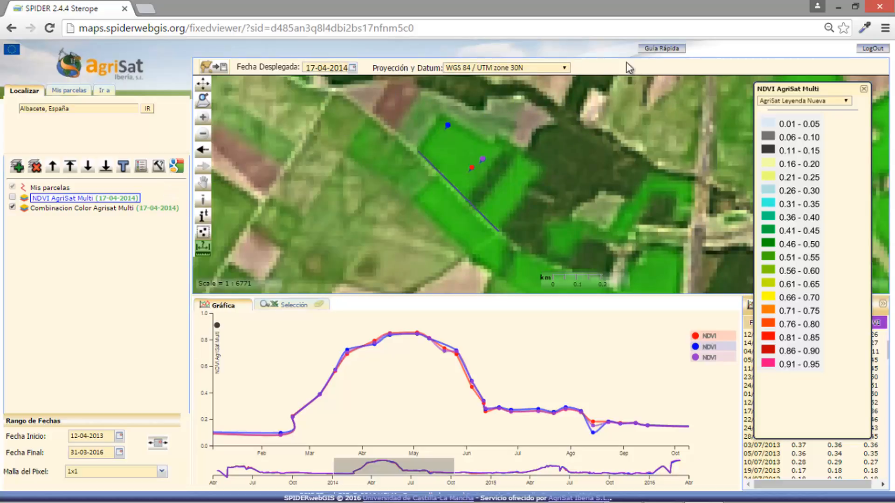
Set the projection to Google Spherical Mercator and measure the same southwest parcel edge again.
{"action": "left_click", "coordinate": [564, 68]}
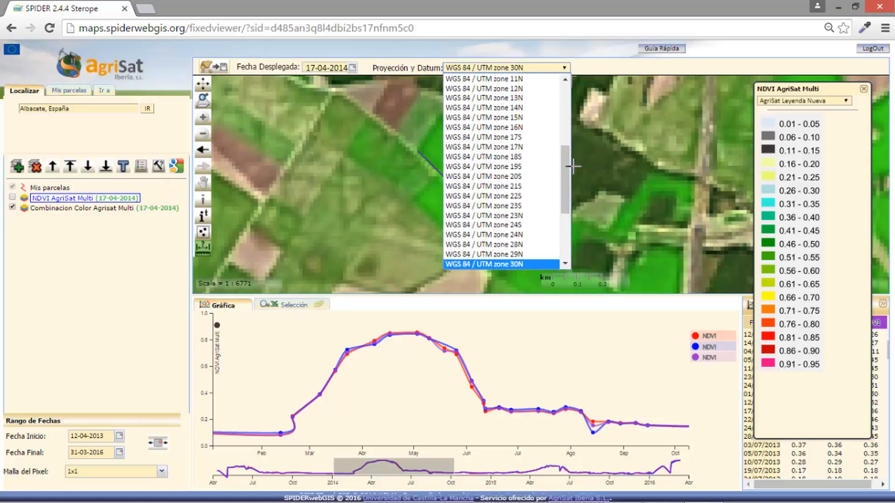
{"action": "left_click_drag", "start_coordinate": [568, 171], "coordinate": [575, 228]}
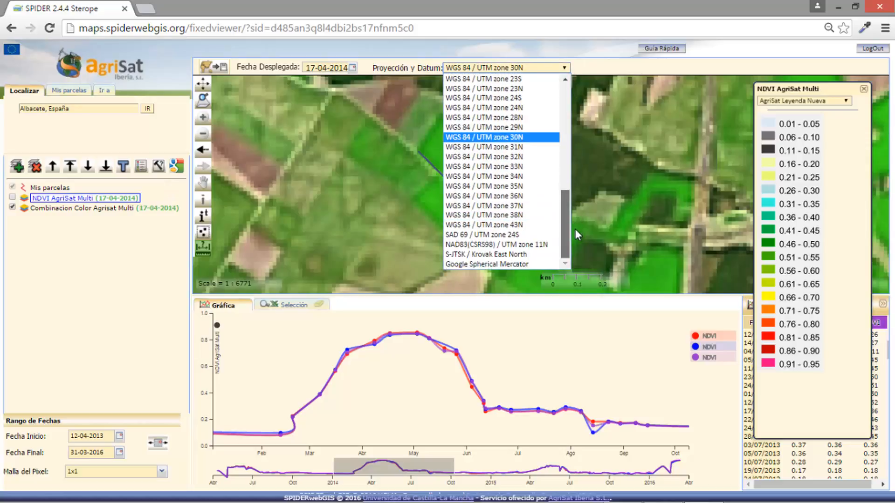
{"action": "left_click", "coordinate": [514, 264]}
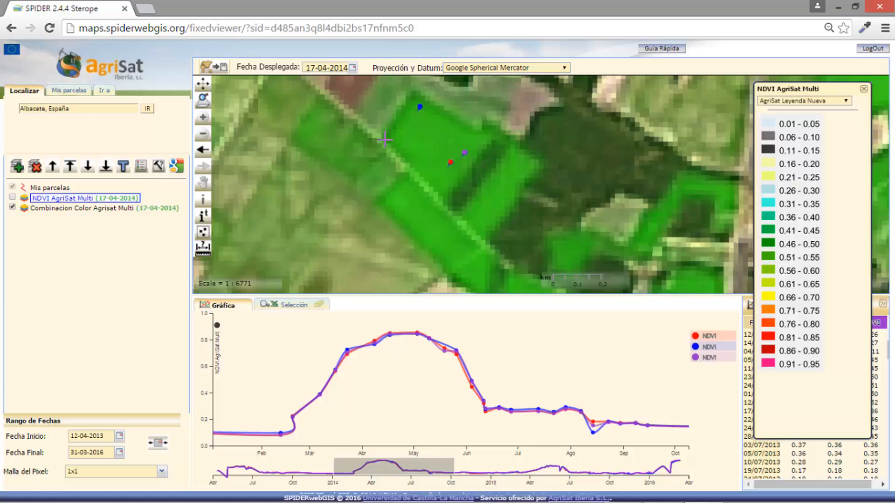
{"action": "left_click", "coordinate": [203, 248]}
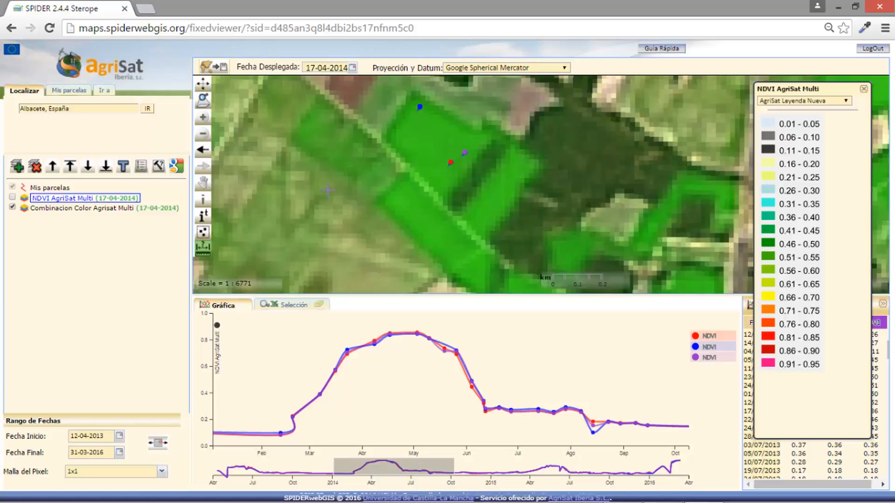
{"action": "left_click", "coordinate": [384, 139]}
{"action": "double_click", "coordinate": [485, 241]}
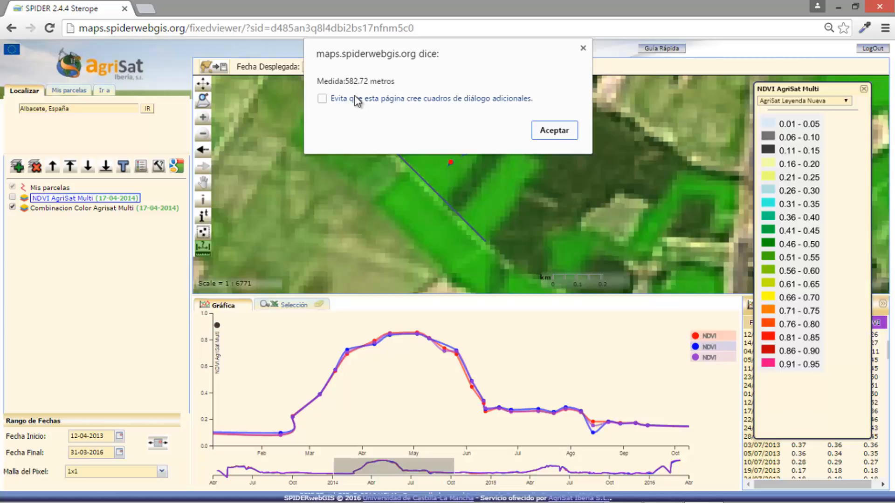
{"action": "left_click", "coordinate": [552, 134]}
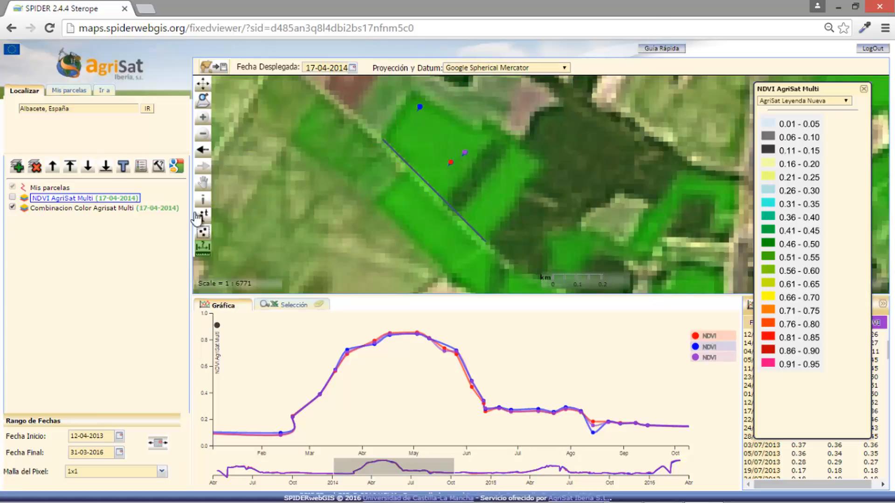
Return the map's projection and datum to WGS 84 / UTM zone 30N.
{"action": "left_click", "coordinate": [564, 68]}
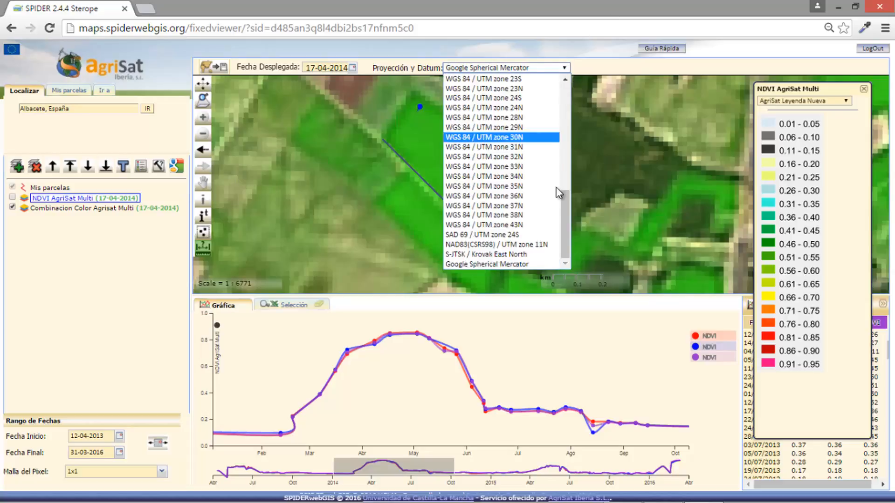
{"action": "left_click_drag", "start_coordinate": [566, 206], "coordinate": [572, 186]}
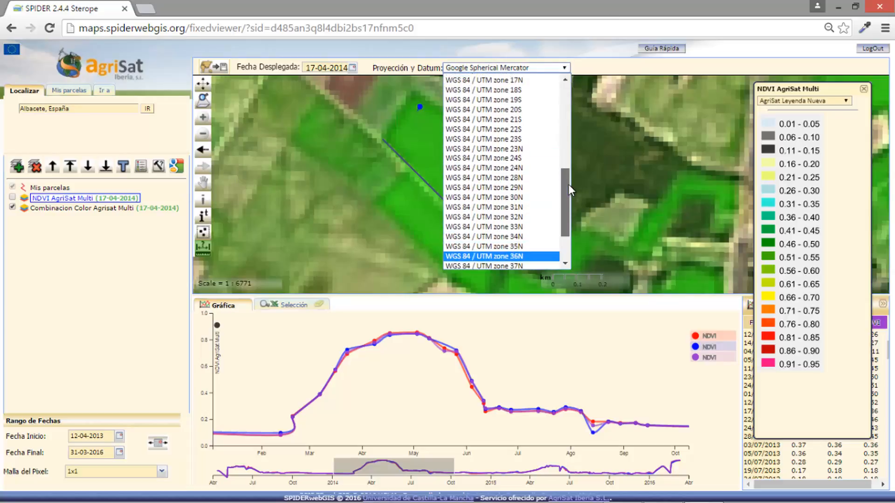
{"action": "left_click", "coordinate": [524, 197]}
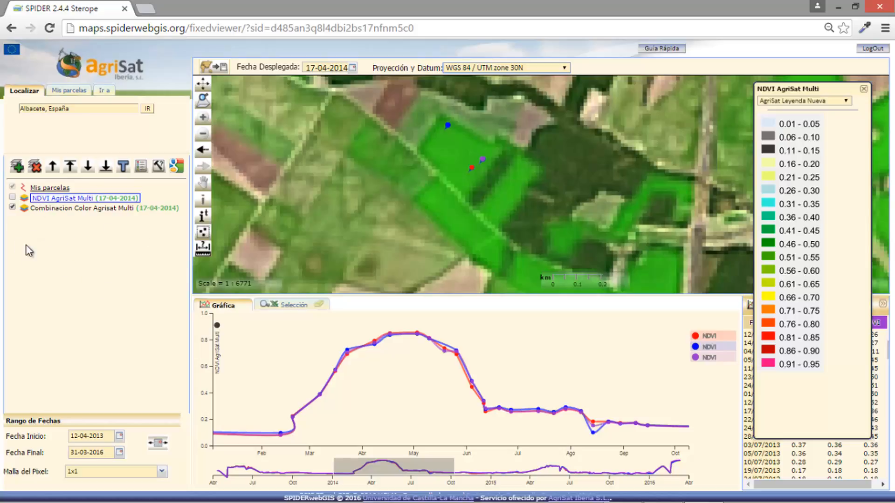
Open the window for adding layers and look into its Vectorial and Satelite groups, collapsing each again.
{"action": "left_click", "coordinate": [16, 168]}
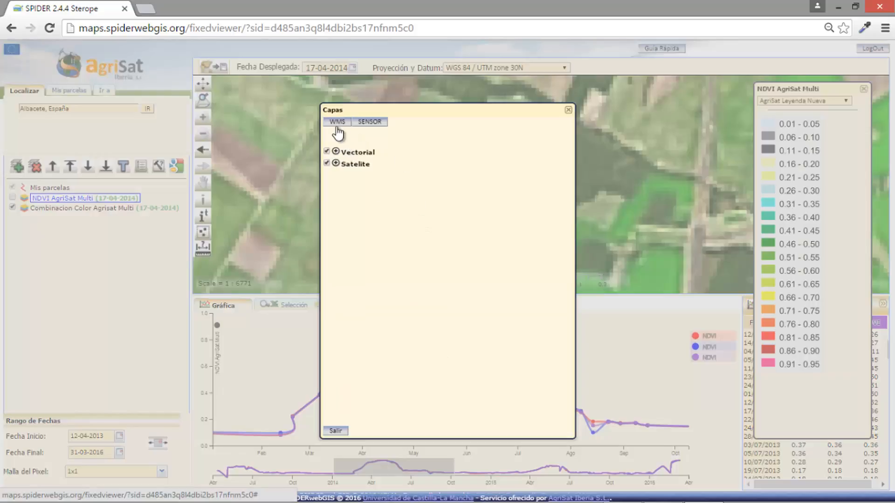
{"action": "left_click", "coordinate": [336, 152]}
{"action": "left_click", "coordinate": [336, 152]}
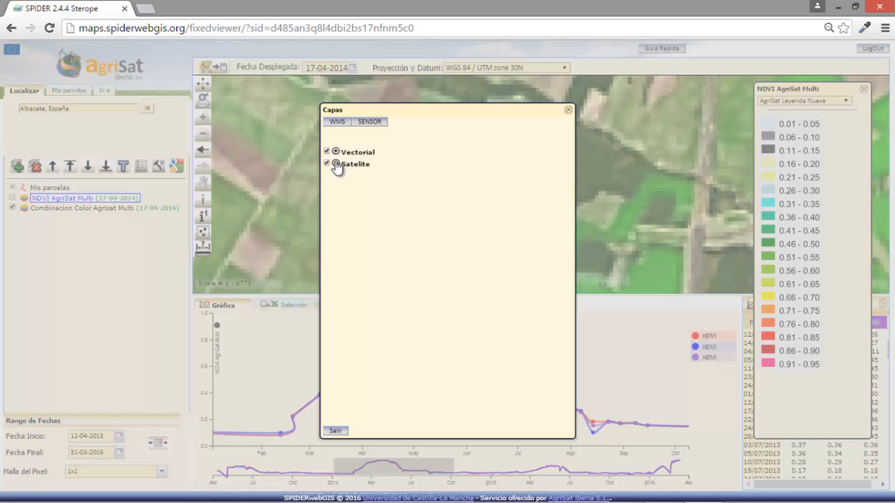
{"action": "left_click", "coordinate": [335, 163]}
{"action": "left_click", "coordinate": [335, 163]}
Choose the Cartografía Catastral server as WMS source and list its available layers.
{"action": "left_click", "coordinate": [337, 123]}
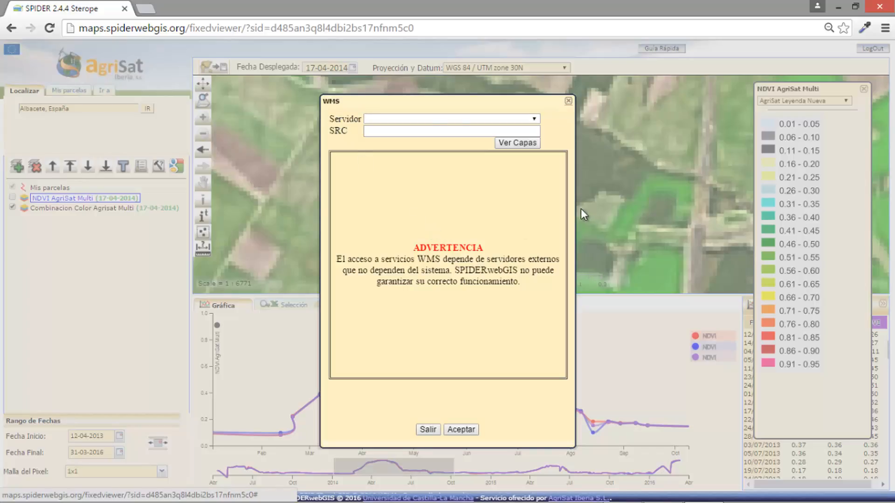
{"action": "left_click", "coordinate": [535, 120]}
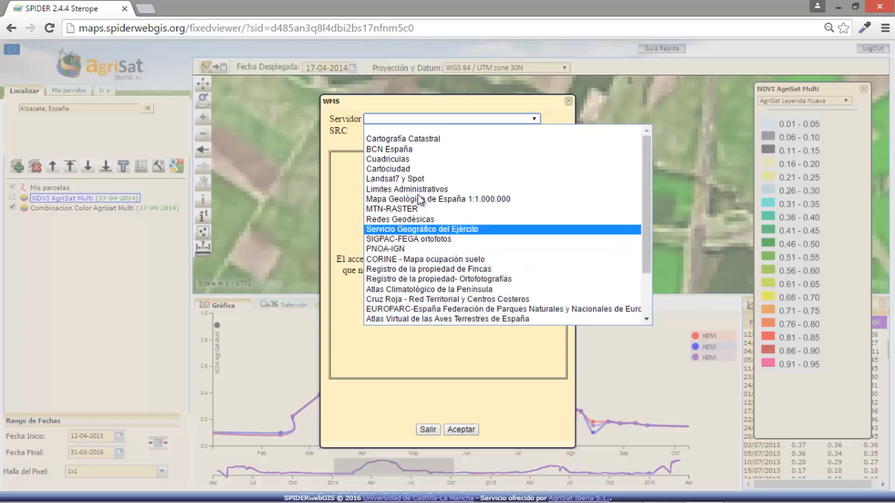
{"action": "left_click", "coordinate": [423, 141]}
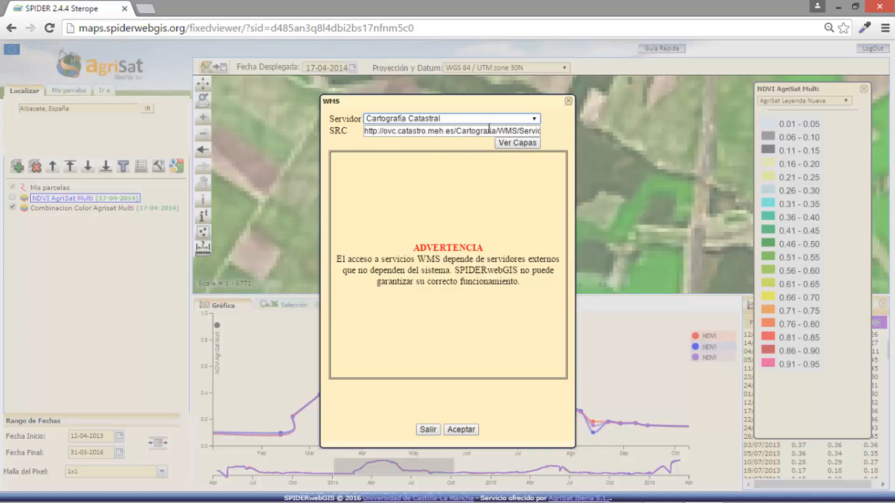
{"action": "left_click", "coordinate": [512, 143]}
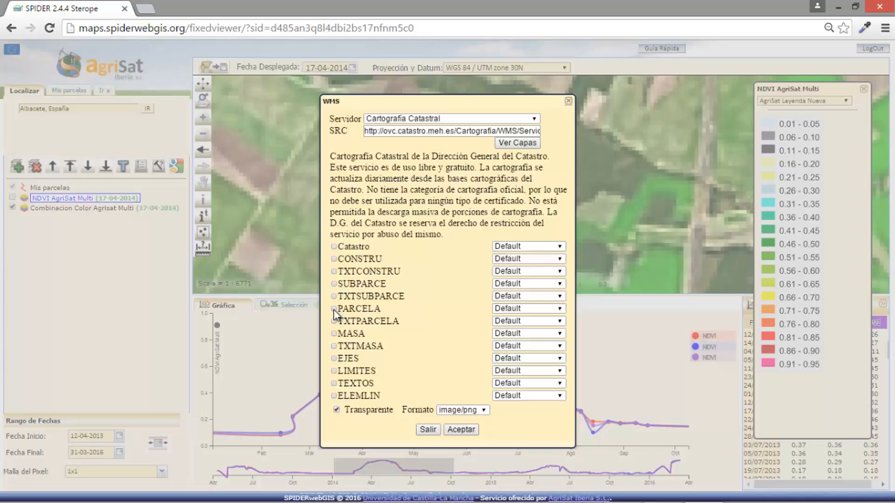
Add the cadastral SUBPARCE and PARCELA layers to the map as transparent image/png and close the layers window.
{"action": "left_click", "coordinate": [333, 284]}
{"action": "left_click", "coordinate": [485, 410]}
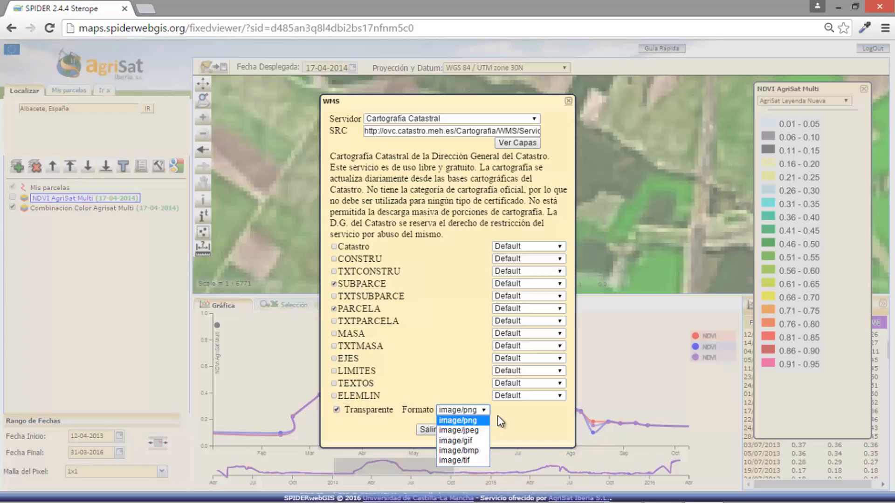
{"action": "left_click", "coordinate": [499, 422]}
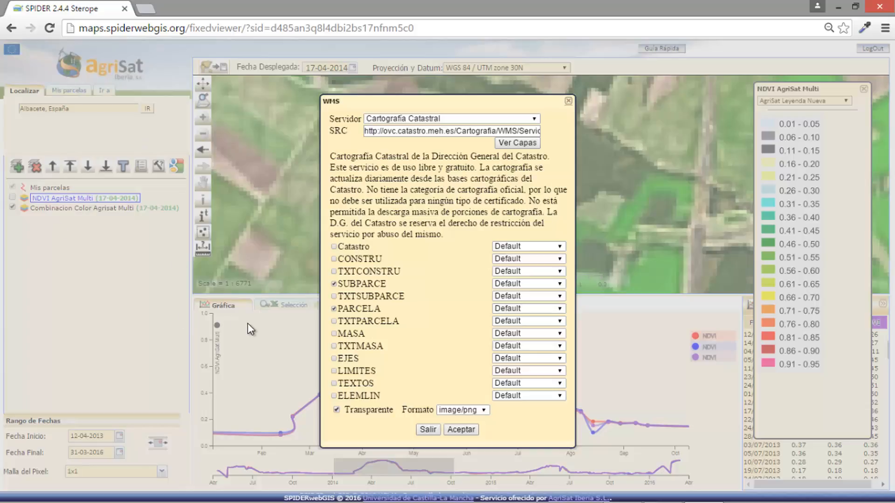
{"action": "left_click", "coordinate": [463, 430]}
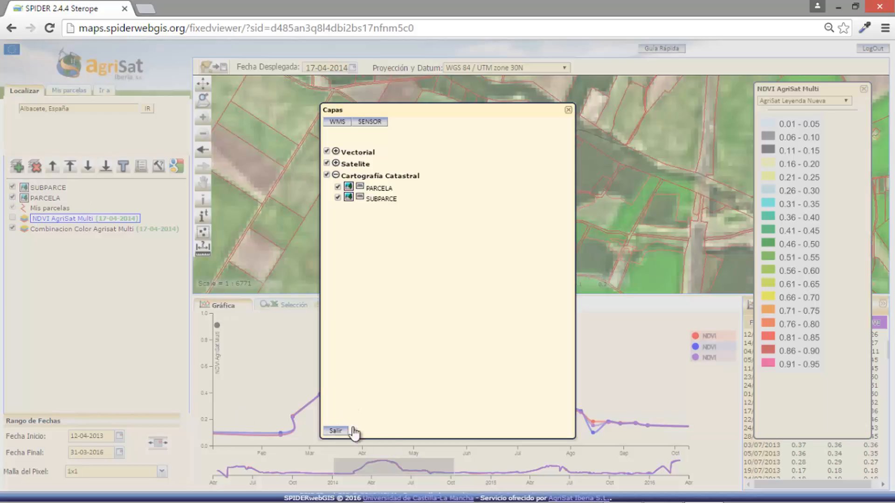
{"action": "left_click", "coordinate": [338, 430]}
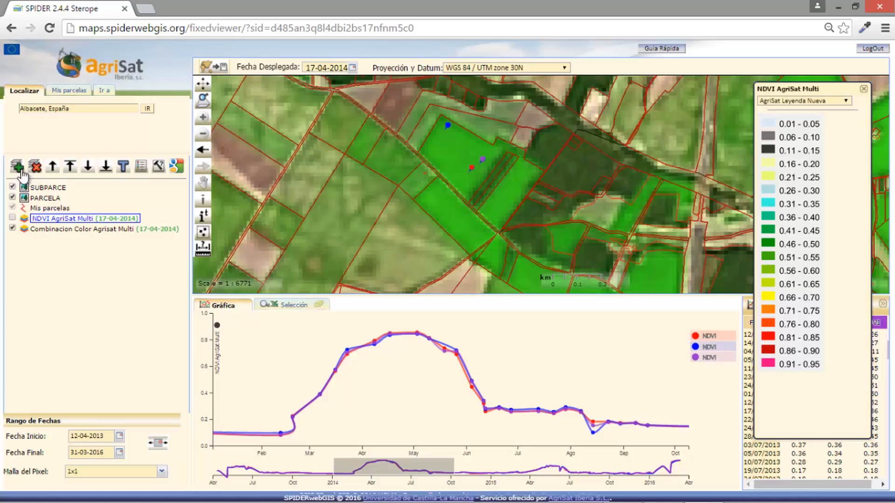
Switch the SUBPARCE layer off and on repeatedly to compare the cadastral boundaries, leaving it visible.
{"action": "left_click", "coordinate": [12, 189]}
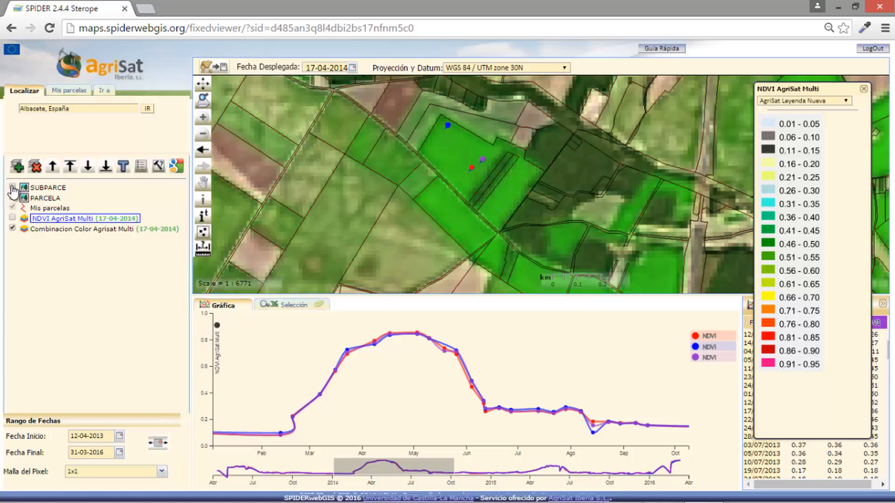
{"action": "left_click", "coordinate": [12, 188]}
{"action": "left_click", "coordinate": [13, 189]}
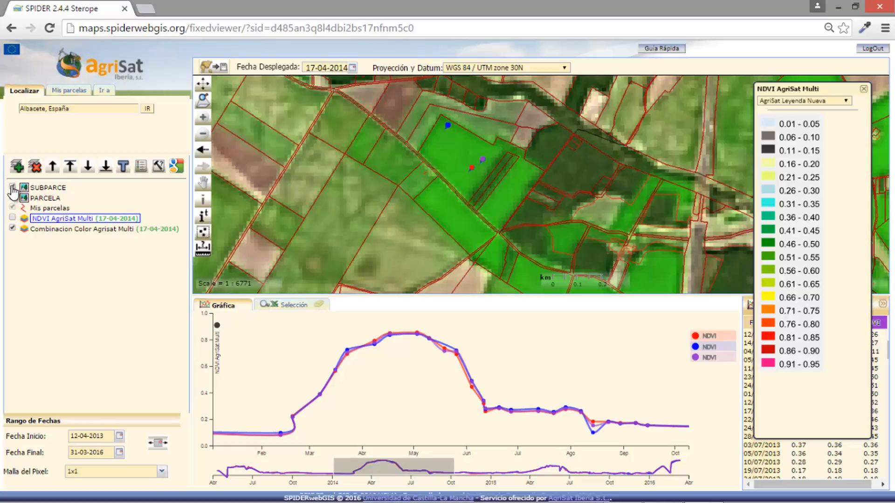
{"action": "left_click", "coordinate": [13, 188]}
{"action": "left_click", "coordinate": [13, 188]}
{"action": "left_click", "coordinate": [13, 188]}
{"action": "left_click", "coordinate": [13, 189]}
{"action": "left_click", "coordinate": [12, 188]}
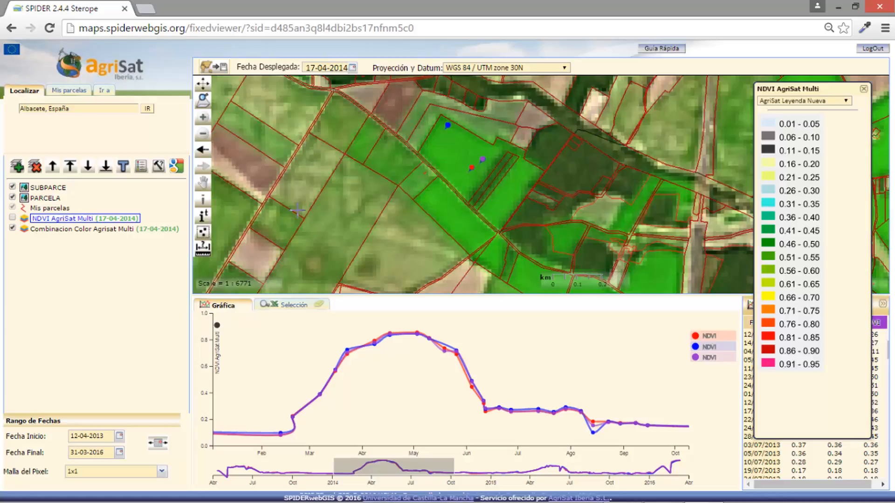
Remove the PARCELA layer from the map's layer list.
{"action": "left_click", "coordinate": [45, 201]}
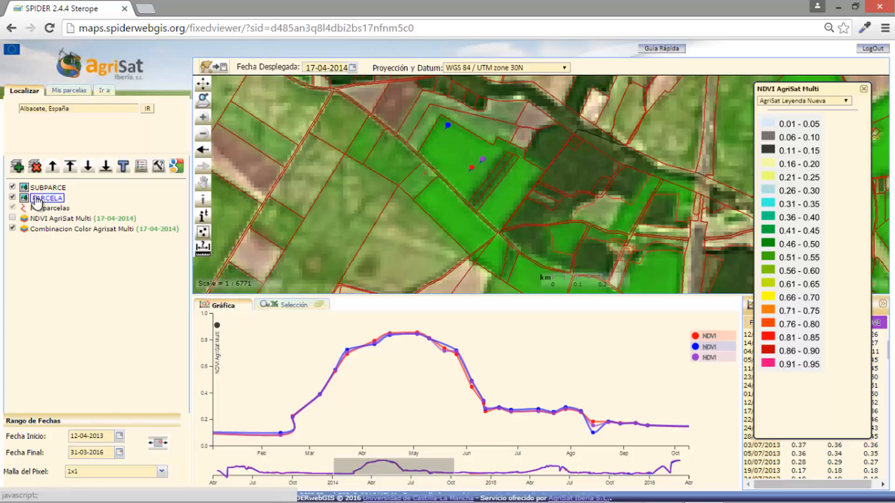
{"action": "left_click", "coordinate": [36, 167]}
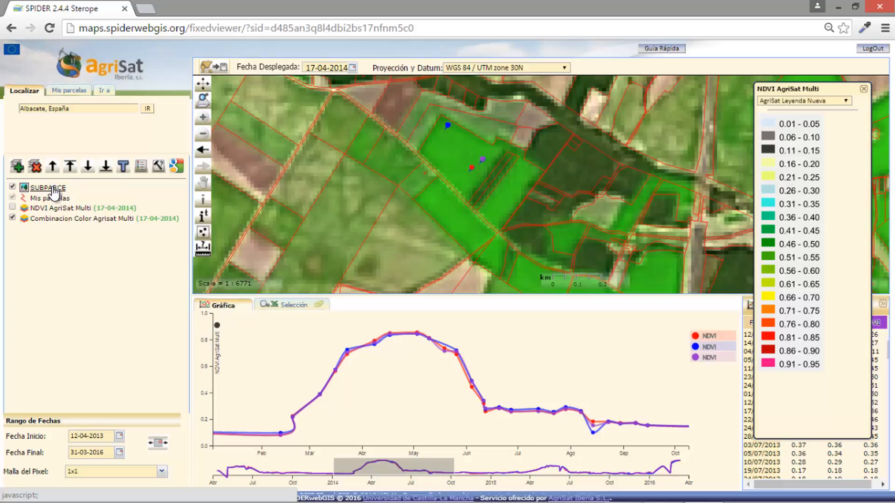
Send the SUBPARCE layer to the bottom of the layer order, raise it one level above the colour combination, and remove it.
{"action": "left_click", "coordinate": [53, 188]}
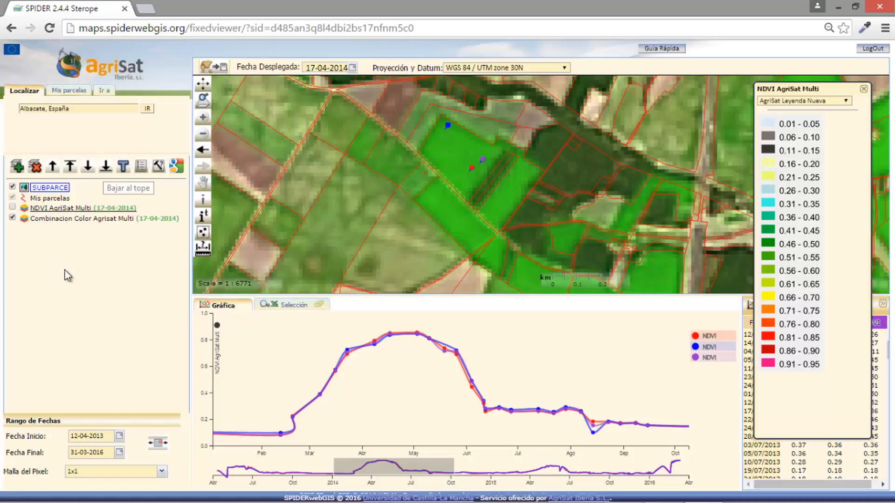
{"action": "left_click", "coordinate": [106, 167]}
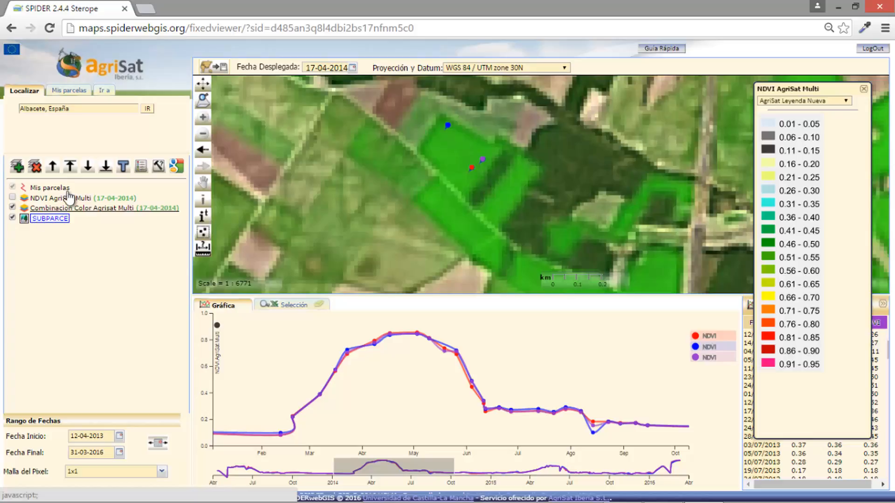
{"action": "left_click", "coordinate": [53, 166]}
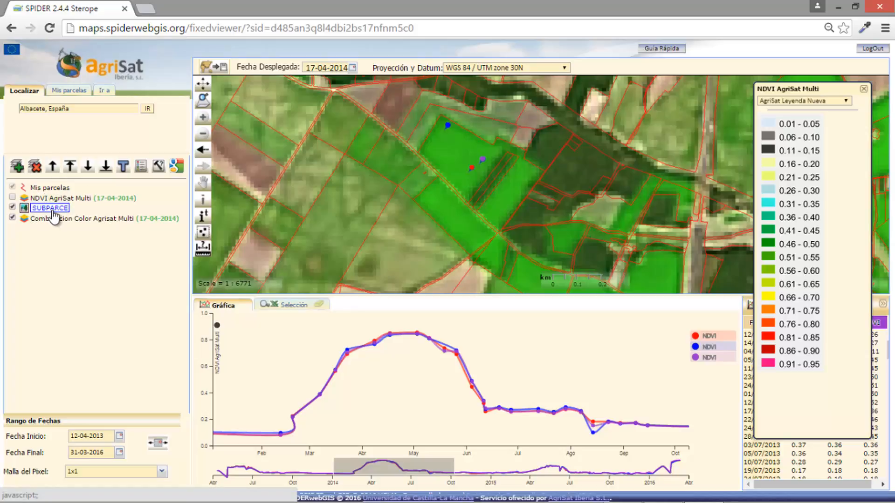
{"action": "left_click", "coordinate": [35, 167]}
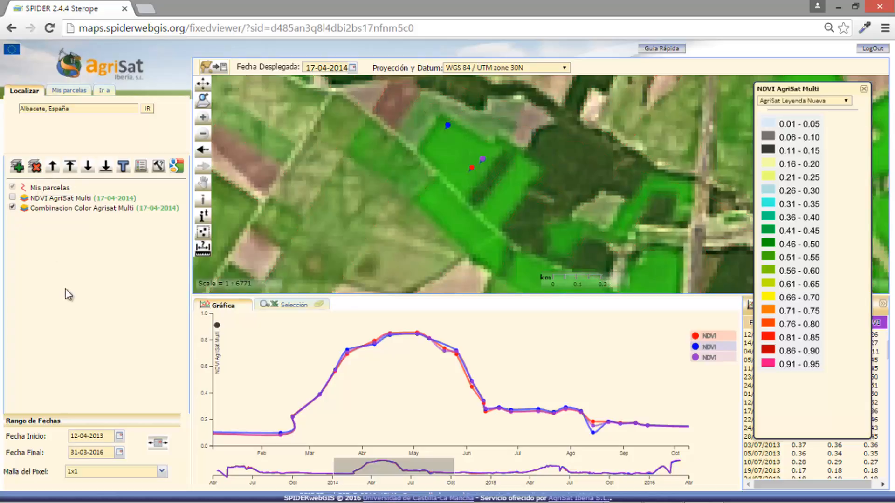
Select the NDVI AgriSat Multi layer and zoom the map out to a scale of about 1:108K.
{"action": "left_click", "coordinate": [72, 200]}
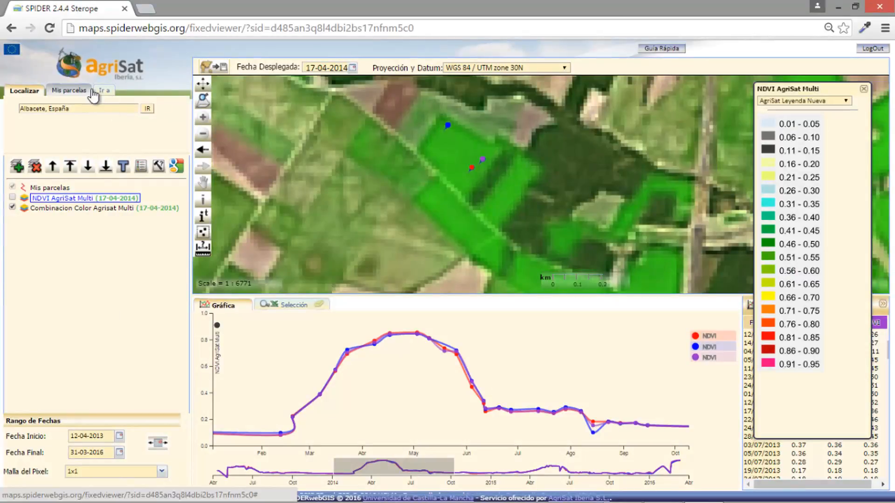
{"action": "left_click", "coordinate": [204, 136]}
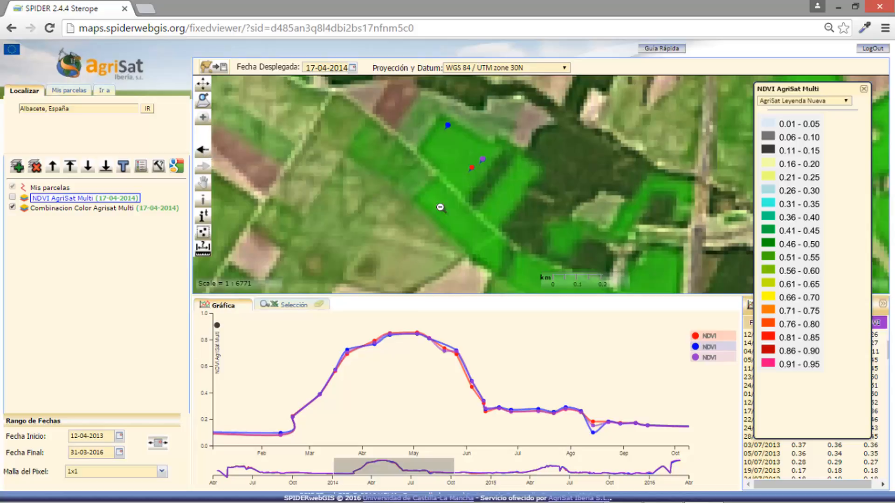
{"action": "left_click_drag", "start_coordinate": [438, 175], "coordinate": [459, 208]}
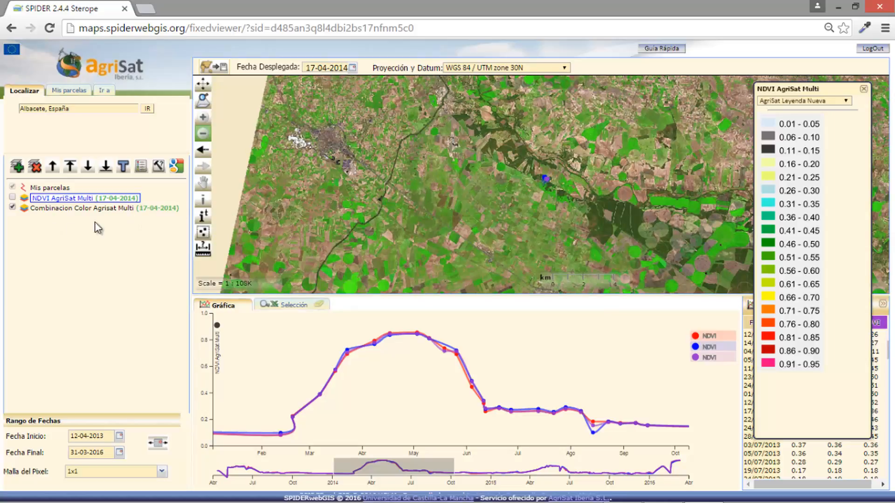
Switch the map to the Google base layers, show Google Satellite and hide the Combinacion Color Agrisat Multi layer.
{"action": "left_click", "coordinate": [13, 207]}
{"action": "left_click", "coordinate": [176, 168]}
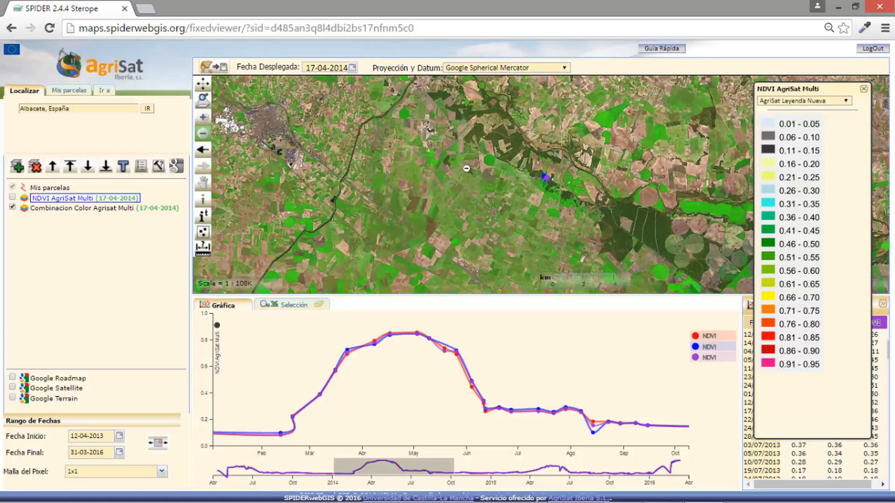
{"action": "left_click", "coordinate": [13, 388]}
{"action": "left_click", "coordinate": [12, 208]}
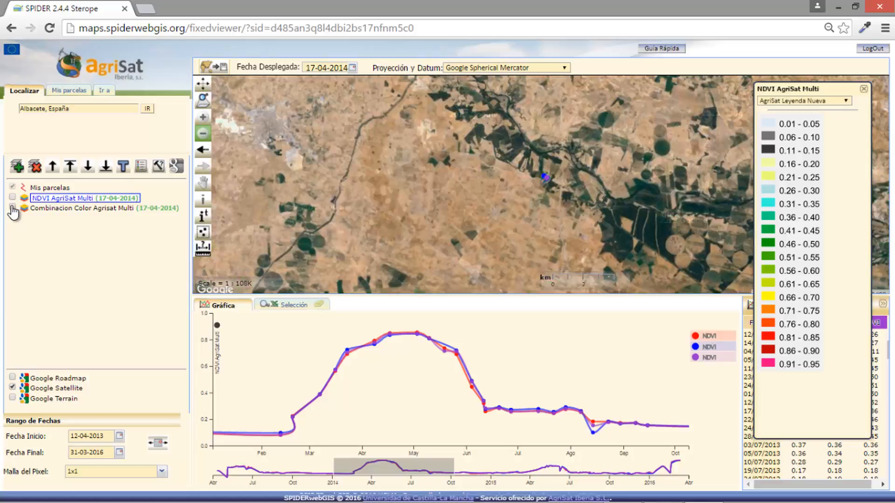
Zoom the satellite map out to a scale of about 1:14M, showing the whole Iberian Peninsula.
{"action": "left_click", "coordinate": [203, 134]}
{"action": "left_click", "coordinate": [508, 193]}
{"action": "left_click", "coordinate": [508, 194]}
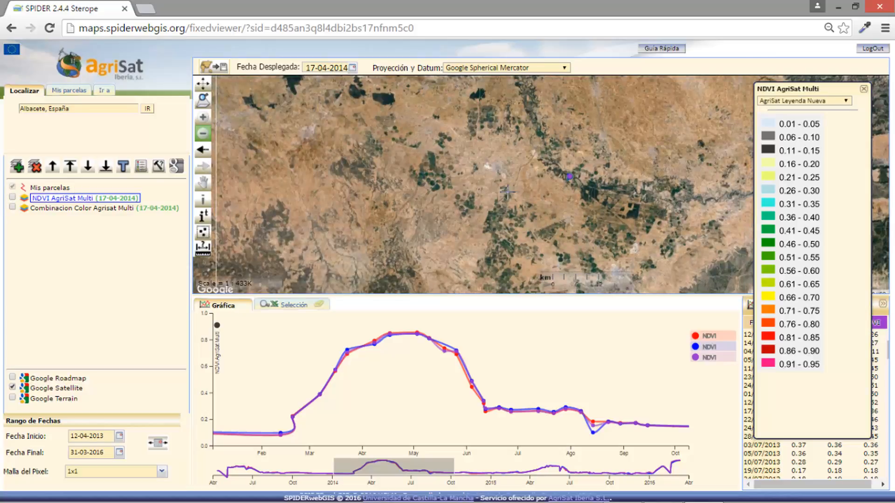
{"action": "left_click", "coordinate": [508, 195]}
{"action": "left_click", "coordinate": [507, 193]}
{"action": "left_click", "coordinate": [507, 194]}
{"action": "left_click", "coordinate": [507, 194]}
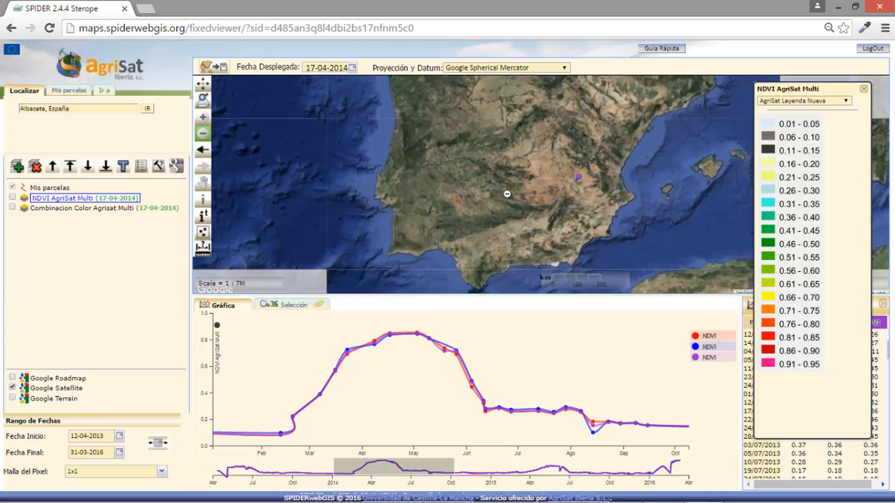
{"action": "left_click", "coordinate": [507, 194]}
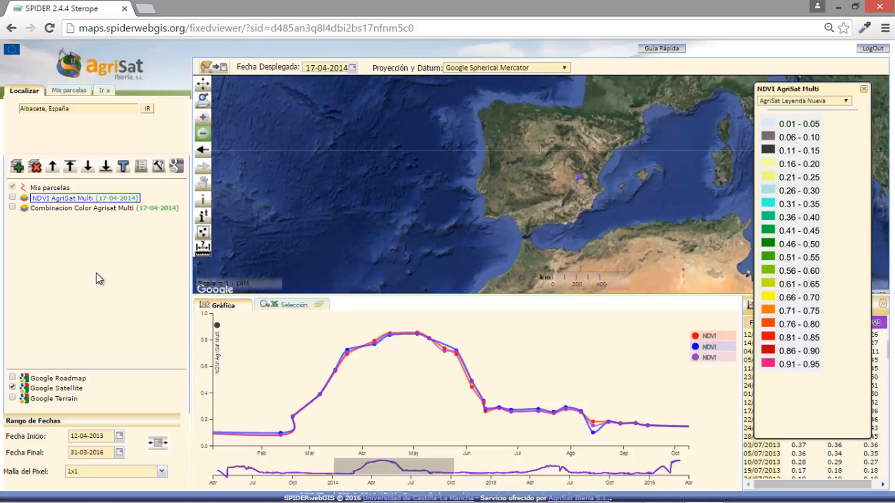
Go to the coordinates X 500000, Y 4100000 in the WGS 84 / UTM zone 30N projection.
{"action": "left_click", "coordinate": [105, 92]}
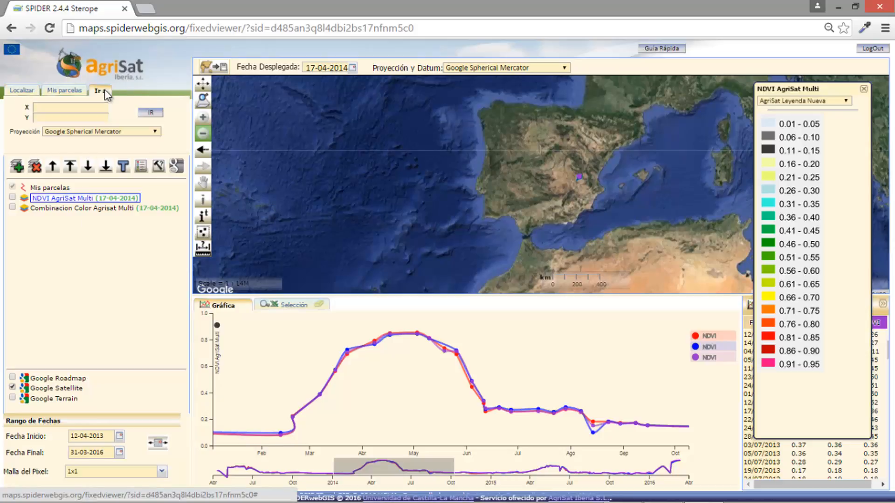
{"action": "left_click", "coordinate": [77, 119]}
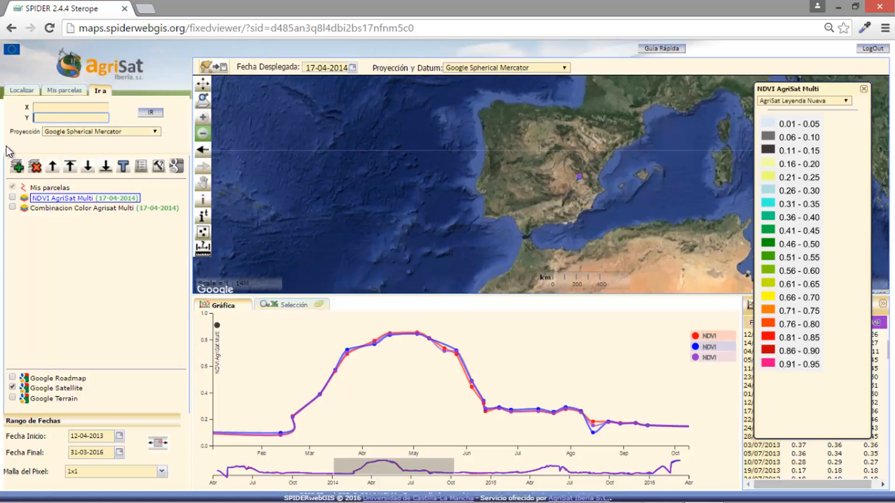
{"action": "left_click", "coordinate": [156, 132]}
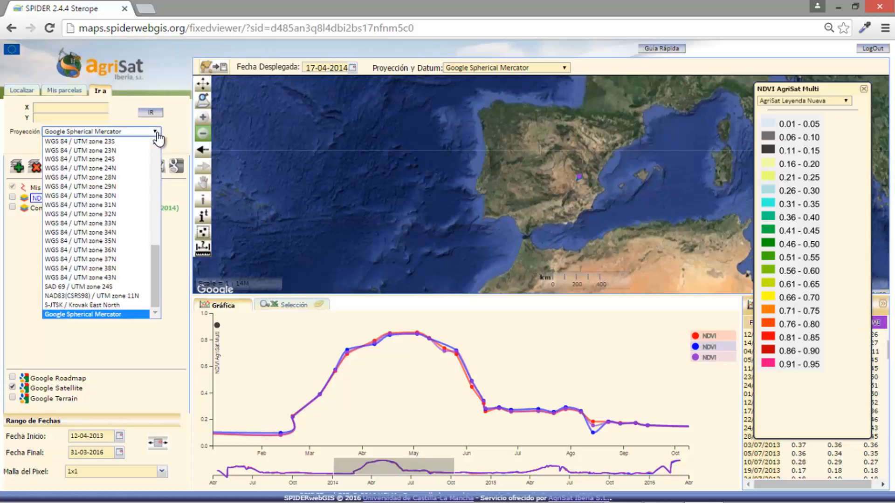
{"action": "scroll", "coordinate": [157, 293], "scroll_direction": "up", "scroll_amount": 1}
{"action": "left_click_drag", "start_coordinate": [157, 288], "coordinate": [149, 252]}
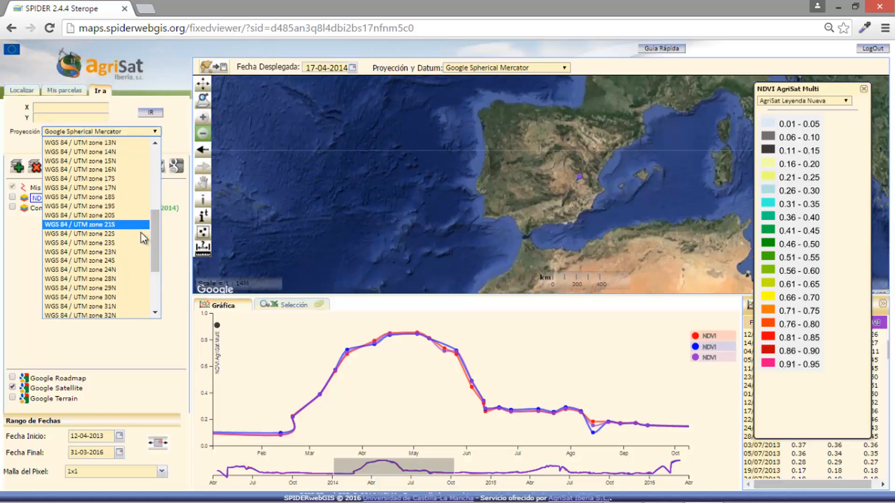
{"action": "left_click", "coordinate": [112, 298]}
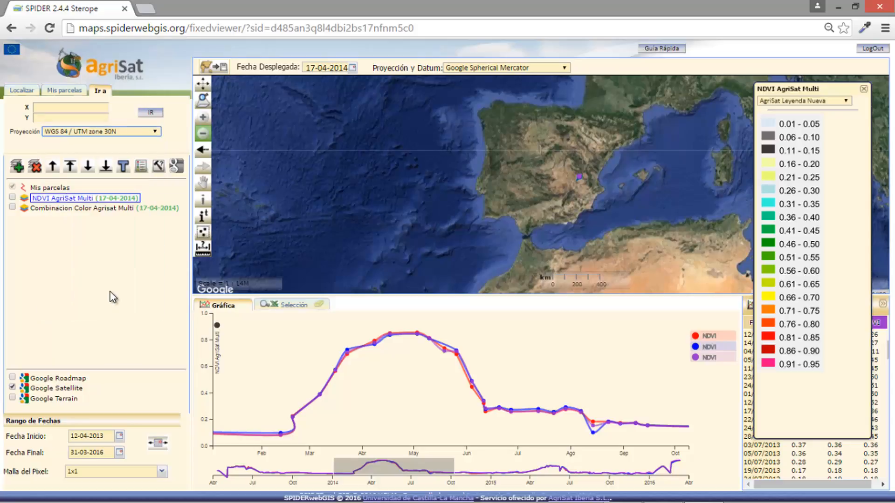
{"action": "left_click", "coordinate": [50, 108]}
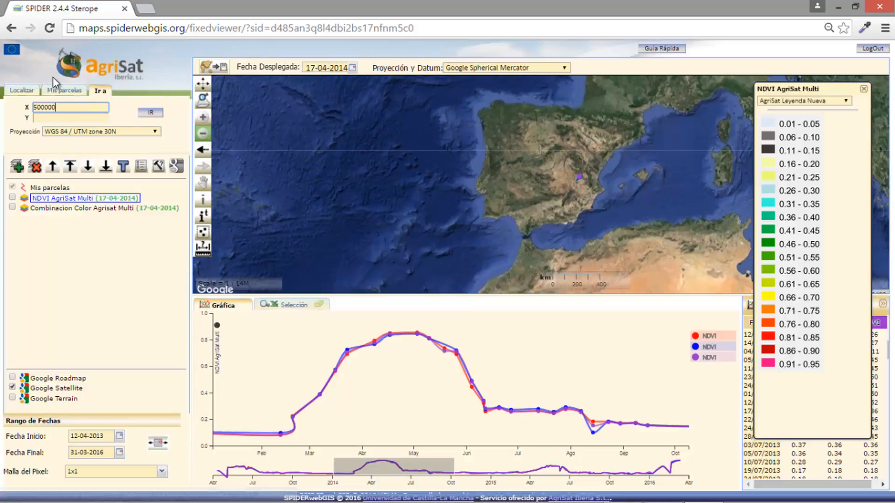
{"action": "left_click", "coordinate": [50, 119]}
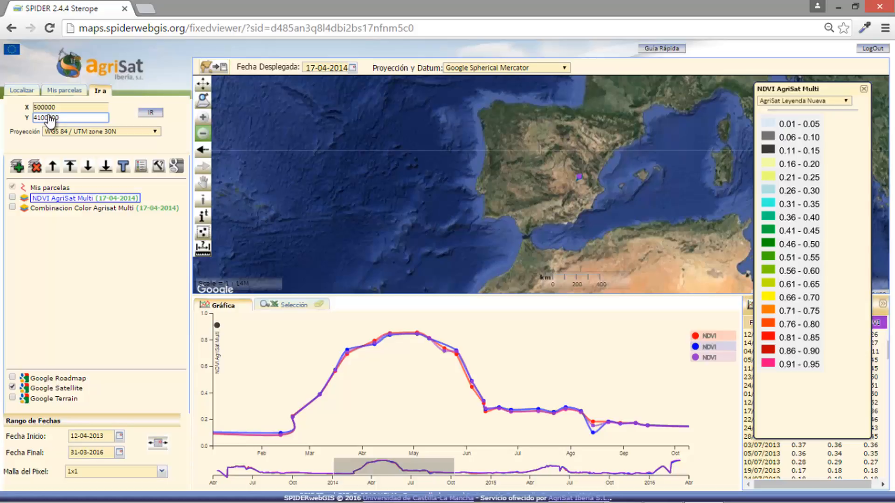
{"action": "left_click", "coordinate": [152, 116]}
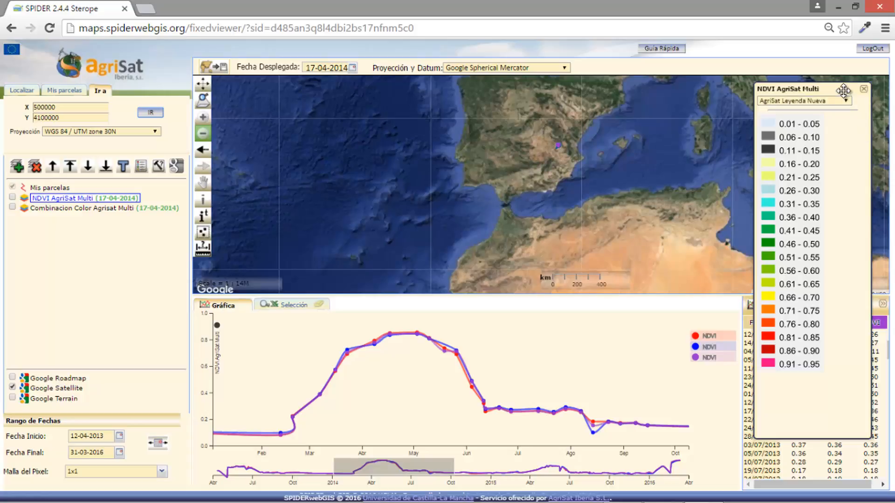
Close the NDVI AgriSat Multi legend and clear the NDVI series from the chart and data table.
{"action": "left_click_drag", "start_coordinate": [843, 90], "coordinate": [726, 168]}
{"action": "left_click", "coordinate": [747, 167]}
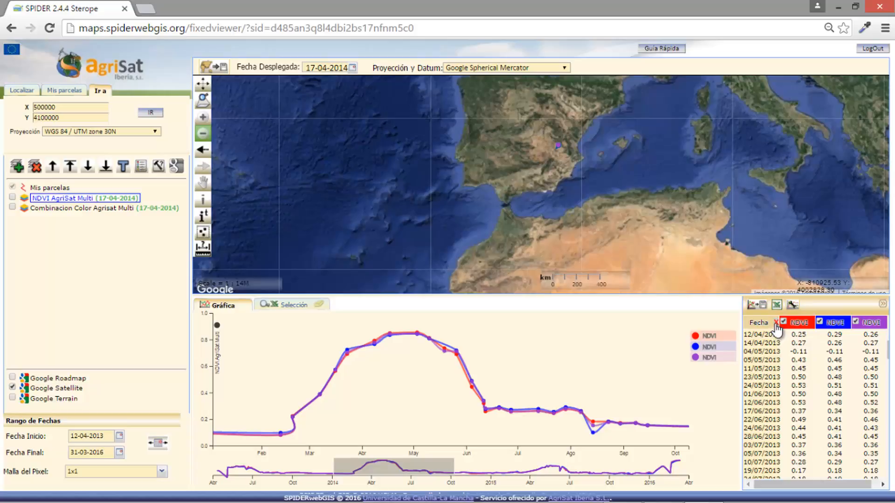
{"action": "left_click", "coordinate": [775, 323]}
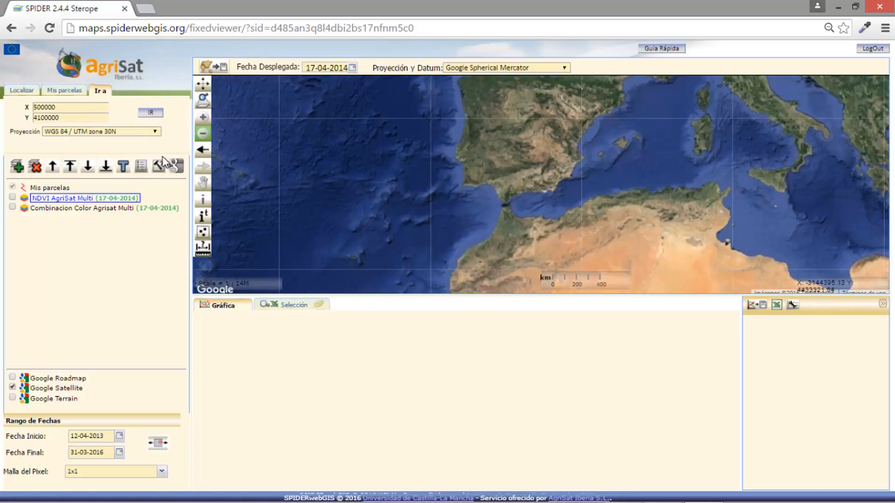
Zoom the map in to a scale of 1:1693 and go to the entered X/Y coordinates again.
{"action": "left_click", "coordinate": [203, 118]}
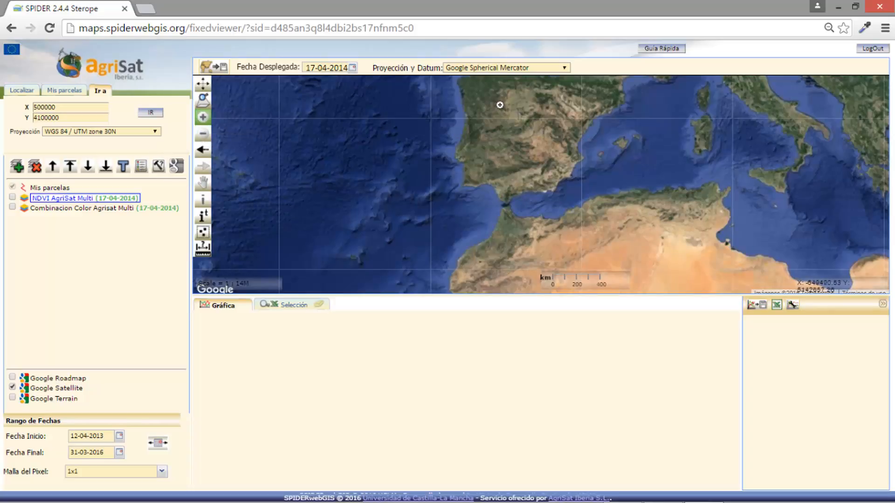
{"action": "left_click_drag", "start_coordinate": [500, 105], "coordinate": [530, 134]}
{"action": "left_click_drag", "start_coordinate": [475, 133], "coordinate": [518, 170]}
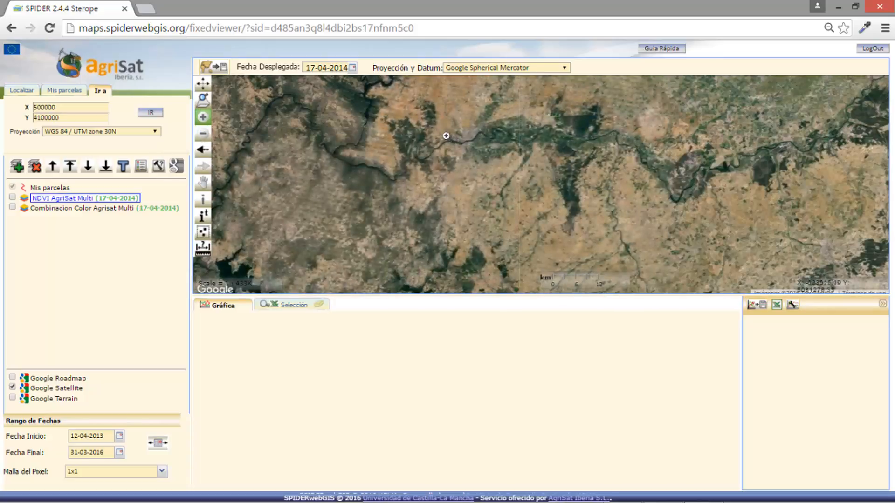
{"action": "left_click_drag", "start_coordinate": [446, 135], "coordinate": [485, 199]}
{"action": "left_click_drag", "start_coordinate": [423, 154], "coordinate": [491, 206]}
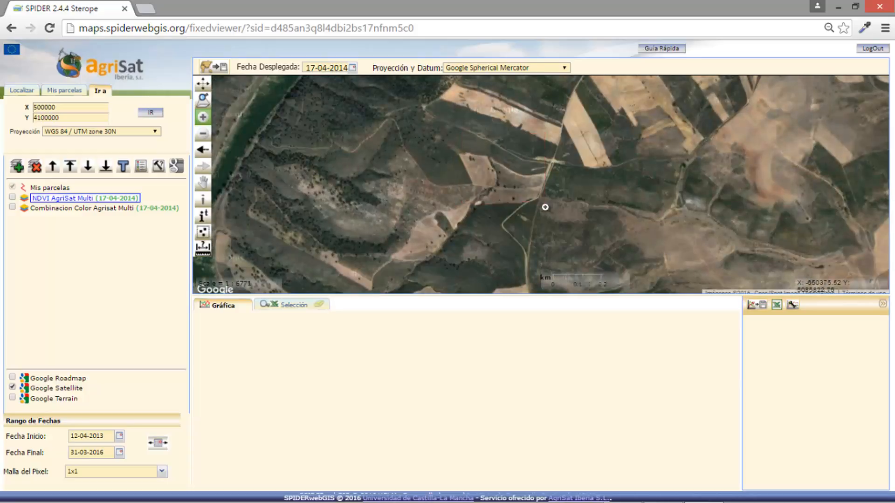
{"action": "left_click_drag", "start_coordinate": [468, 173], "coordinate": [543, 256]}
{"action": "left_click_drag", "start_coordinate": [451, 150], "coordinate": [534, 223]}
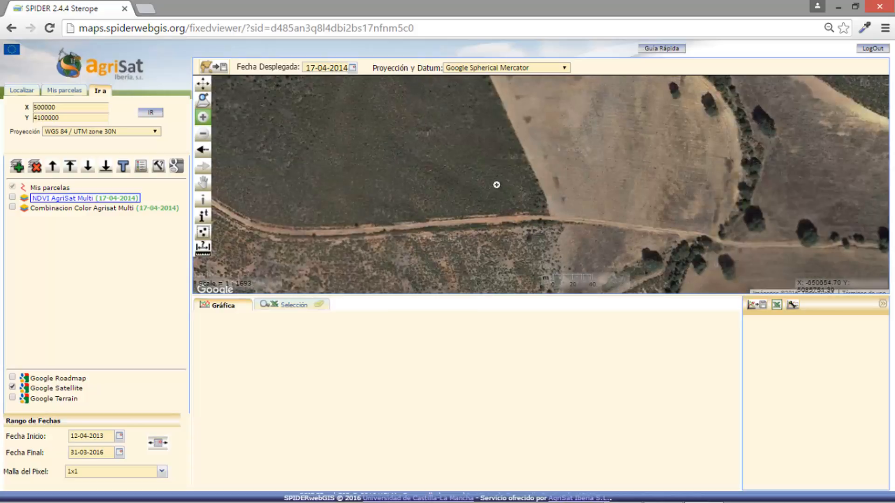
{"action": "left_click_drag", "start_coordinate": [482, 161], "coordinate": [606, 253]}
{"action": "left_click_drag", "start_coordinate": [514, 161], "coordinate": [582, 222]}
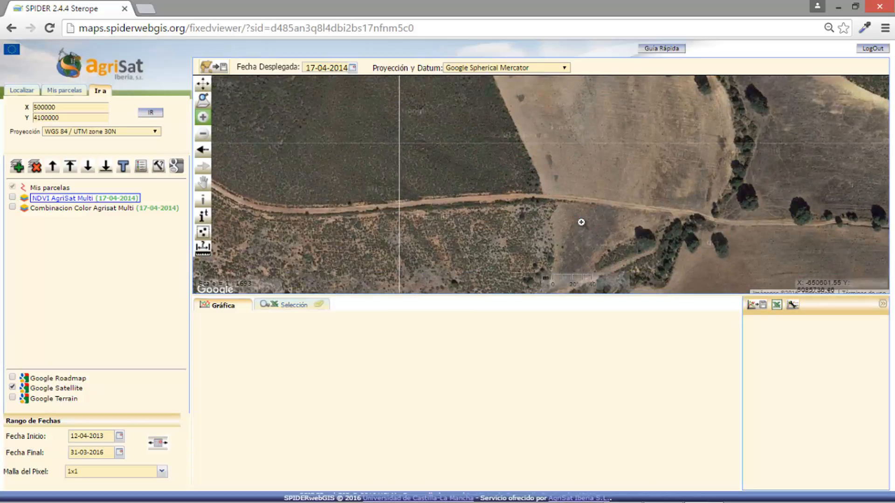
{"action": "left_click_drag", "start_coordinate": [497, 154], "coordinate": [572, 213]}
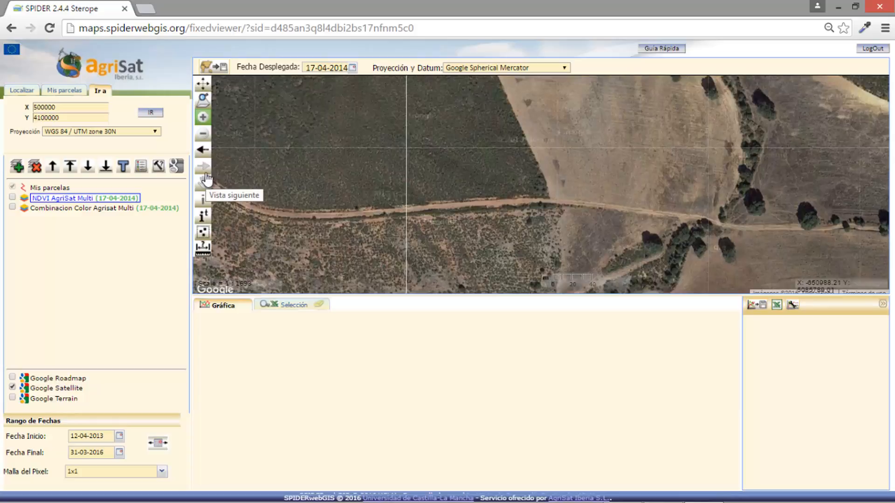
{"action": "left_click_drag", "start_coordinate": [520, 161], "coordinate": [604, 239]}
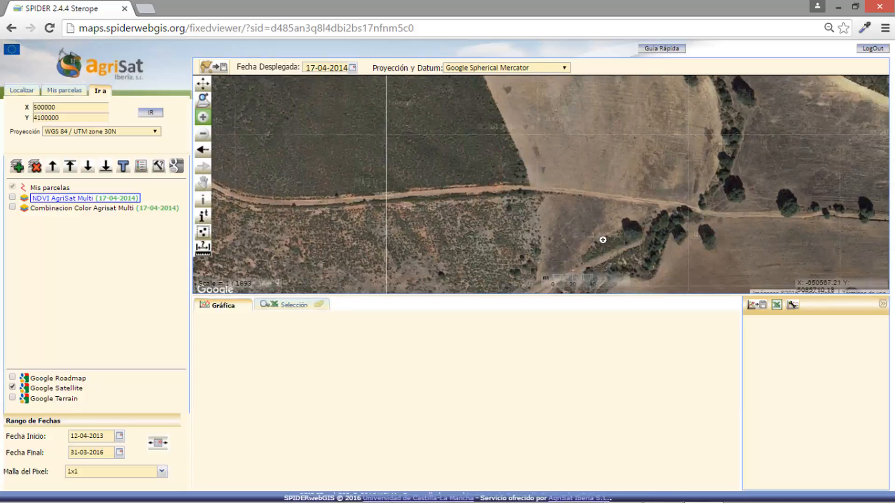
{"action": "left_click", "coordinate": [541, 207]}
{"action": "left_click", "coordinate": [536, 189]}
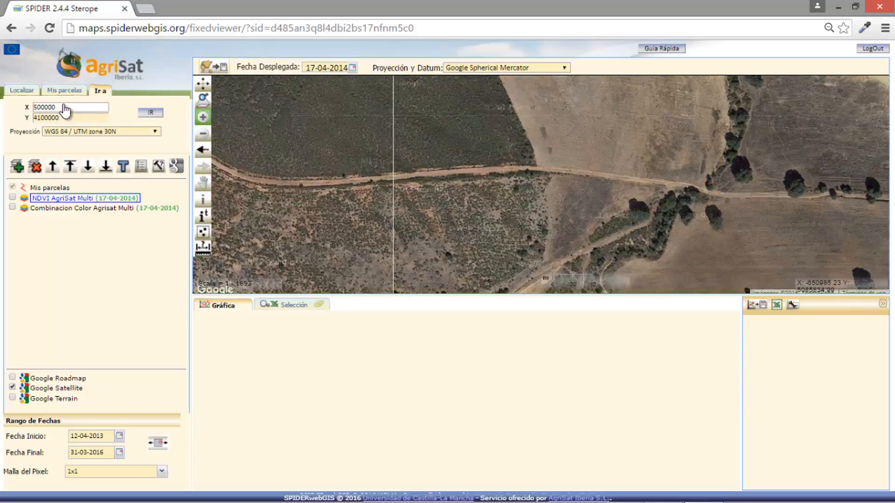
{"action": "left_click", "coordinate": [148, 114]}
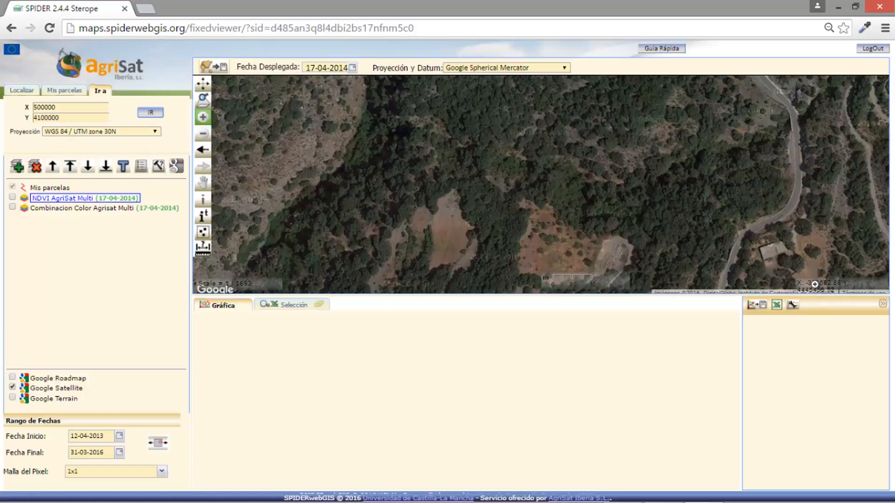
Turn off the Google base layers and choose WGS 84 / UTM zone 30N as the map's projection and datum.
{"action": "left_click", "coordinate": [176, 169]}
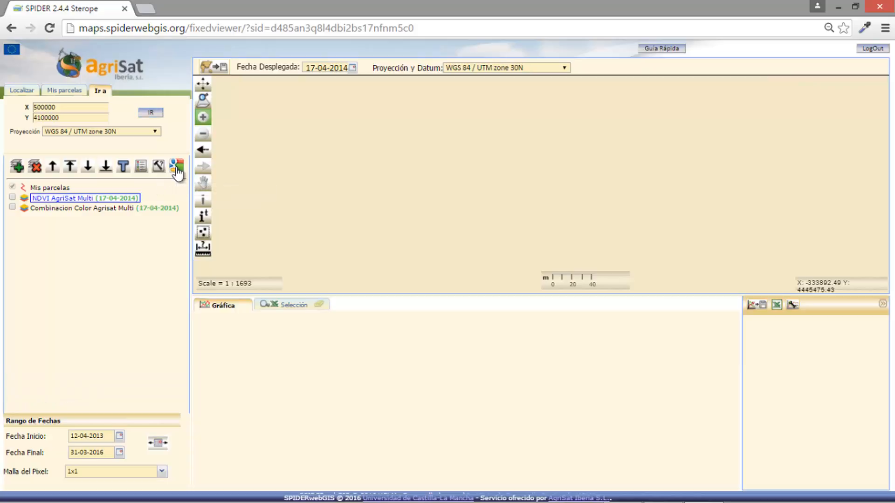
{"action": "left_click", "coordinate": [565, 68]}
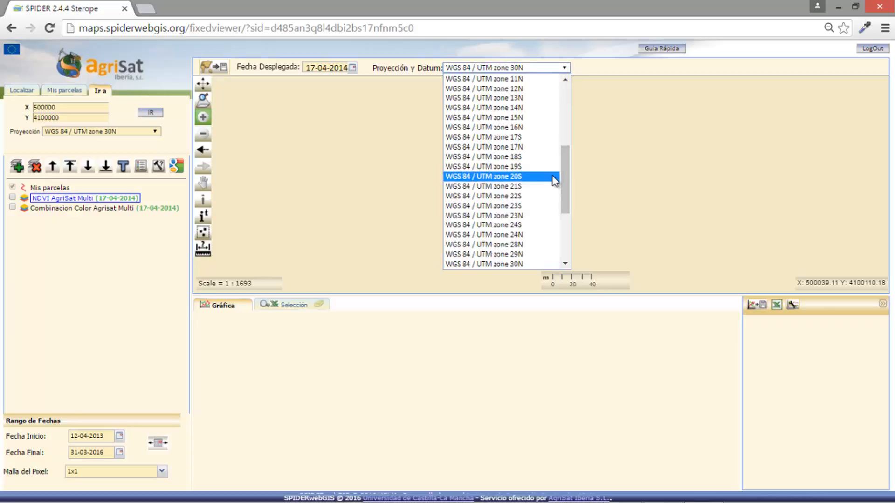
{"action": "scroll", "coordinate": [565, 184], "scroll_direction": "down", "scroll_amount": 2}
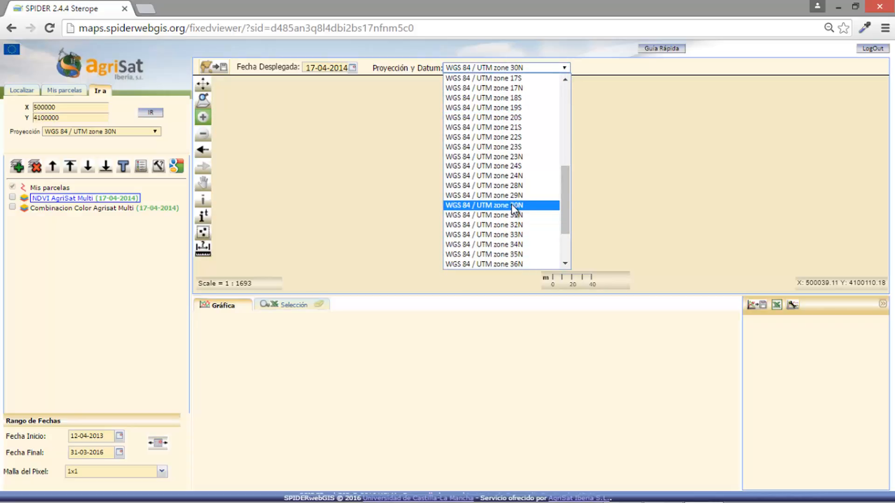
{"action": "left_click", "coordinate": [511, 205]}
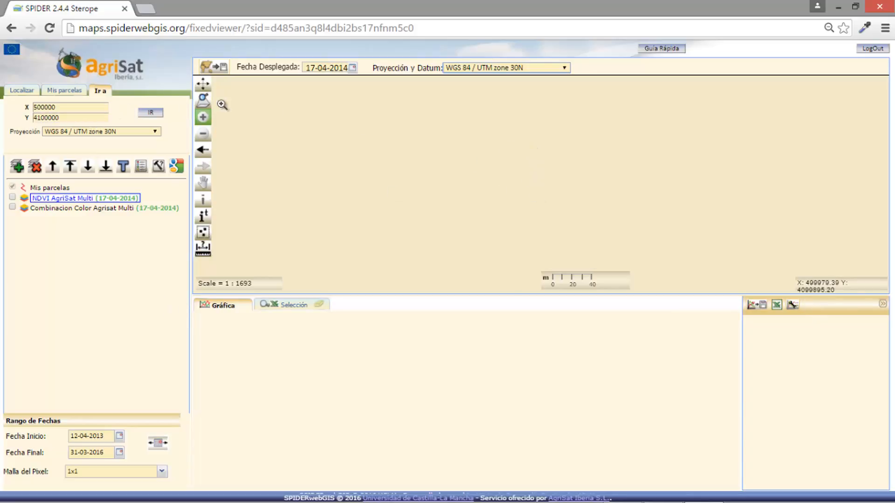
Bring back the Google base layers with Google Satellite visible and zoom the map out to about 1:7M.
{"action": "left_click", "coordinate": [179, 169]}
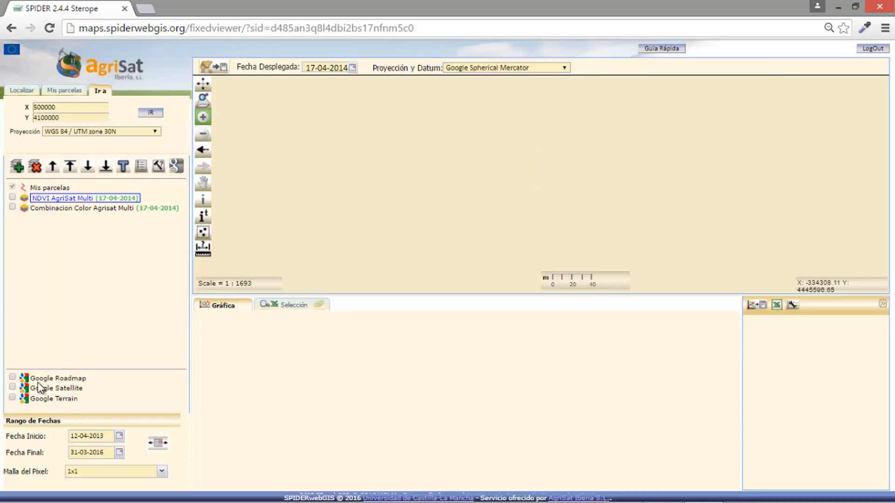
{"action": "left_click", "coordinate": [13, 388]}
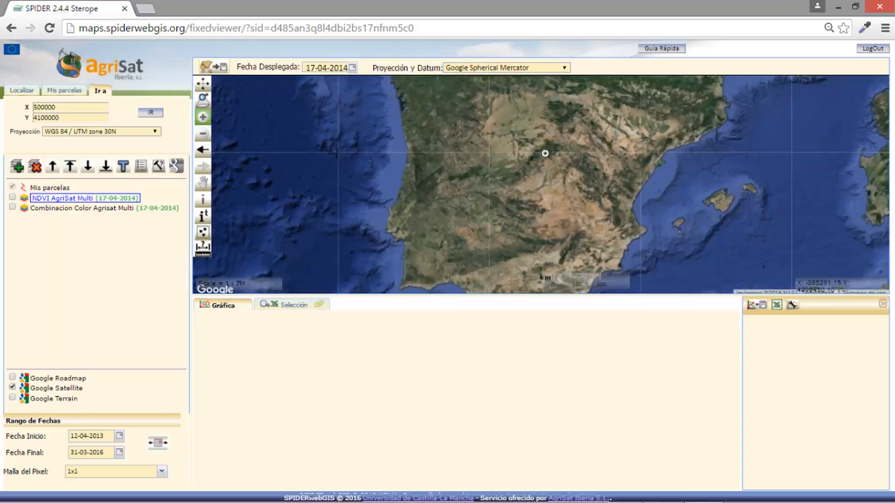
Open the search by own parcels, dismiss the update notification, and check the Provincia, Municipio and Finca choices.
{"action": "left_click", "coordinate": [66, 91]}
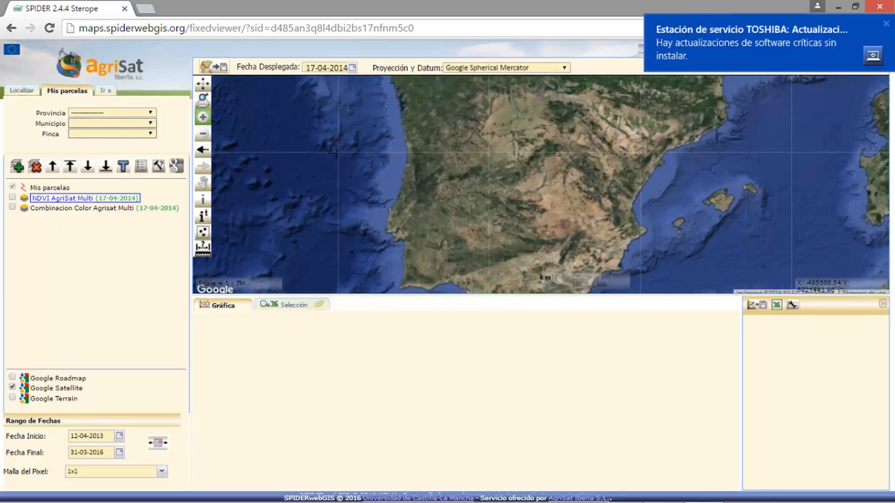
{"action": "left_click", "coordinate": [886, 23]}
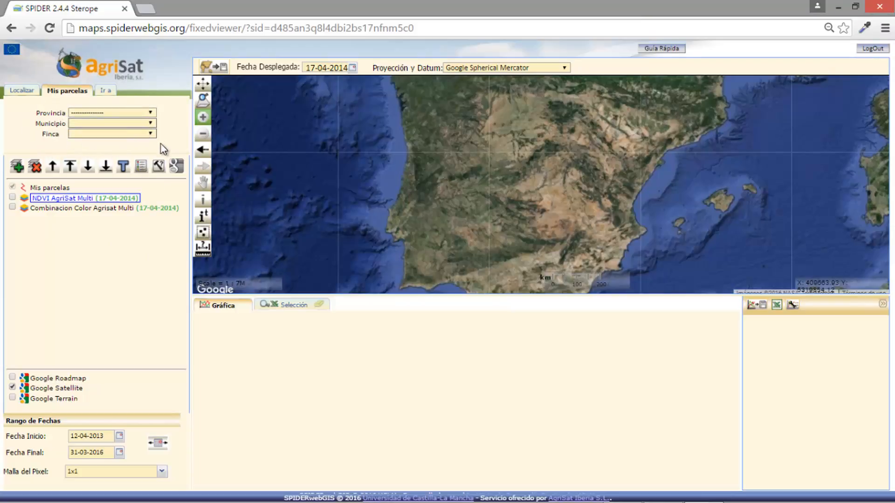
{"action": "left_click", "coordinate": [151, 116]}
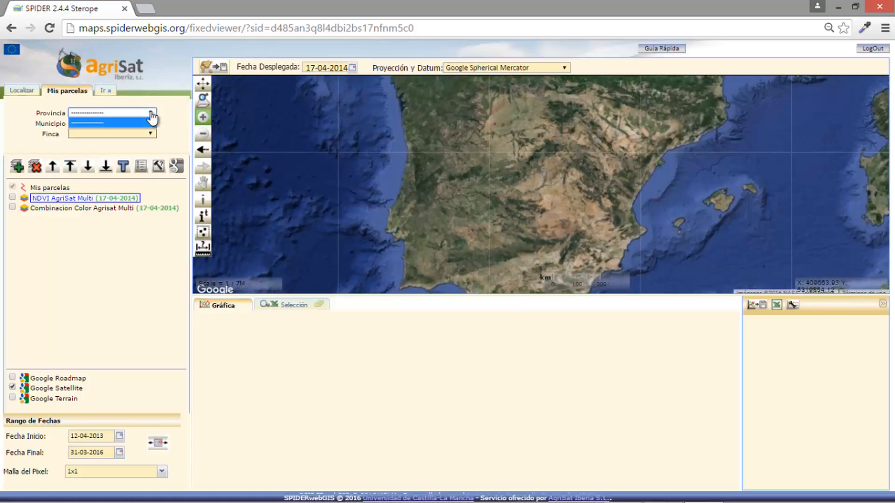
{"action": "left_click", "coordinate": [151, 119]}
{"action": "left_click", "coordinate": [147, 134]}
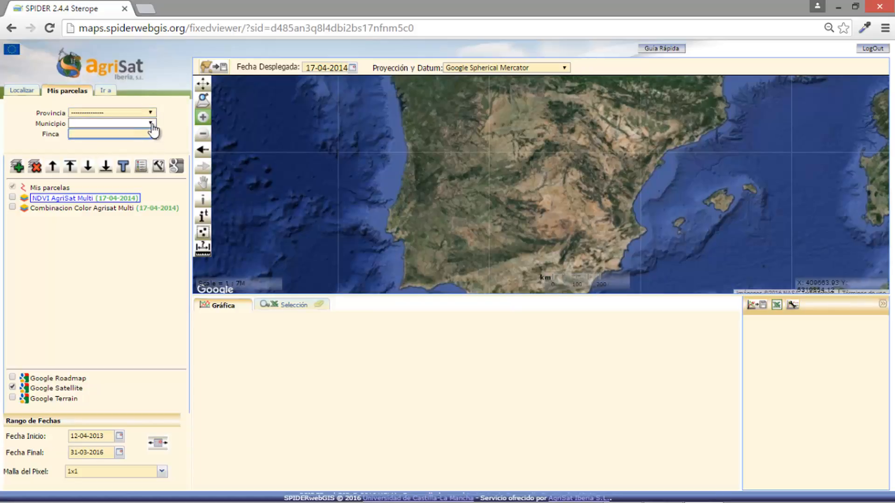
{"action": "left_click", "coordinate": [151, 114]}
{"action": "left_click", "coordinate": [151, 126]}
{"action": "left_click", "coordinate": [152, 134]}
{"action": "left_click", "coordinate": [176, 116]}
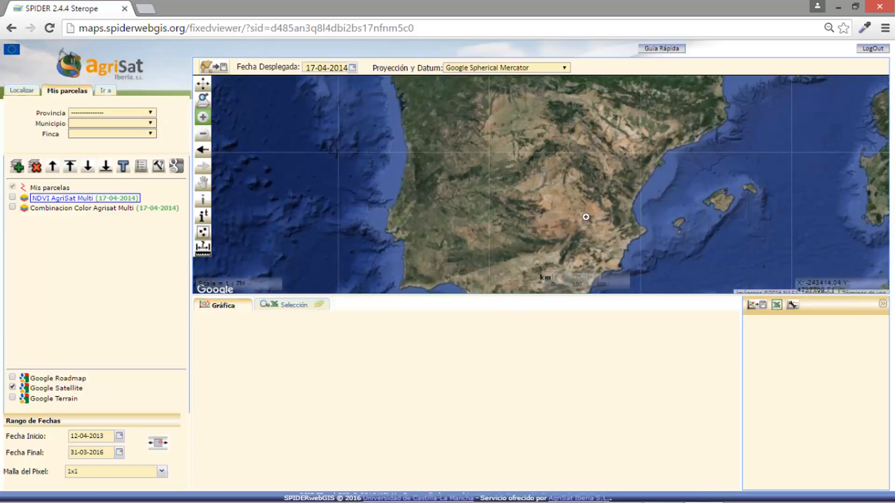
Look through the options offered for Provincia, Municipio and Finca in the own-parcels search.
{"action": "left_click", "coordinate": [151, 113]}
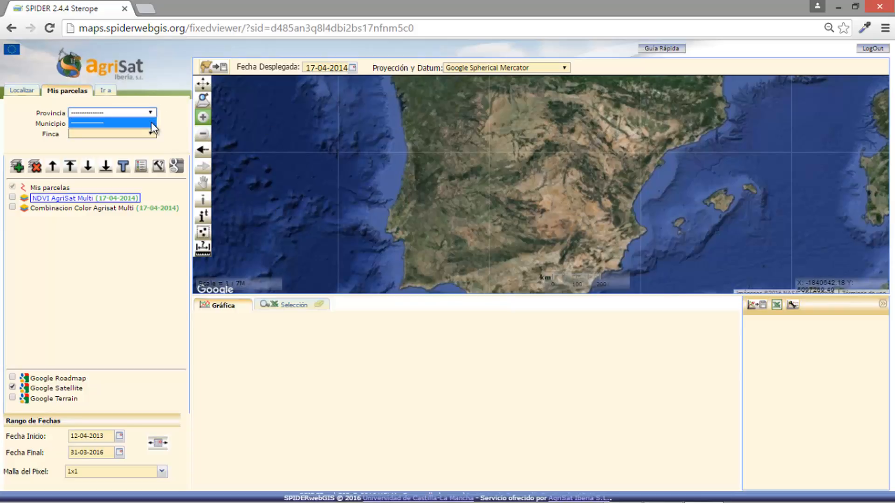
{"action": "left_click", "coordinate": [151, 122]}
{"action": "left_click", "coordinate": [153, 124]}
{"action": "left_click", "coordinate": [154, 134]}
{"action": "left_click", "coordinate": [154, 134]}
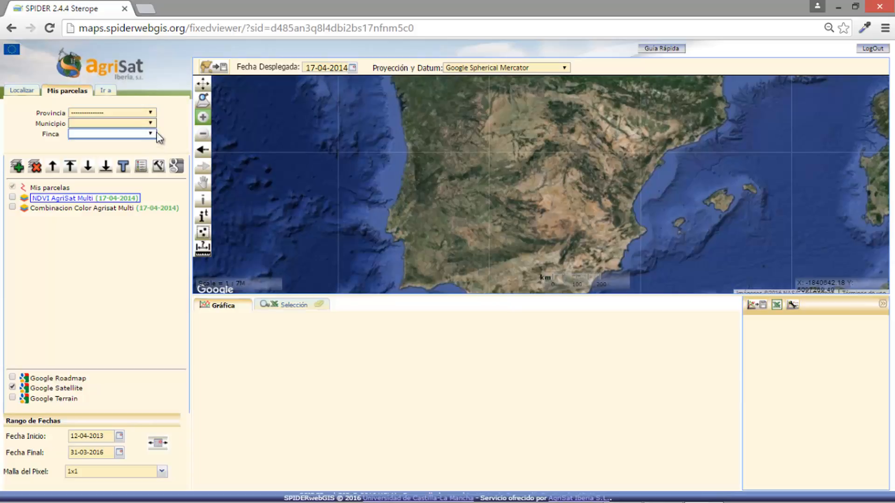
{"action": "left_click", "coordinate": [155, 116]}
{"action": "left_click", "coordinate": [151, 114]}
{"action": "left_click", "coordinate": [153, 119]}
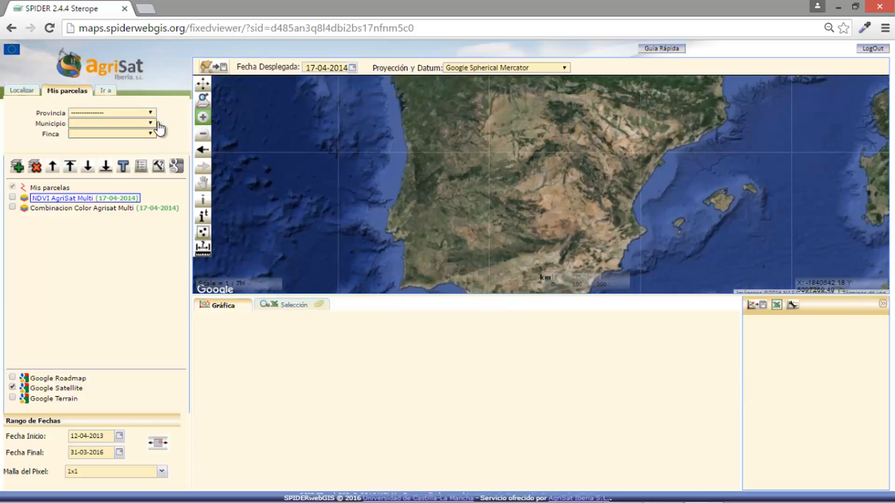
{"action": "left_click", "coordinate": [150, 124]}
{"action": "left_click", "coordinate": [164, 131]}
{"action": "left_click", "coordinate": [150, 136]}
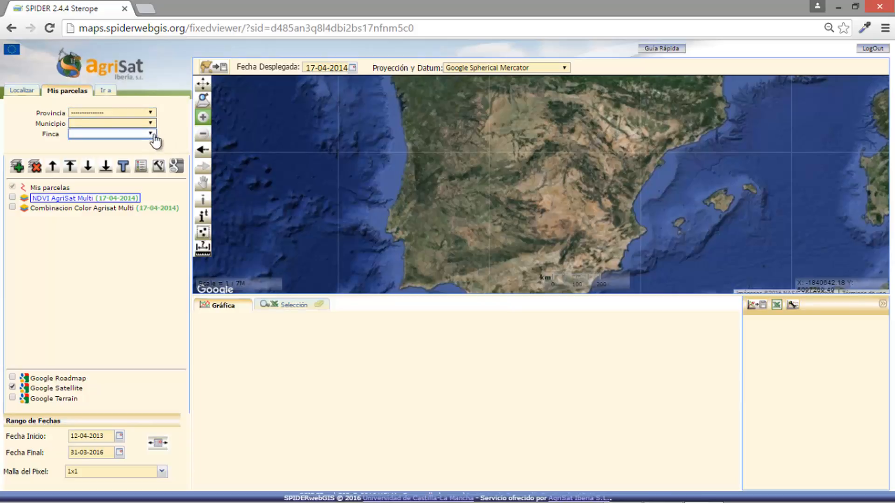
{"action": "left_click", "coordinate": [170, 130]}
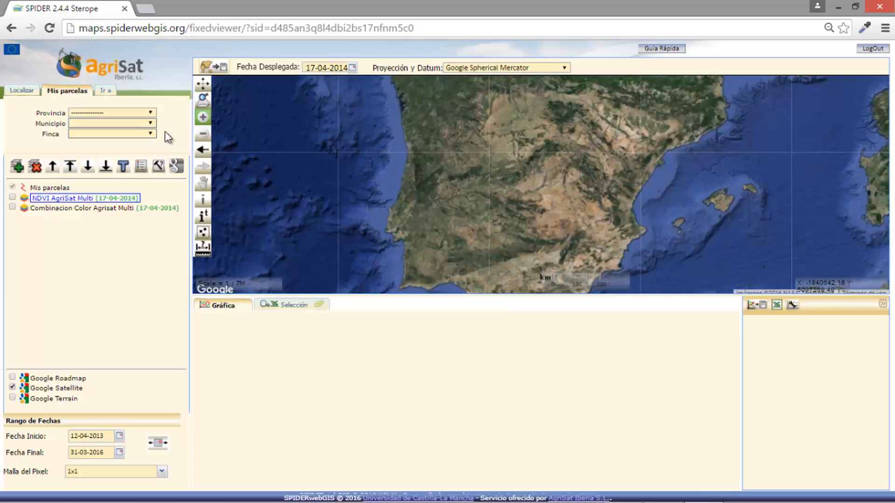
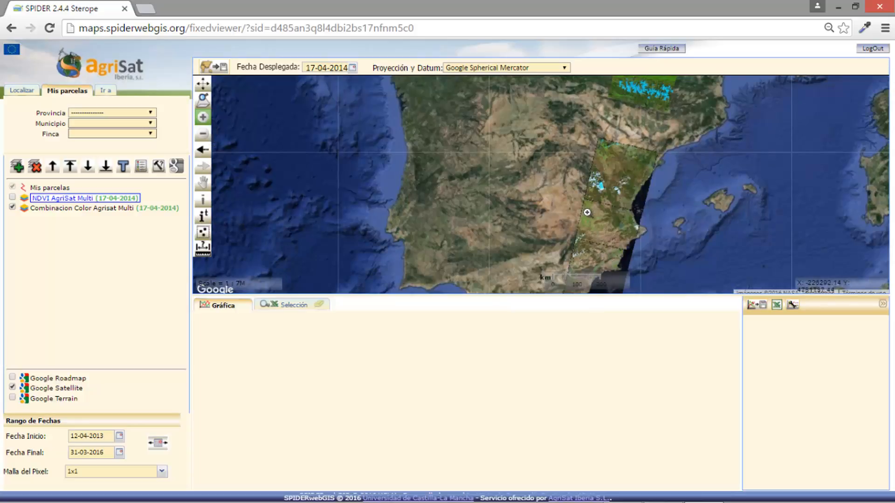
Zoom in on the irrigated farmland in the 17-04-2014 colour composite to a scale of about 1:54K.
{"action": "left_click_drag", "start_coordinate": [583, 211], "coordinate": [605, 236]}
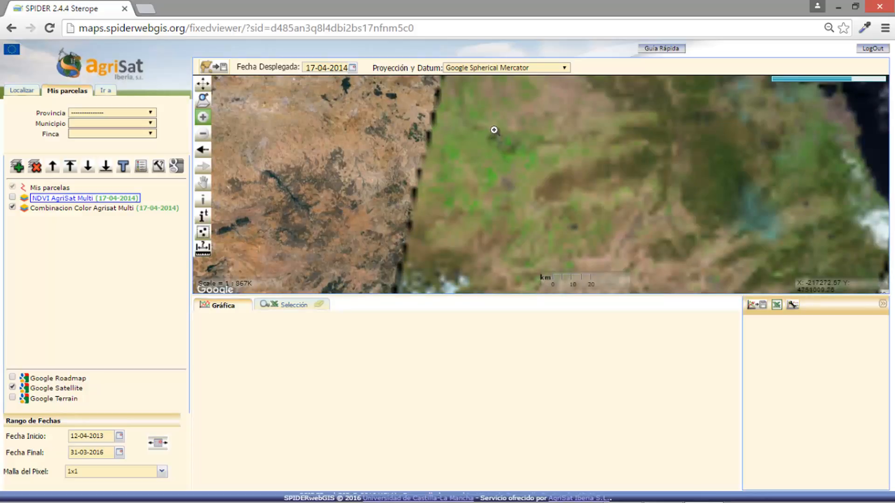
{"action": "left_click_drag", "start_coordinate": [483, 128], "coordinate": [531, 191]}
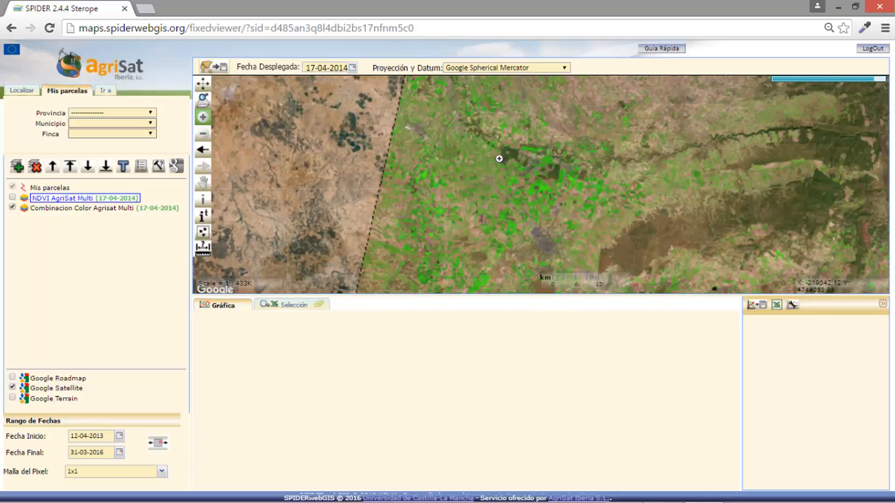
{"action": "left_click_drag", "start_coordinate": [499, 158], "coordinate": [546, 205]}
{"action": "left_click_drag", "start_coordinate": [481, 177], "coordinate": [572, 238]}
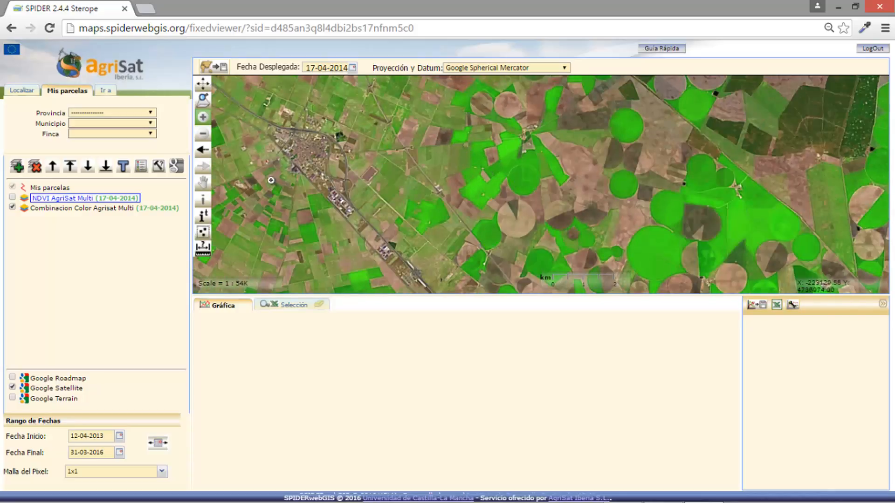
Move the map north to the fields beside the wooded area and zoom in to about 1:14K.
{"action": "left_click", "coordinate": [203, 183]}
{"action": "left_click_drag", "start_coordinate": [444, 140], "coordinate": [484, 254]}
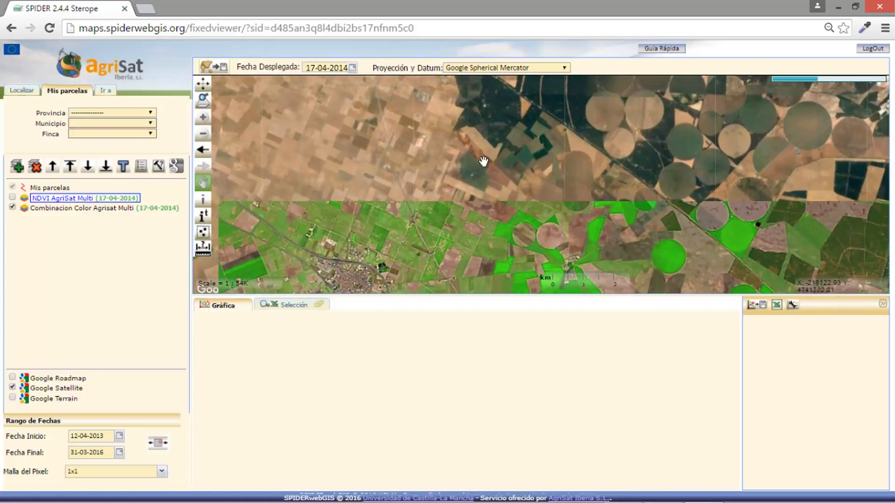
{"action": "left_click_drag", "start_coordinate": [491, 136], "coordinate": [511, 240]}
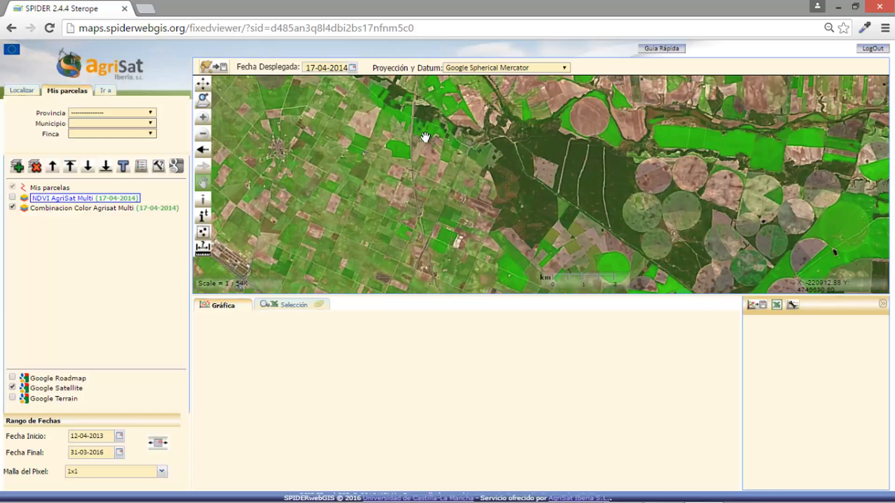
{"action": "left_click_drag", "start_coordinate": [425, 140], "coordinate": [489, 223]}
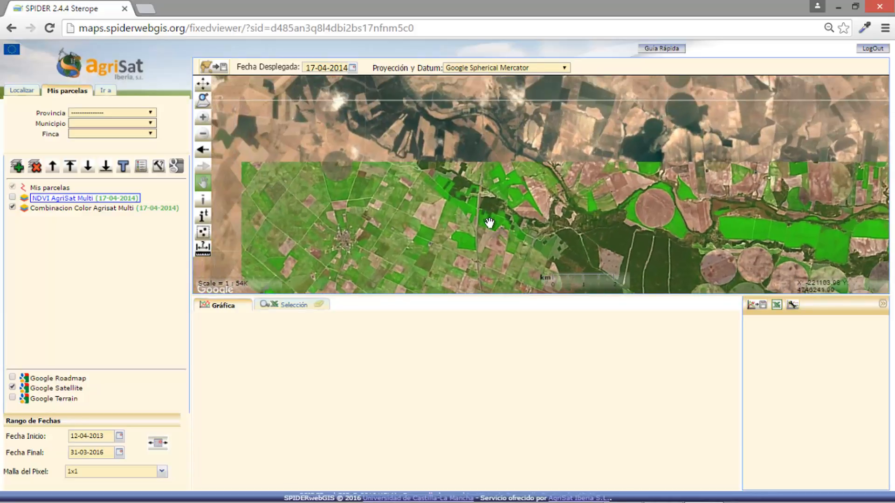
{"action": "left_click", "coordinate": [209, 116]}
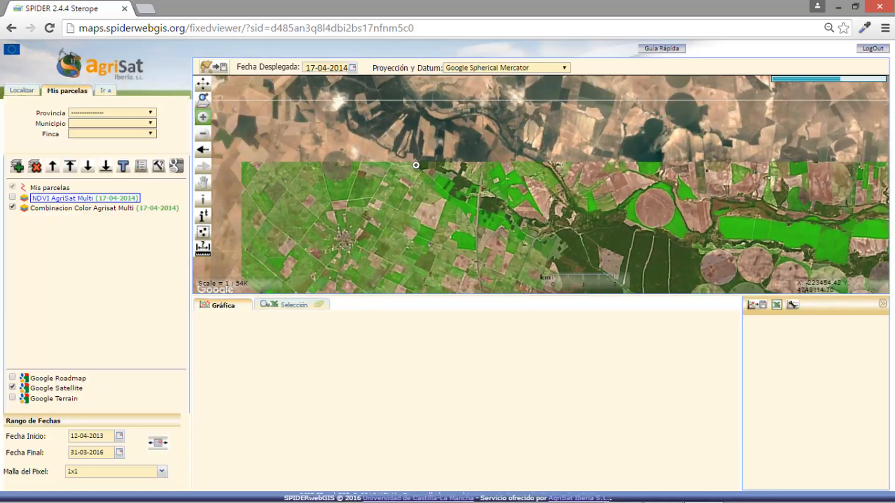
{"action": "left_click_drag", "start_coordinate": [449, 188], "coordinate": [490, 195]}
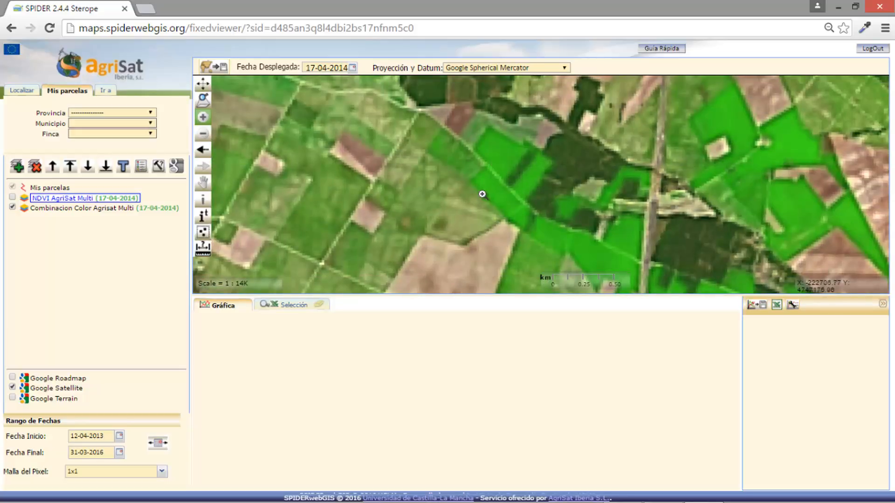
Chart the NDVI time series of the bright green field and narrow the plotted period to about January–September 2014.
{"action": "left_click", "coordinate": [203, 216]}
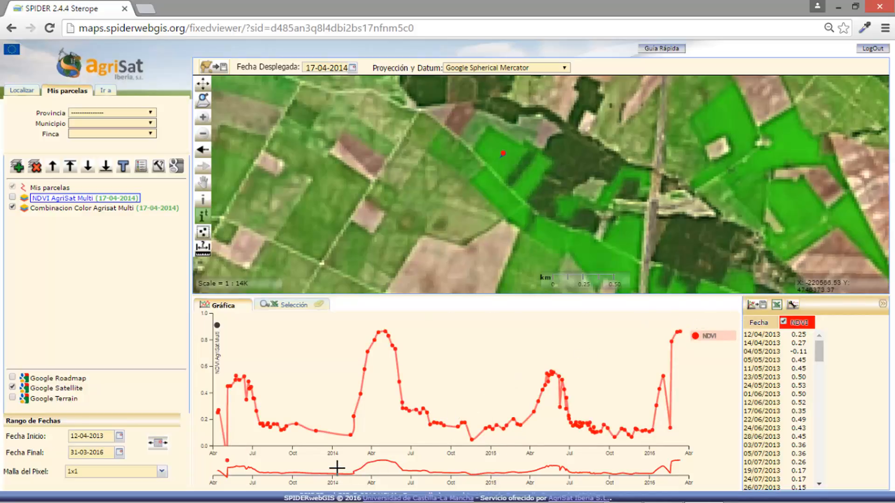
{"action": "left_click_drag", "start_coordinate": [338, 464], "coordinate": [438, 450]}
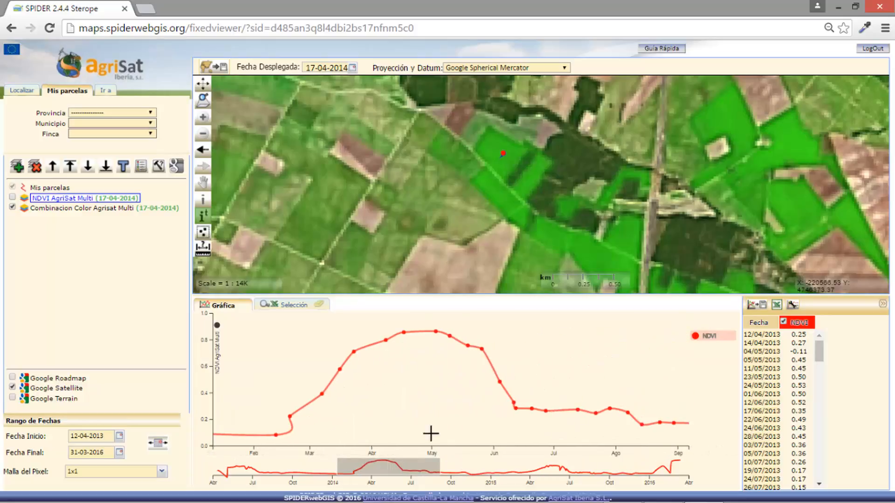
{"action": "mouse_move", "coordinate": [386, 341]}
Zoom the map out around the sampled field to a scale of about 1:433K.
{"action": "left_click", "coordinate": [203, 134]}
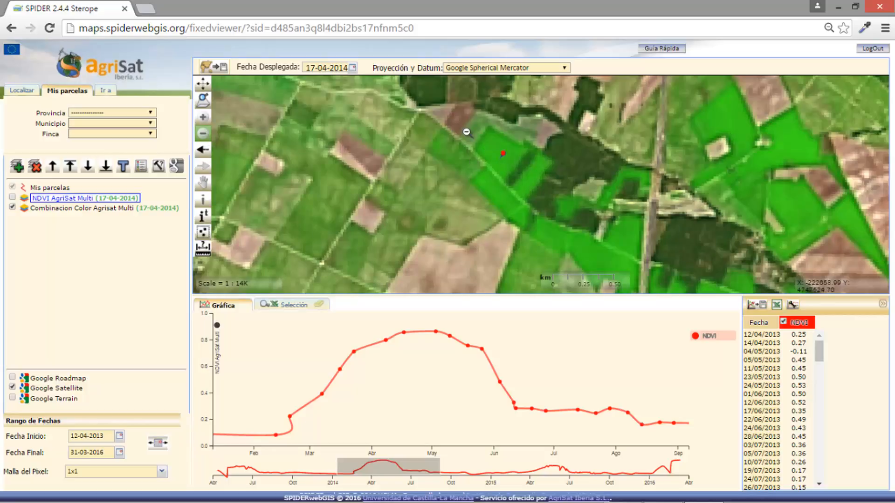
{"action": "left_click_drag", "start_coordinate": [463, 130], "coordinate": [527, 200]}
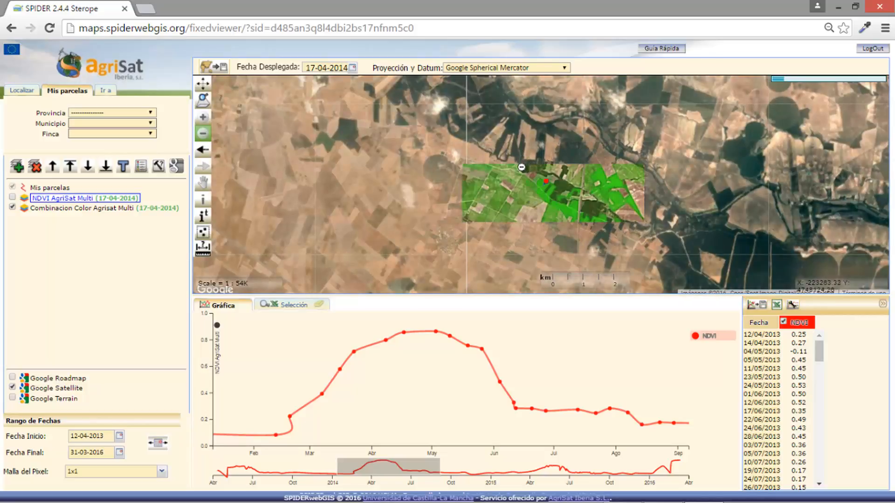
{"action": "left_click_drag", "start_coordinate": [518, 161], "coordinate": [562, 208]}
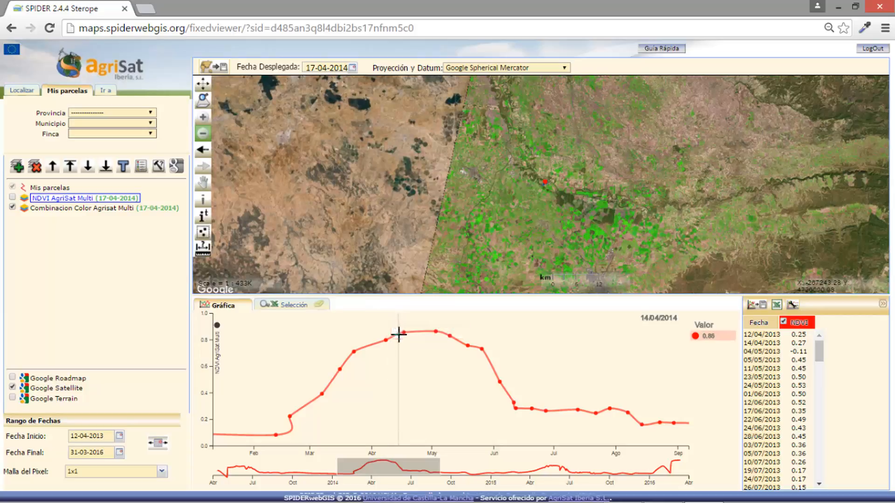
Display the 19-05-2014 image and then the 26-05-2014 image from their points on the NDVI chart.
{"action": "mouse_move", "coordinate": [437, 340]}
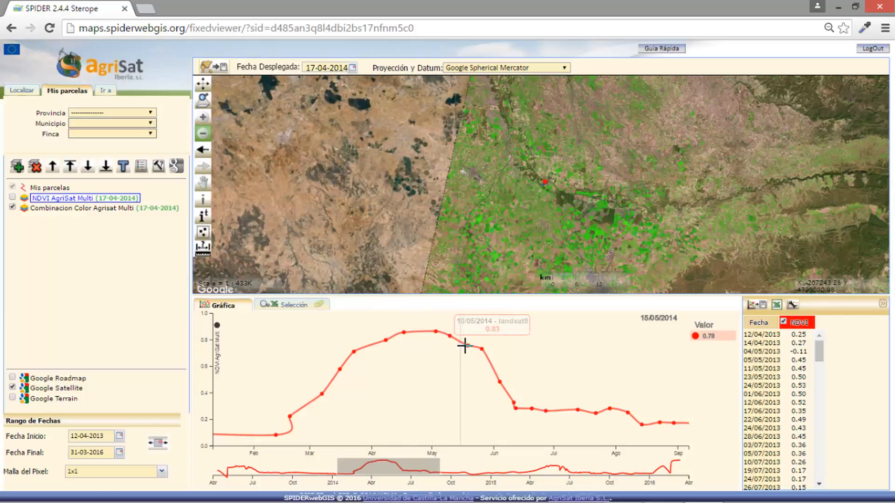
{"action": "mouse_move", "coordinate": [468, 348]}
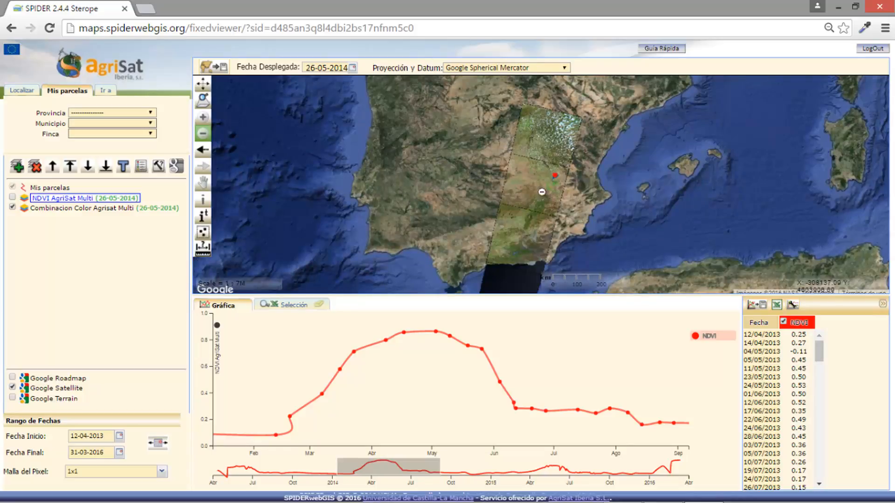
{"action": "left_click", "coordinate": [468, 347]}
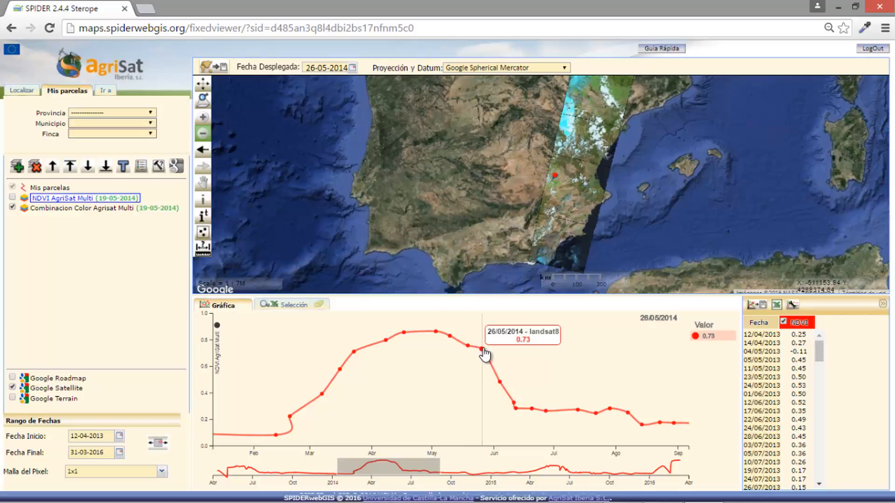
{"action": "left_click", "coordinate": [482, 350]}
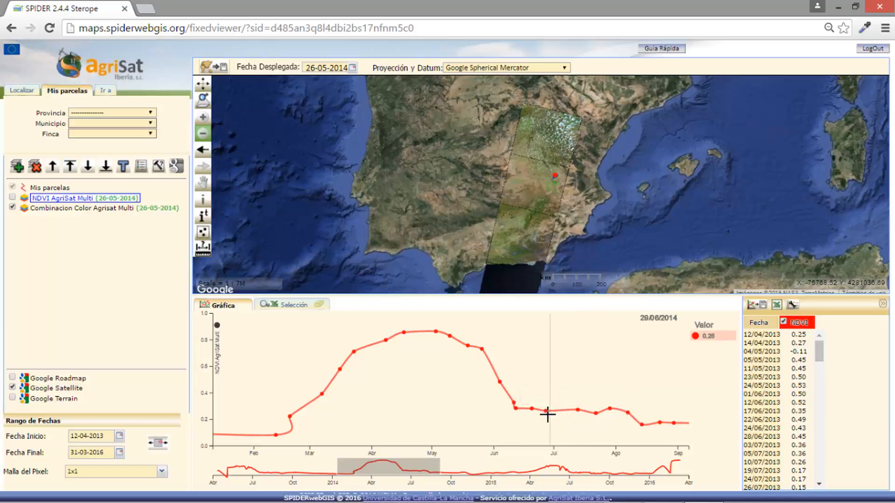
Shift the chart's period to about late July 2015–March 2016 and display the image of 30-11-2015 from its NDVI point.
{"action": "left_click_drag", "start_coordinate": [417, 473], "coordinate": [609, 473]}
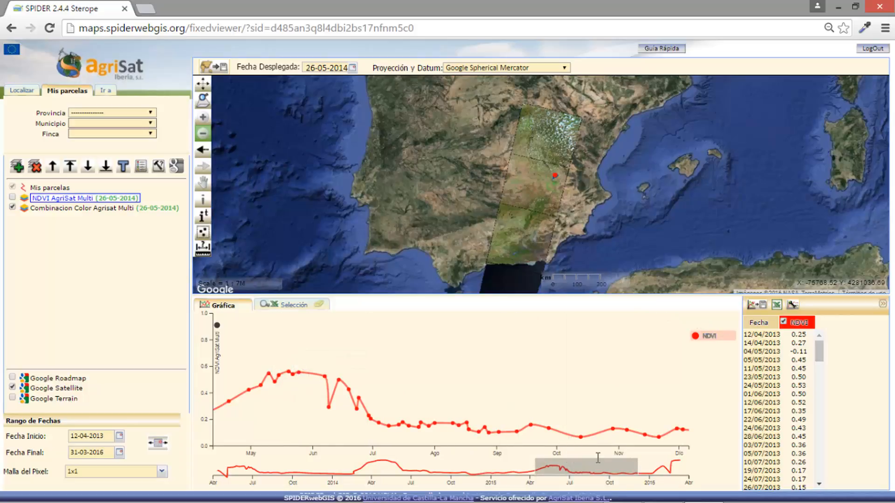
{"action": "left_click_drag", "start_coordinate": [585, 466], "coordinate": [626, 467]}
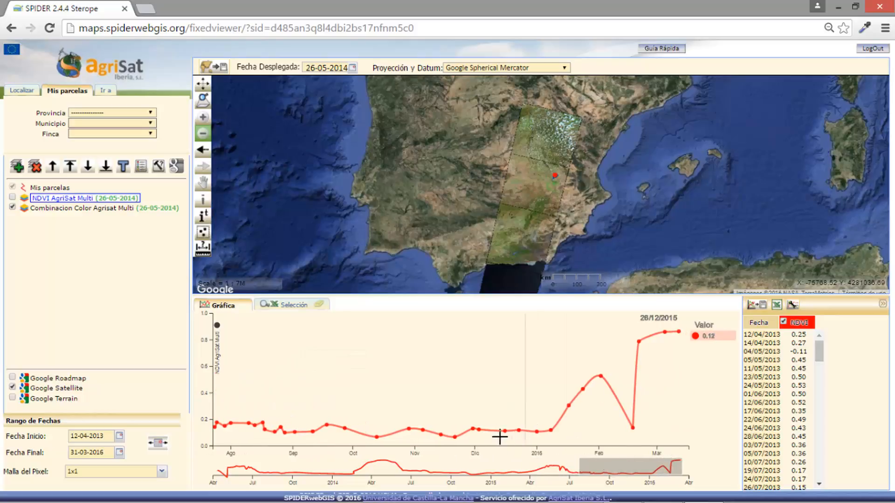
{"action": "mouse_move", "coordinate": [472, 431]}
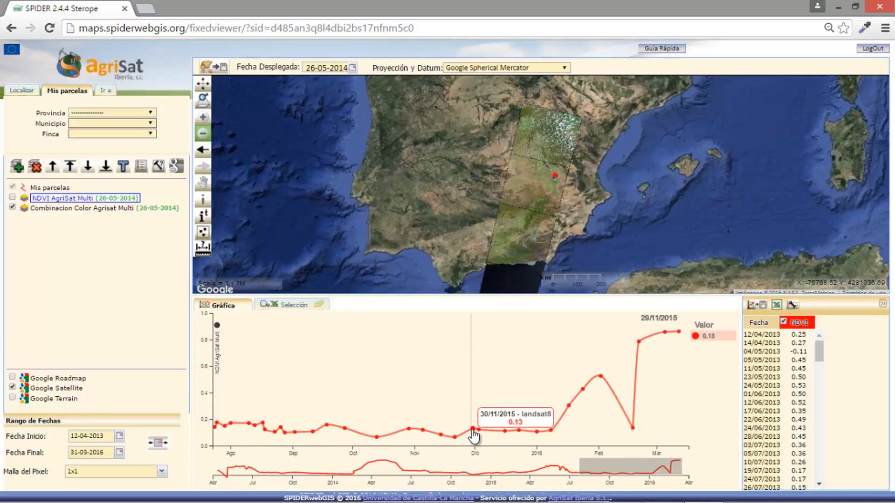
{"action": "left_click", "coordinate": [473, 431]}
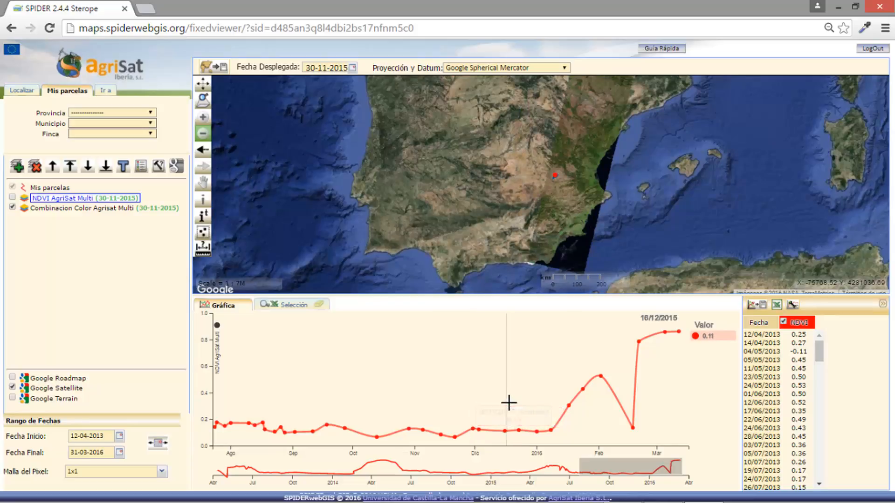
Zoom the map in on the red sample point to a scale of 1:6771.
{"action": "left_click", "coordinate": [208, 118]}
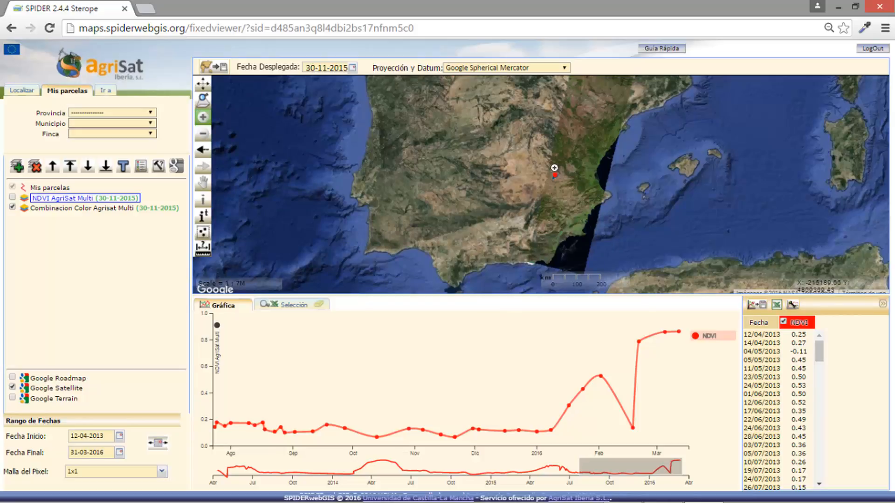
{"action": "left_click_drag", "start_coordinate": [551, 165], "coordinate": [561, 188]}
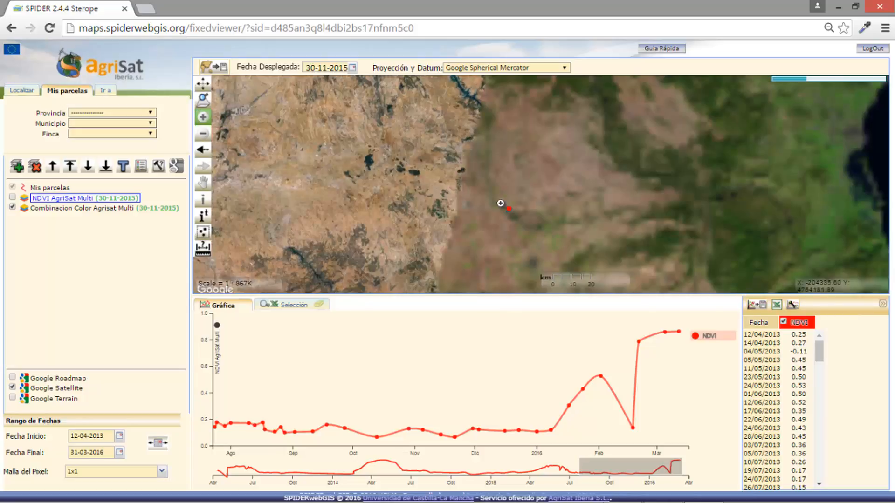
{"action": "left_click_drag", "start_coordinate": [493, 192], "coordinate": [536, 234]}
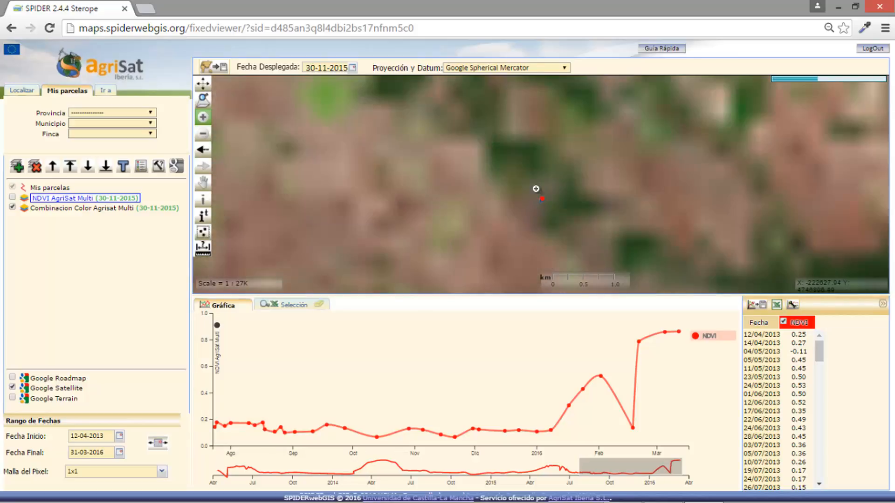
{"action": "left_click_drag", "start_coordinate": [525, 179], "coordinate": [571, 229]}
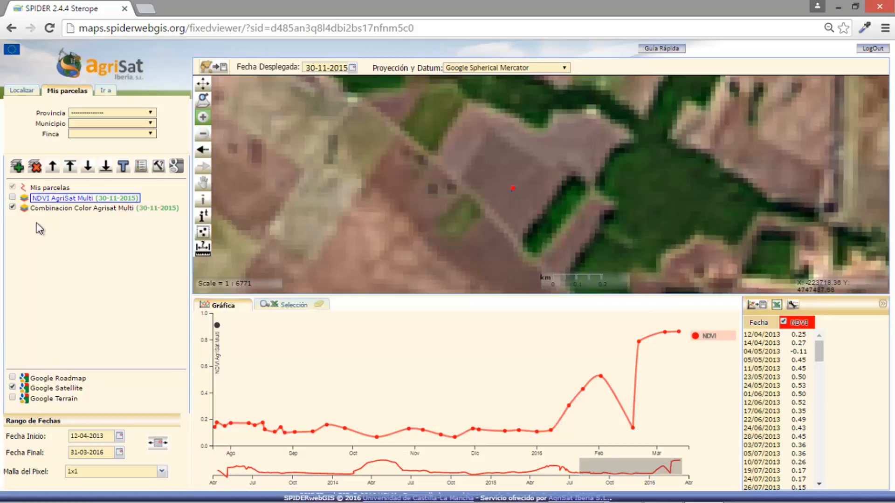
Show and hide the NDVI AgriSat Multi layer over the field, and display the 30-11-2015 image again from the chart.
{"action": "left_click", "coordinate": [13, 197]}
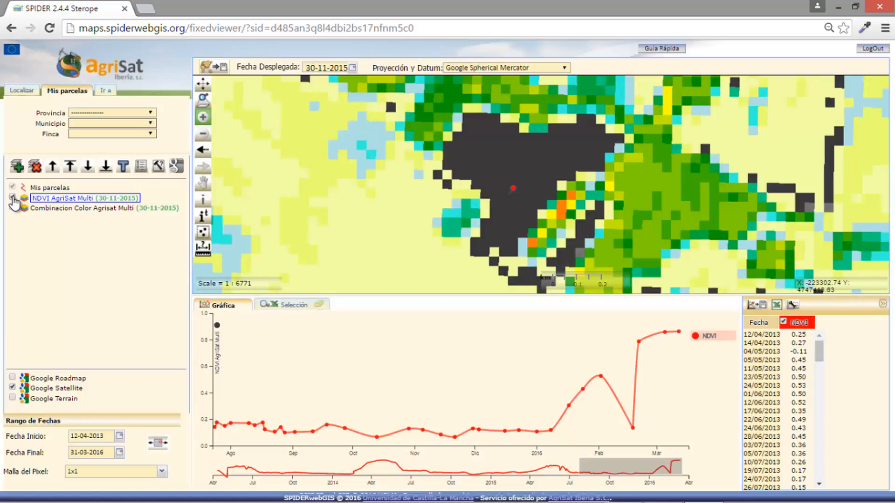
{"action": "left_click", "coordinate": [13, 197]}
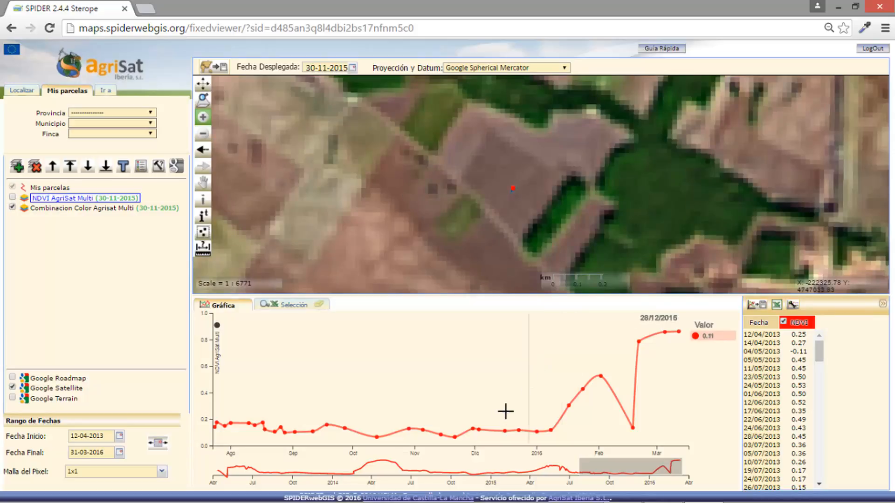
{"action": "mouse_move", "coordinate": [474, 433]}
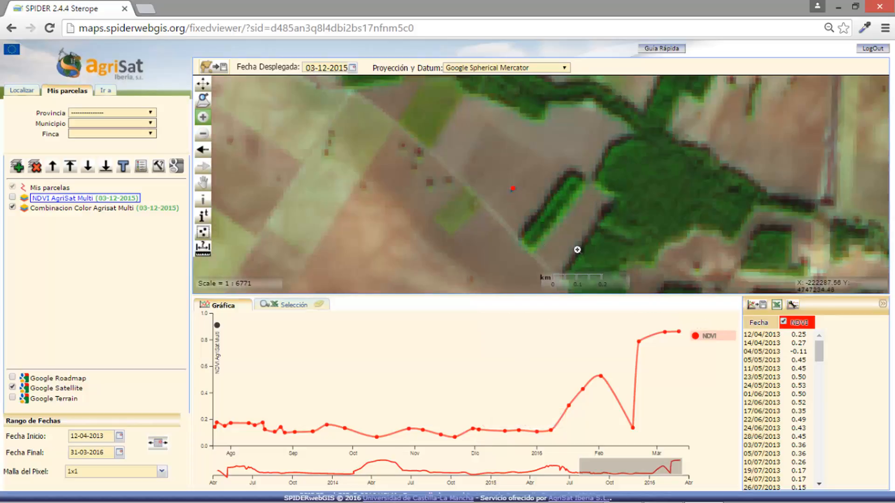
{"action": "left_click", "coordinate": [475, 433]}
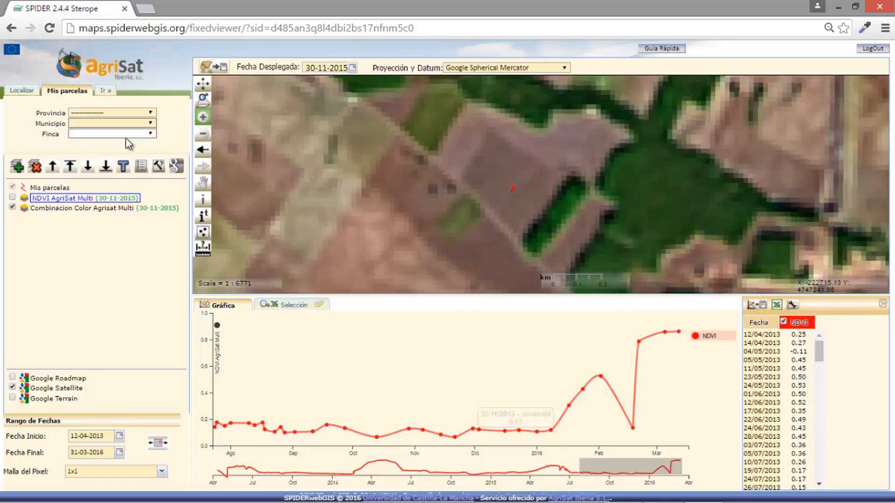
Show the NDVI AgriSat Multi layer over the field and display the 03-12-2015 image from its NDVI chart point.
{"action": "left_click", "coordinate": [13, 198]}
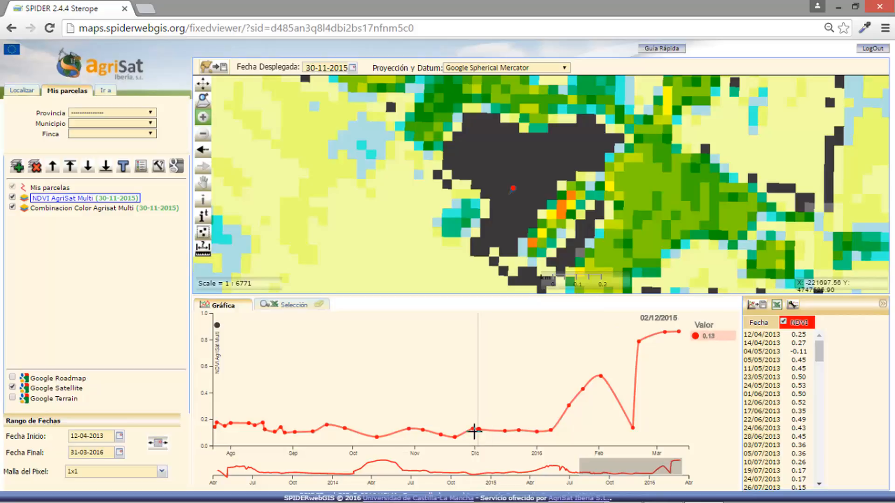
{"action": "mouse_move", "coordinate": [479, 430]}
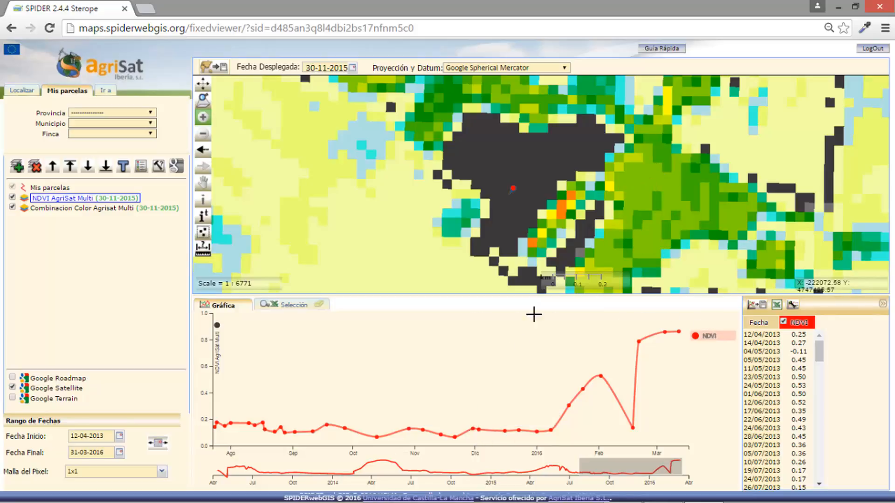
{"action": "left_click", "coordinate": [479, 430]}
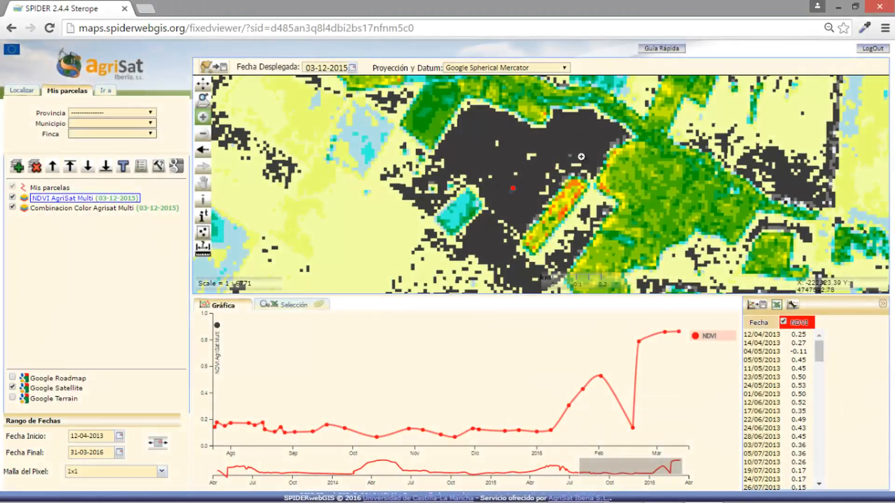
Capture the map at viewer dimensions (1179x377) as a georeferenced image, view the downloaded TIFF, and close the capture dialog.
{"action": "left_click", "coordinate": [223, 69]}
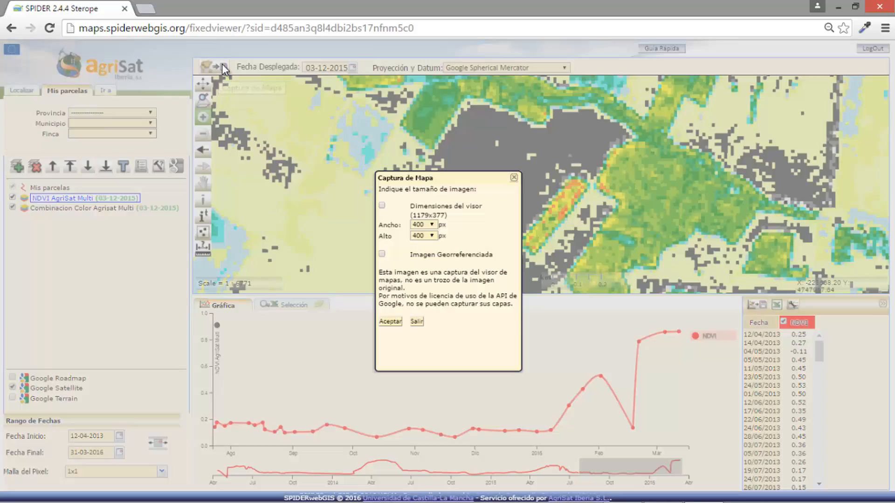
{"action": "left_click", "coordinate": [382, 206]}
{"action": "left_click", "coordinate": [390, 322]}
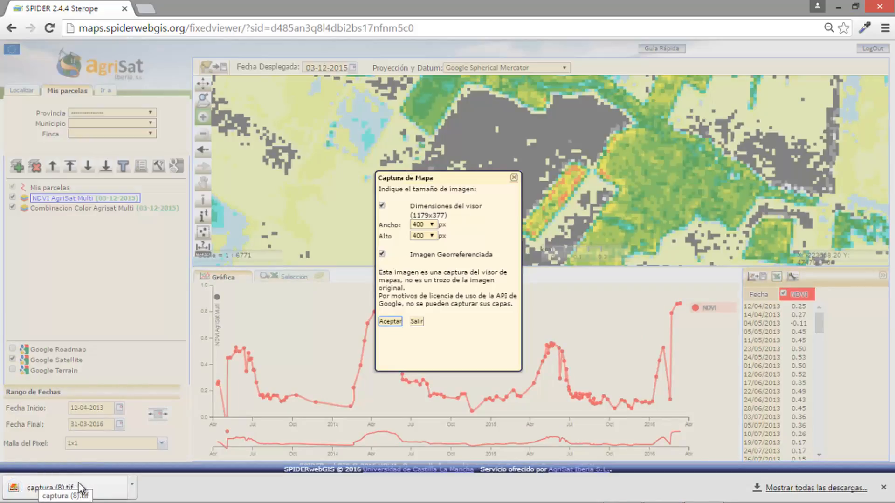
{"action": "left_click", "coordinate": [34, 490]}
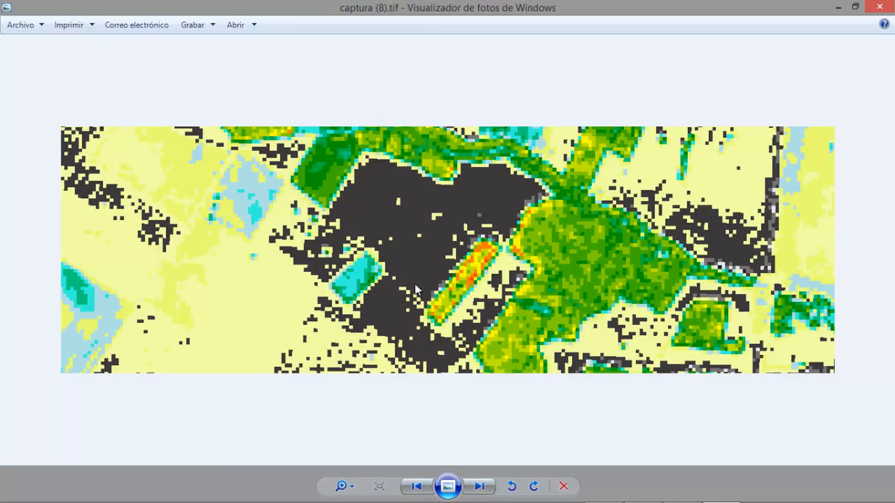
{"action": "left_click", "coordinate": [882, 6]}
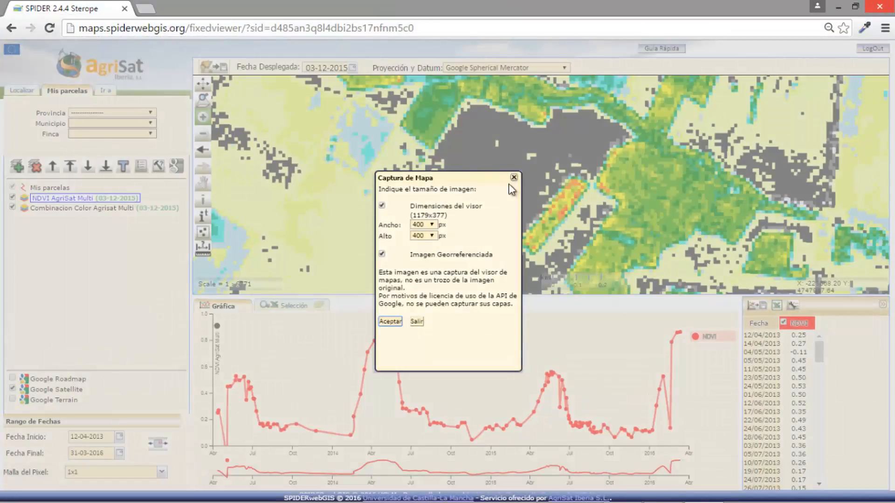
{"action": "left_click", "coordinate": [415, 323]}
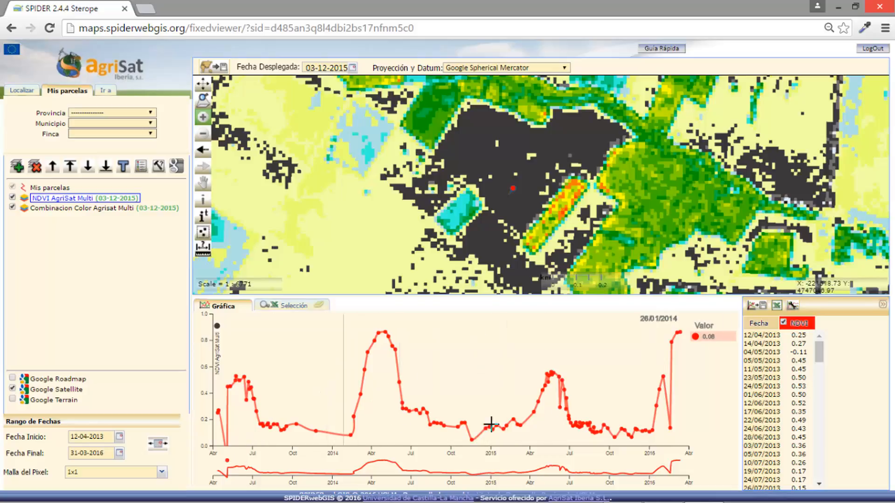
Select the period 07/01/2014–18/09/2014 on the NDVI chart to accumulate its values, export the chart as a PNG and view it.
{"action": "left_click_drag", "start_coordinate": [335, 354], "coordinate": [446, 341]}
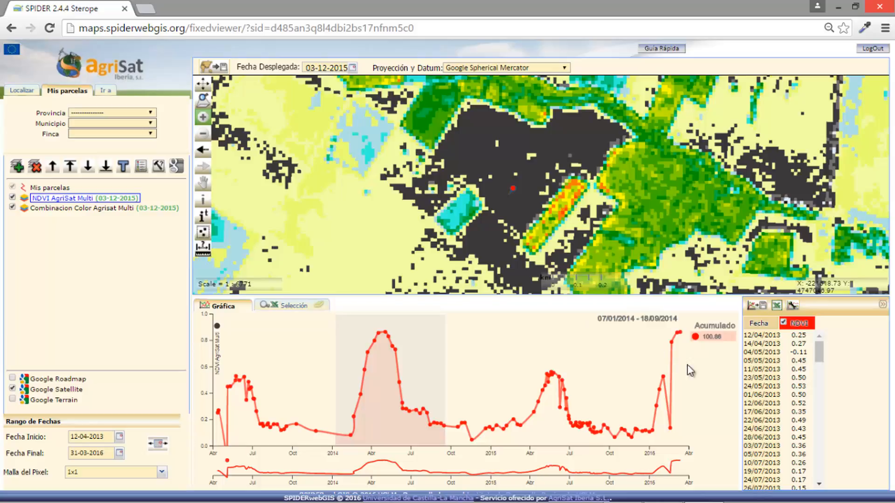
{"action": "left_click", "coordinate": [760, 309]}
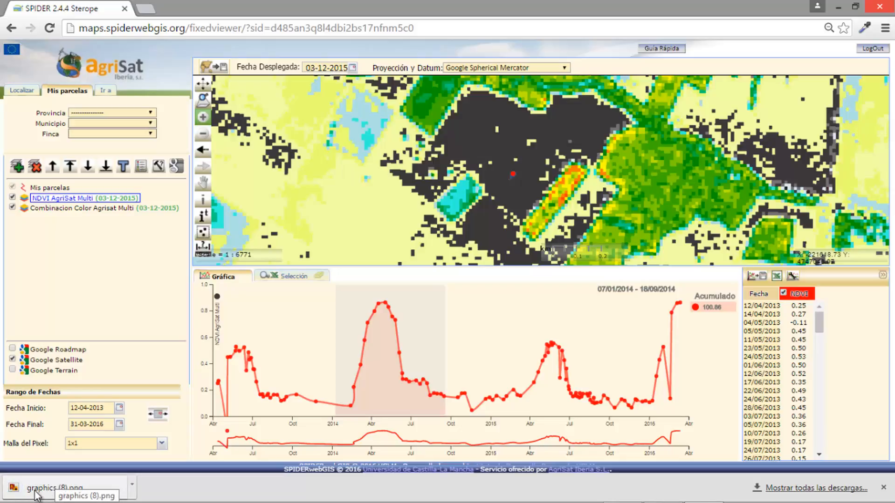
{"action": "left_click", "coordinate": [37, 492]}
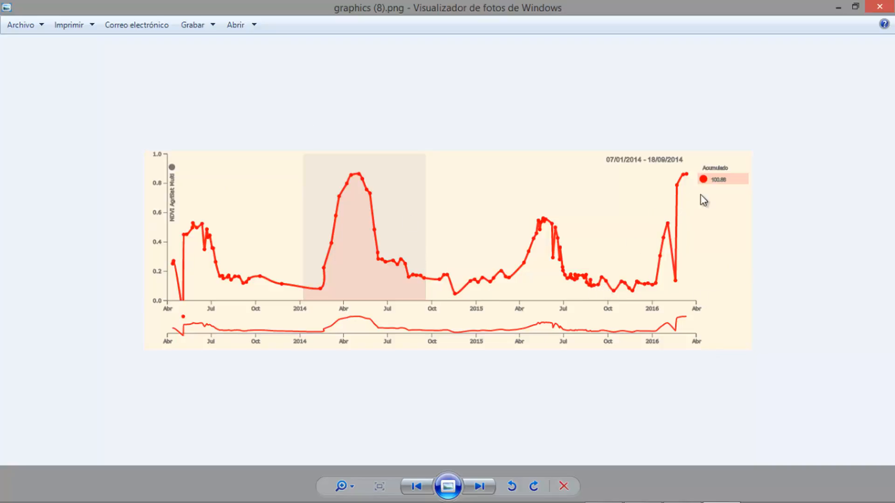
{"action": "left_click", "coordinate": [880, 7]}
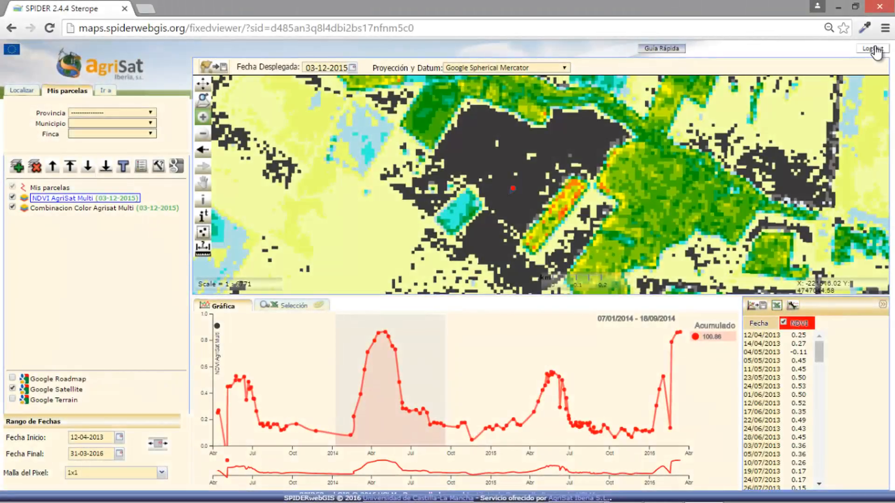
Log out of the viewer and open the contact page of the AgriSat website.
{"action": "left_click", "coordinate": [873, 48]}
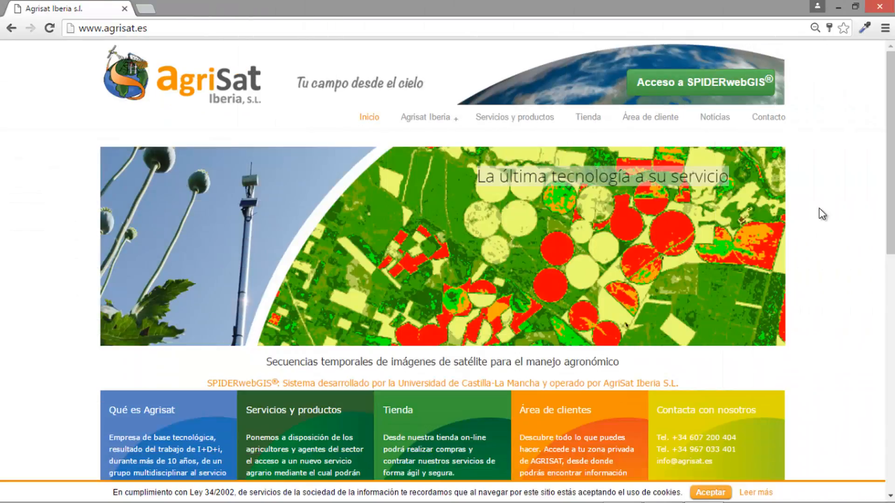
{"action": "left_click", "coordinate": [766, 120]}
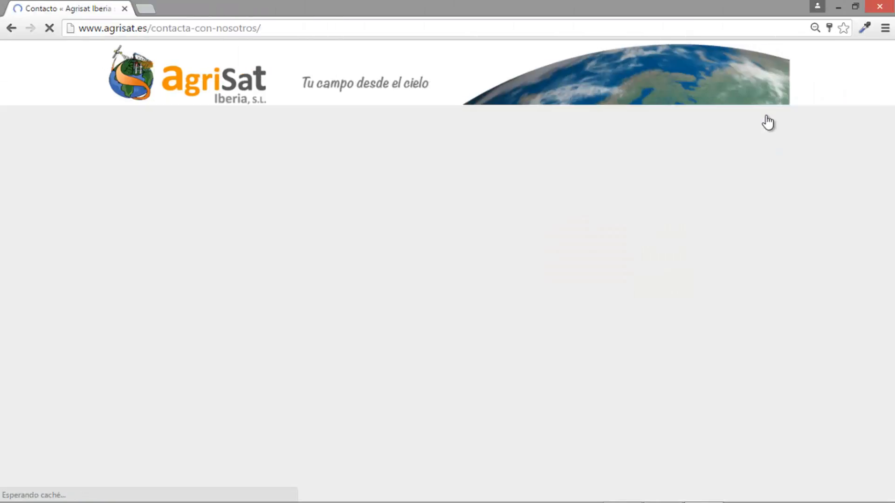